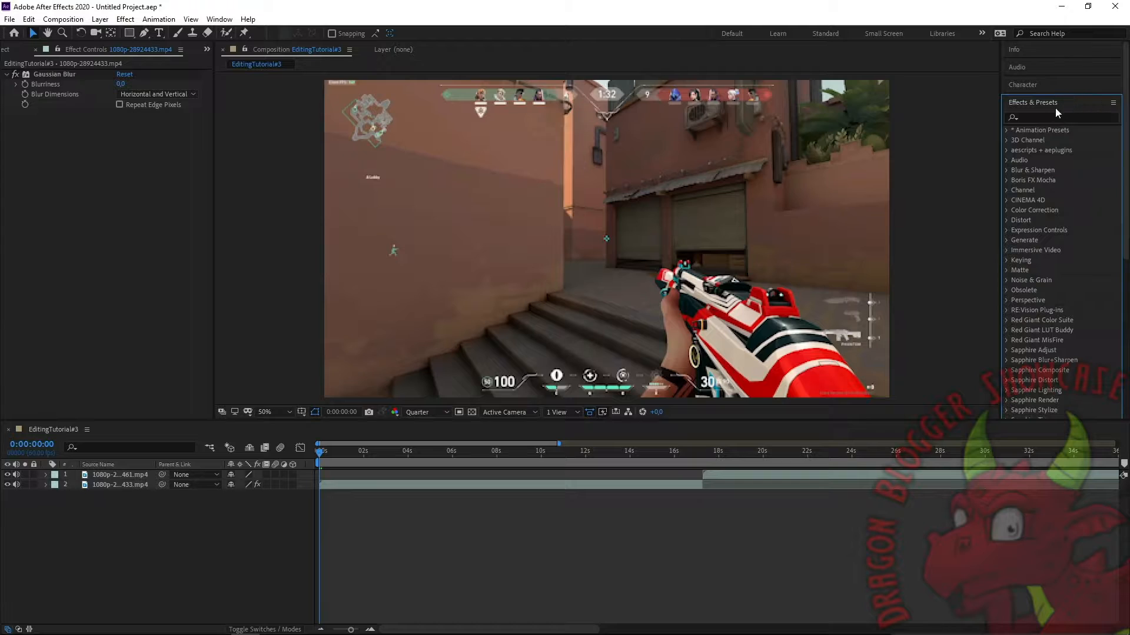
left_click(1041, 116)
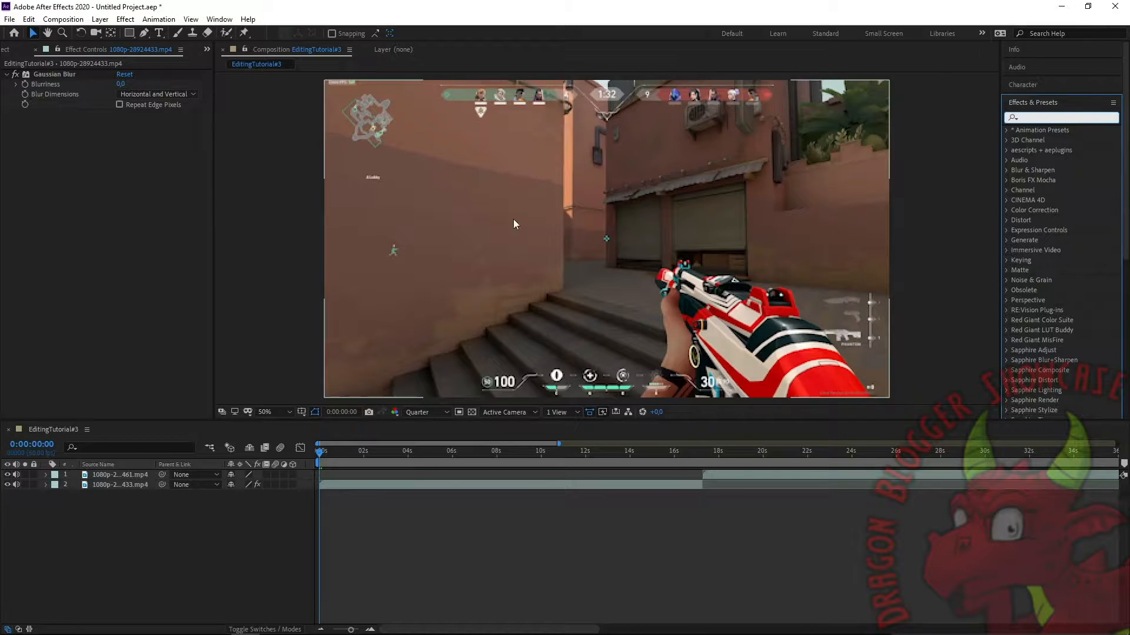
left_click_drag(322, 454, 295, 481)
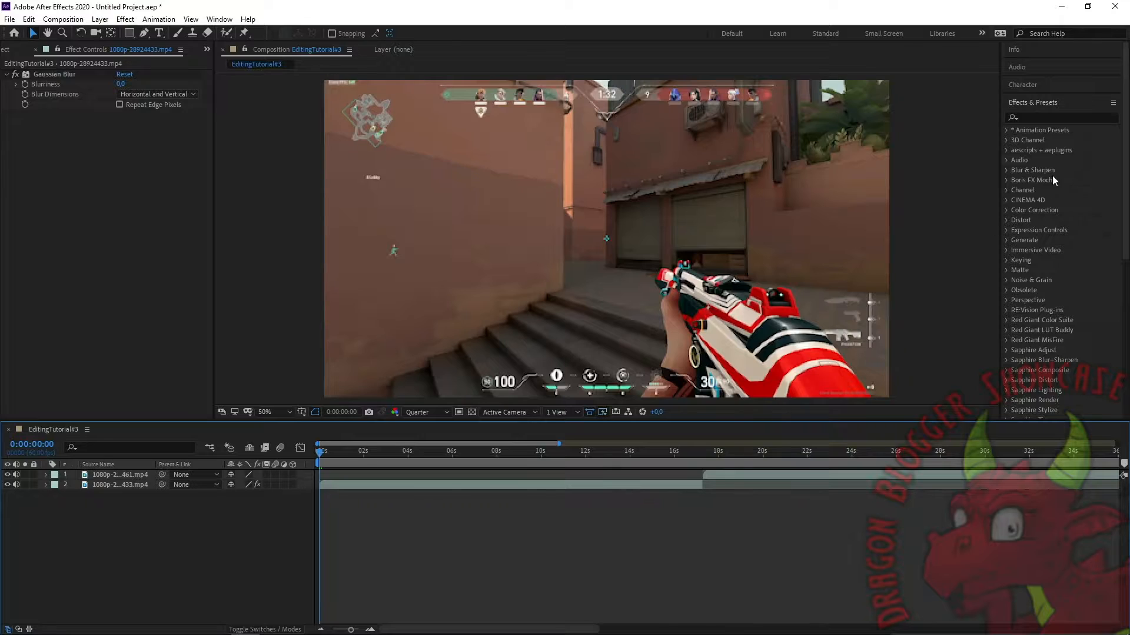
left_click(1053, 116)
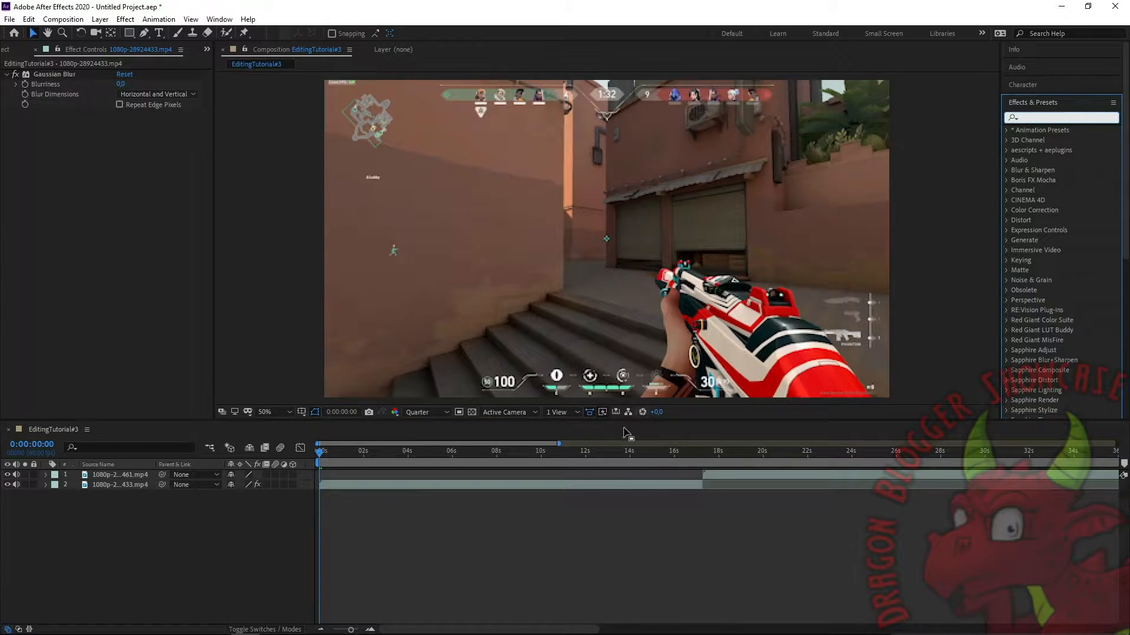
- Move the playhead to the cut between the two clips at 0:00:17:17 and zoom the timeline in around it
left_click_drag(655, 453, 702, 489)
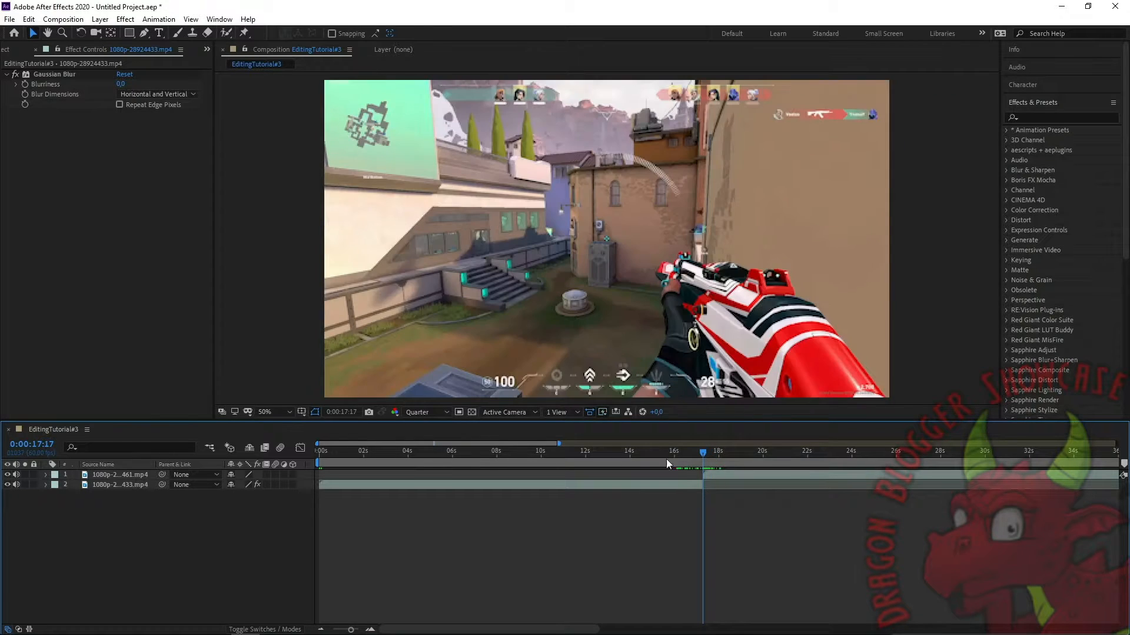
left_click_drag(317, 443, 415, 443)
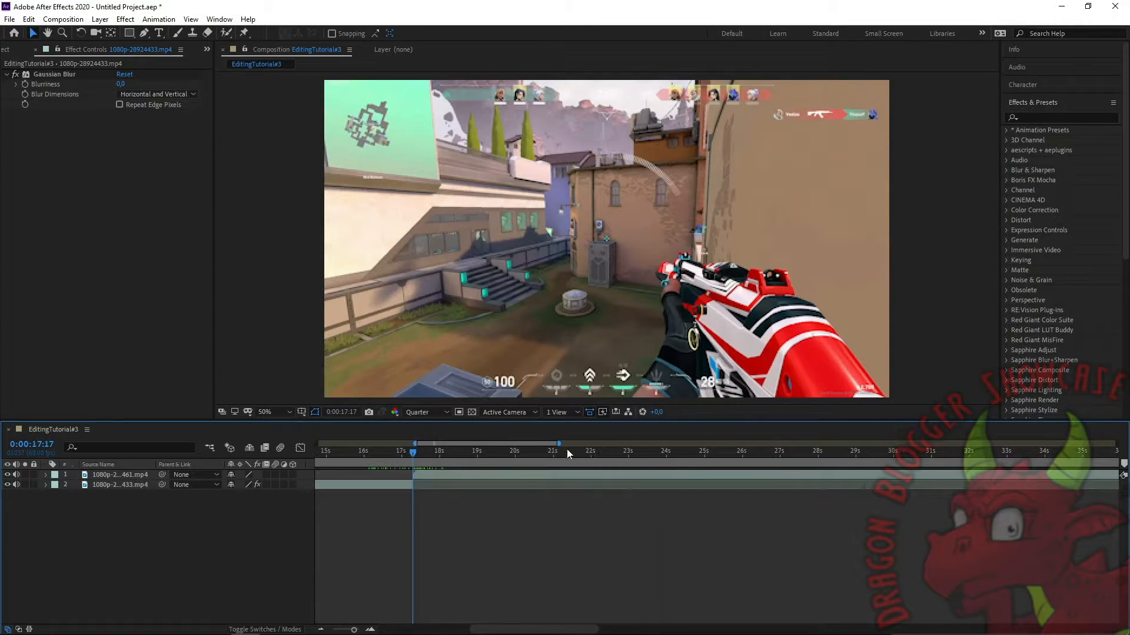
left_click_drag(558, 443, 452, 459)
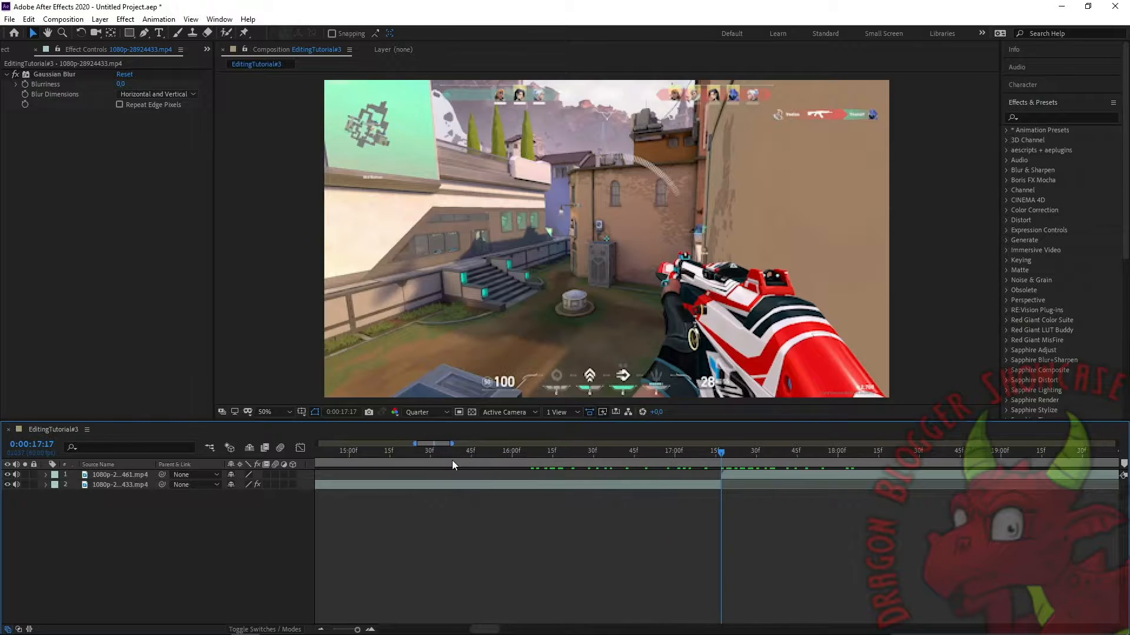
left_click_drag(485, 630, 494, 630)
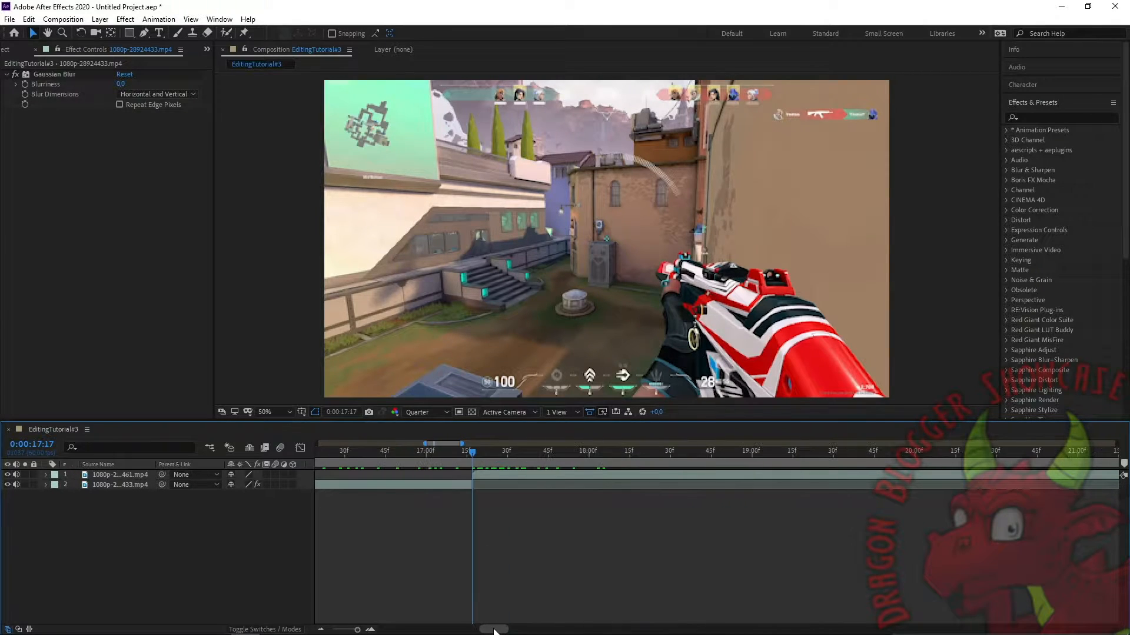
left_click_drag(462, 443, 447, 445)
left_click(623, 477)
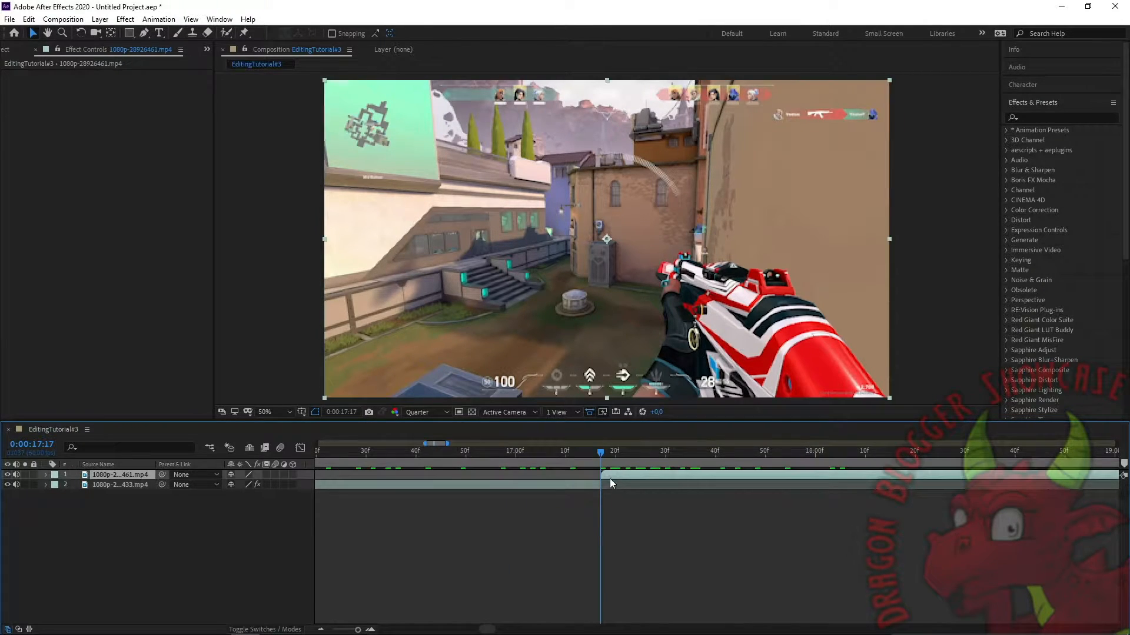
- Search the effects library for "gau" to locate Gaussian Blur, and clear the search
left_click(1053, 116)
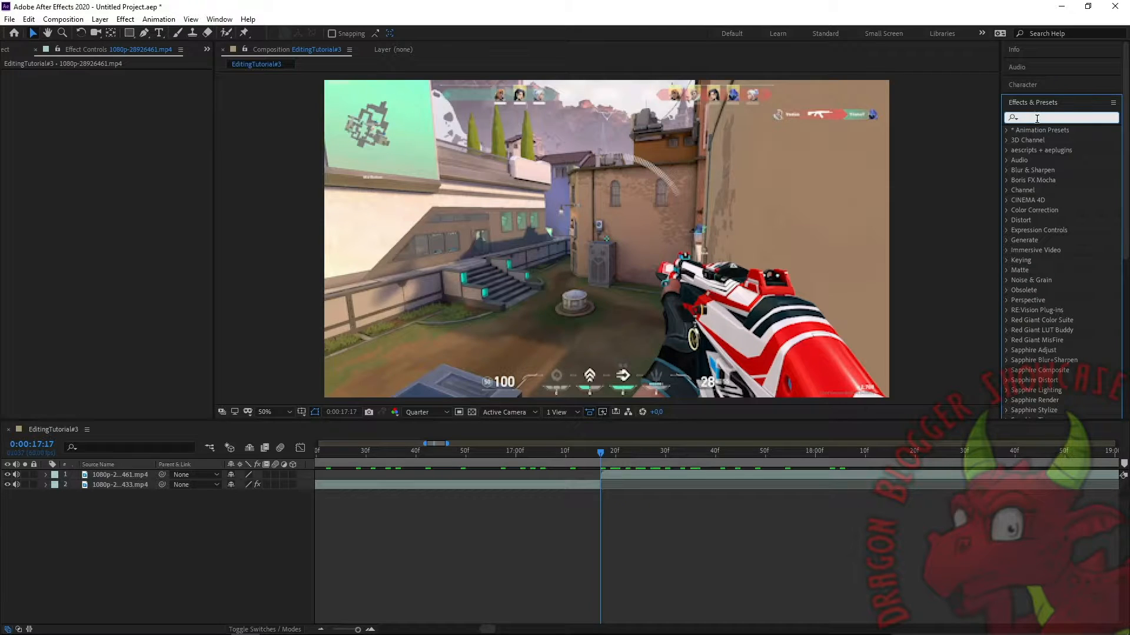
type("gaus")
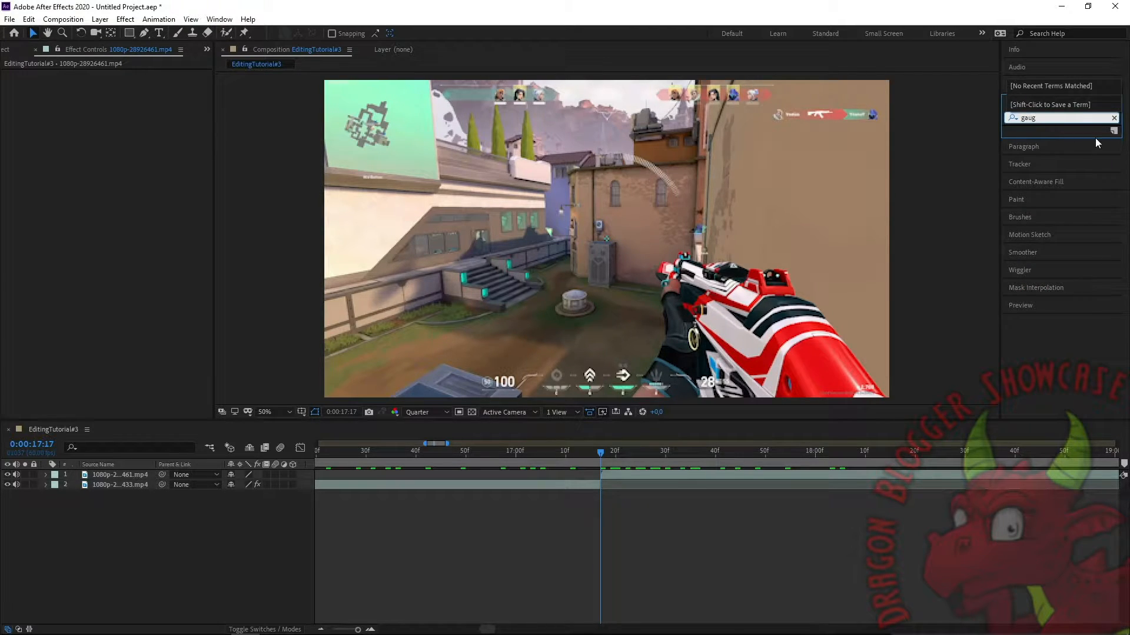
key("BackSpace")
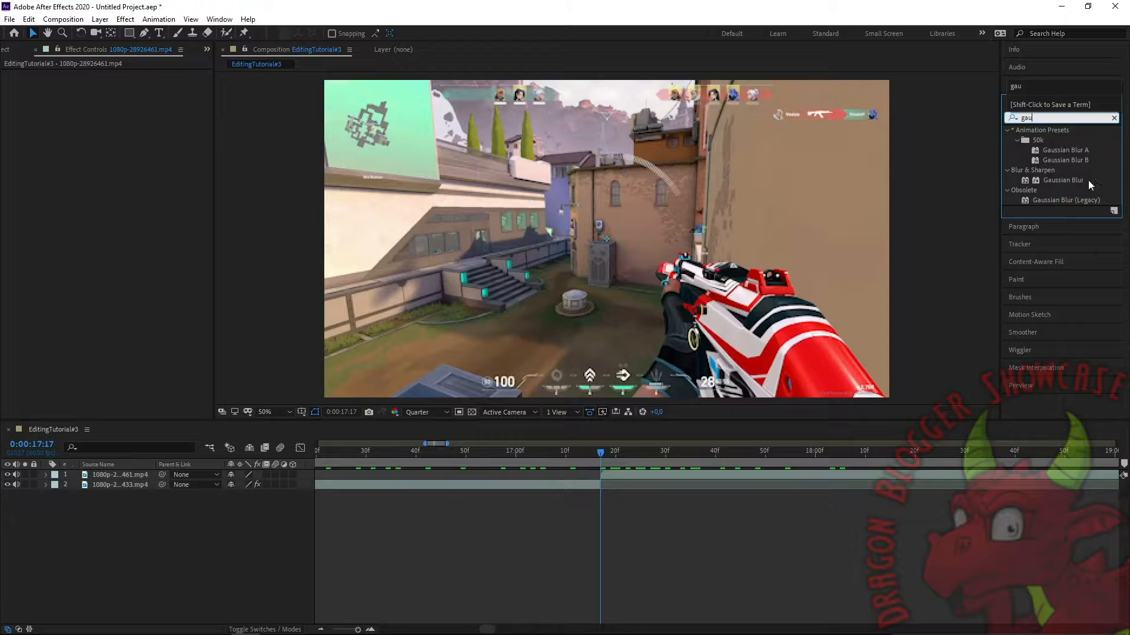
left_click(1074, 180)
left_click_drag(1064, 118, 965, 120)
key("BackSpace")
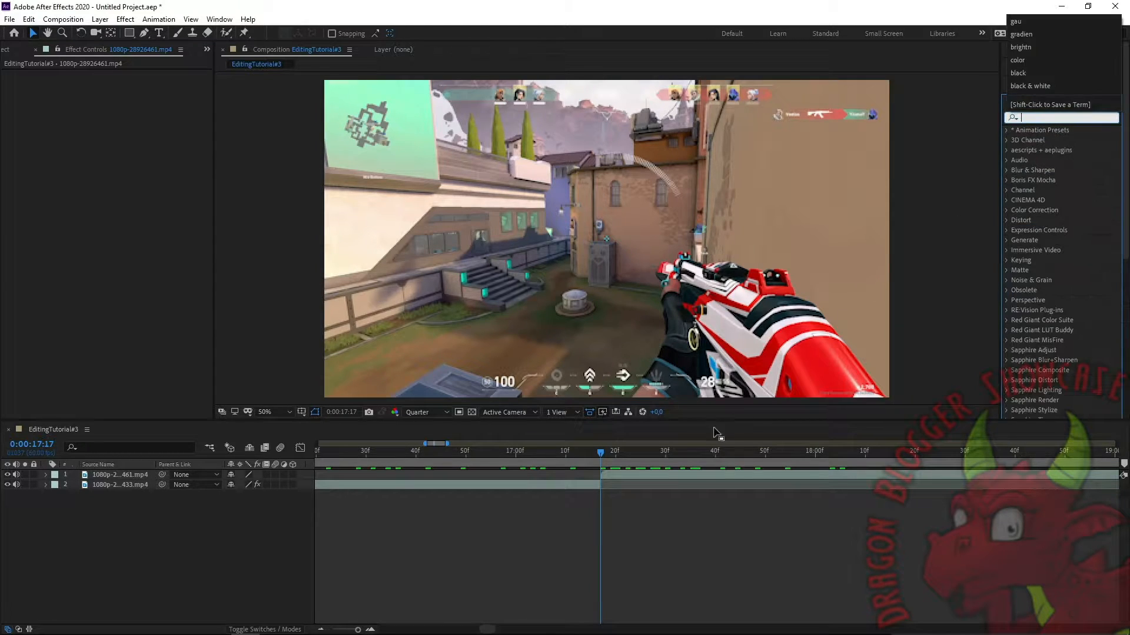
- Split the first clip 15 frames before the cut, at 0:00:17:02
left_click(593, 483)
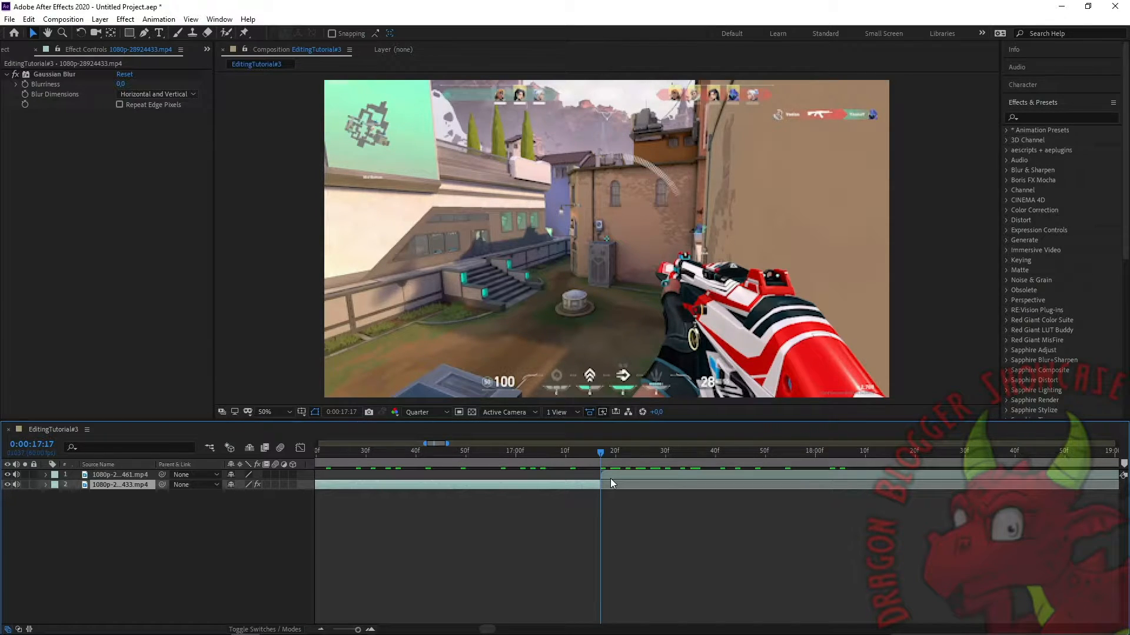
key("Page_Up")
key("Page_Up")
key("Page_Up")
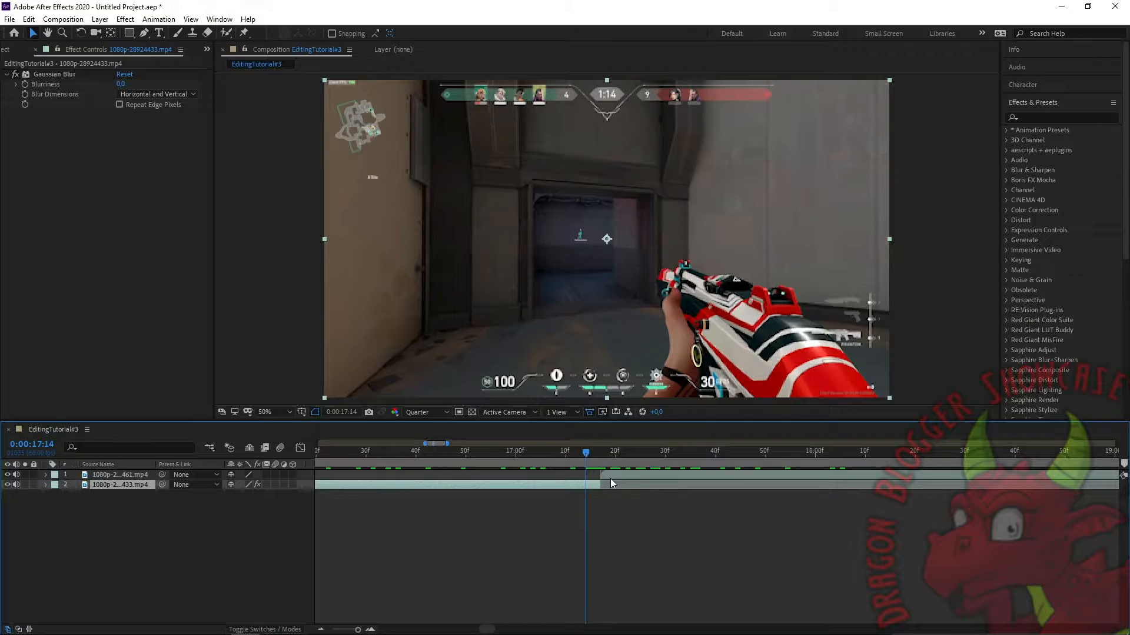
key("Page_Up")
key("Page_Up")
key("Page_Up")
key("Page_Up")
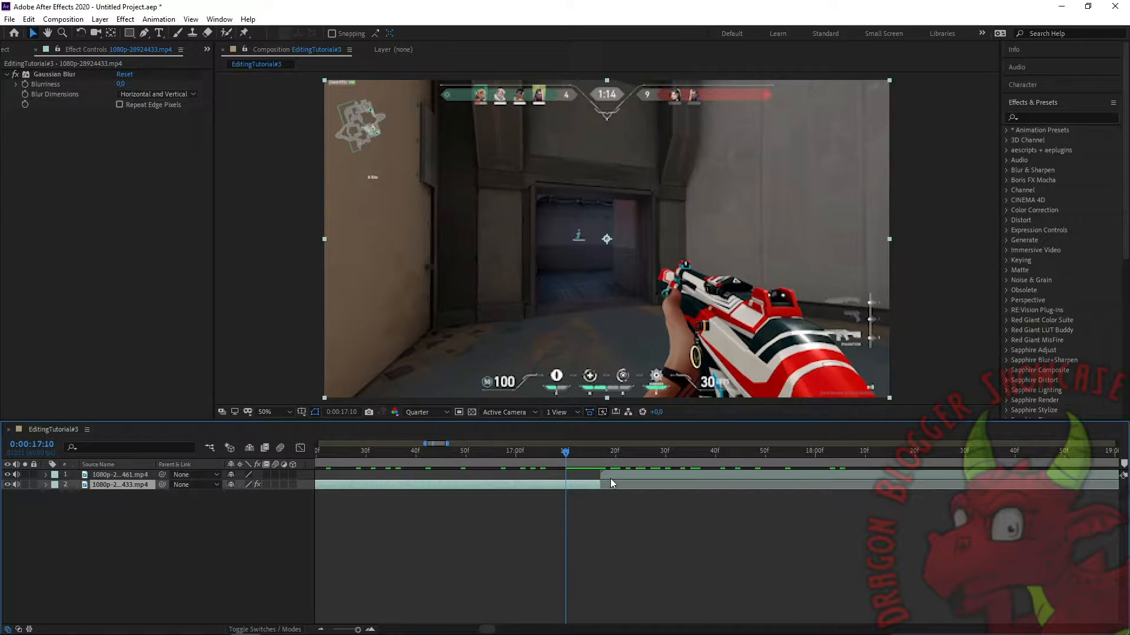
key("Page_Up")
key("Page_Up")
key("Page_Up")
key("Page_Up")
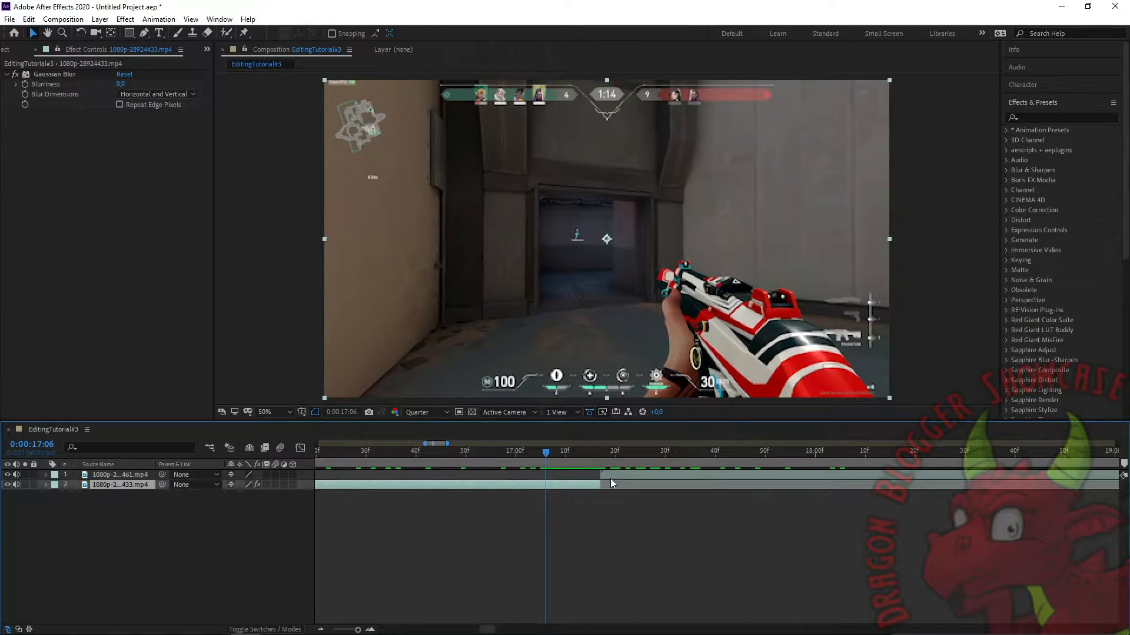
key("Page_Up")
key("Page_Up")
key("Page_Up")
key("Page_Up")
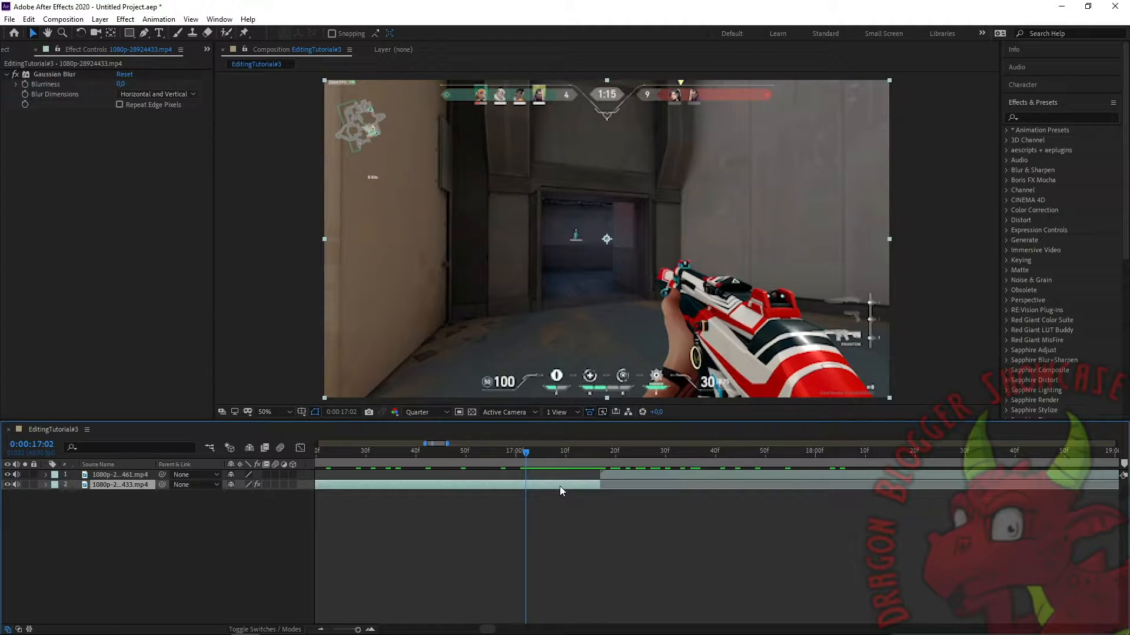
key("ctrl+shift+d")
- Split the second clip 15 frames after the cut, at 0:00:17:32
left_click_drag(524, 450, 598, 462)
left_click(616, 475)
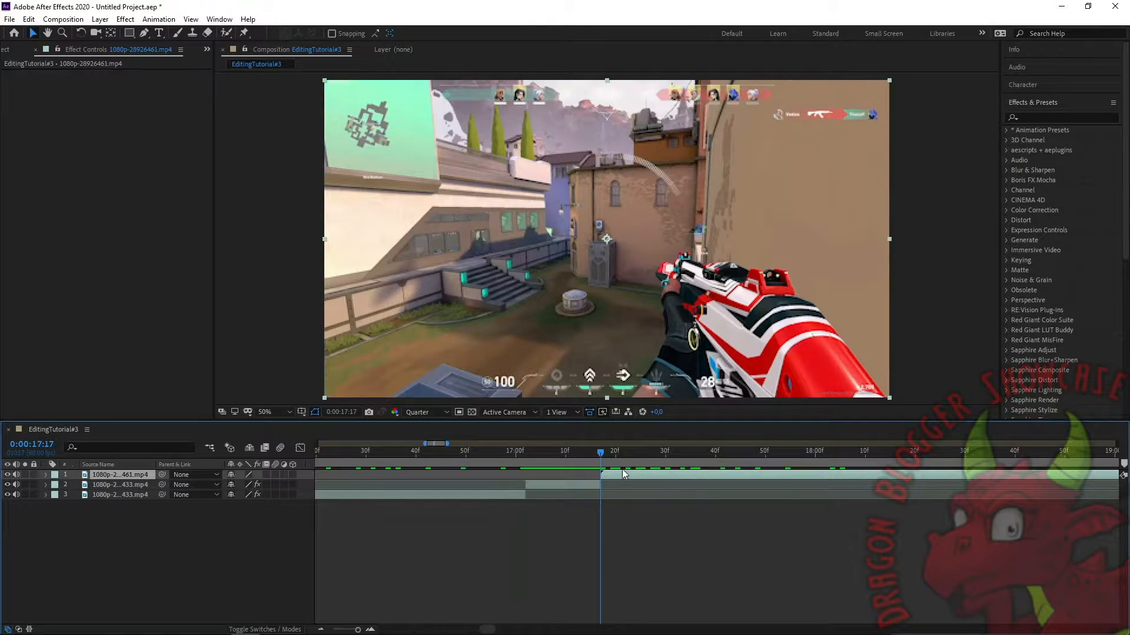
key("Page_Down")
key("Page_Down")
key("Page_Down")
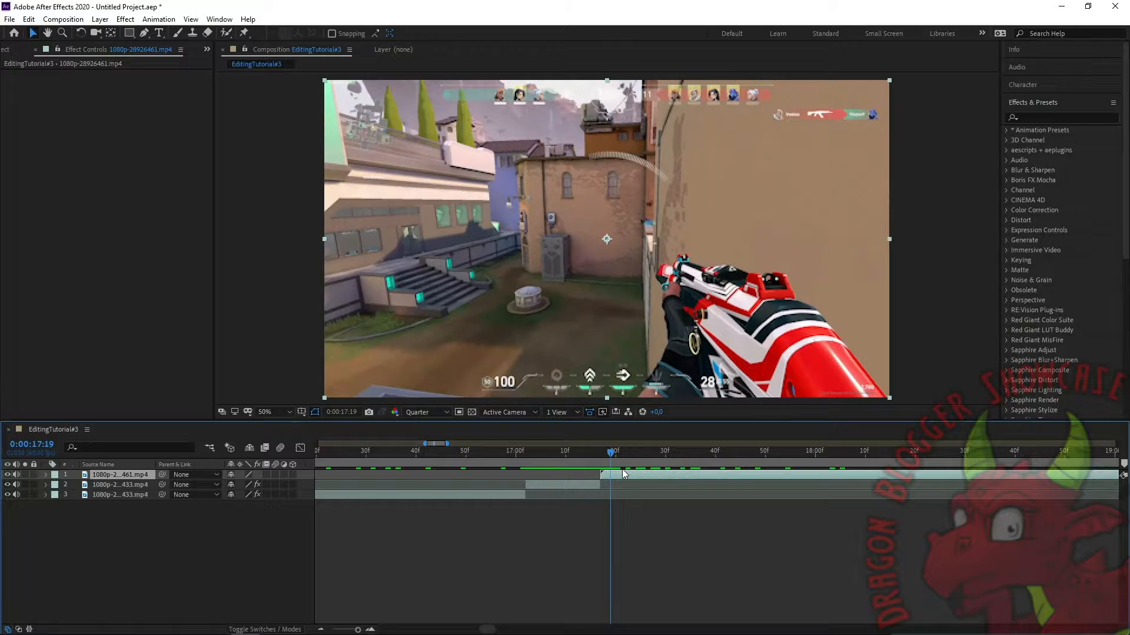
key("Page_Down")
key("Page_Down")
key("Page_Down")
key("Page_Down")
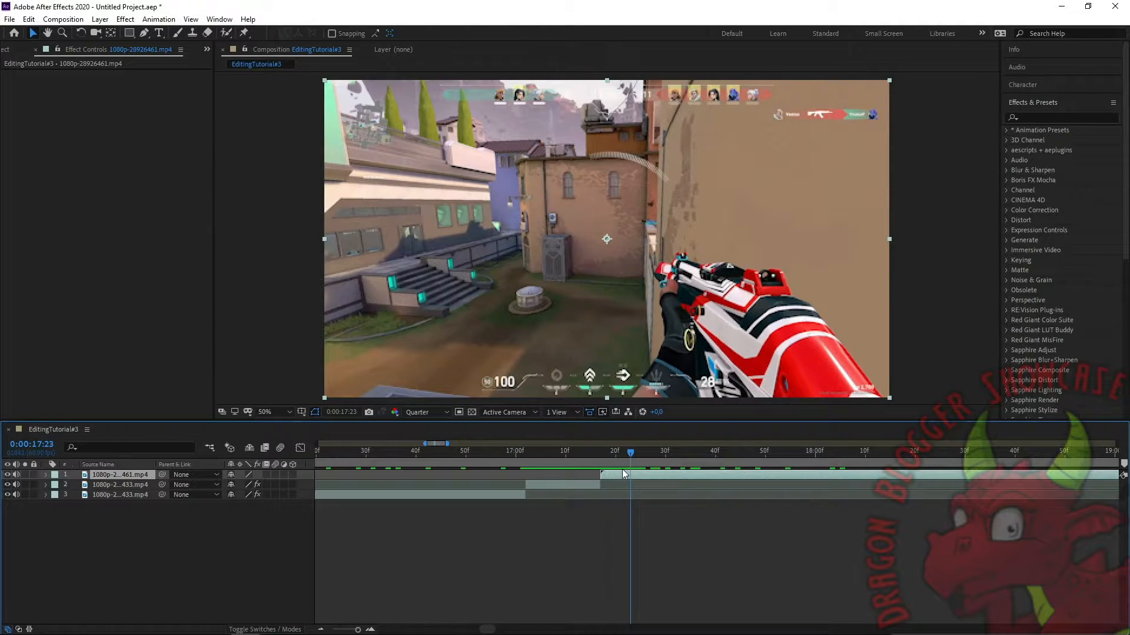
key("Page_Down")
key("Page_Down")
key("Page_Down")
key("Page_Down")
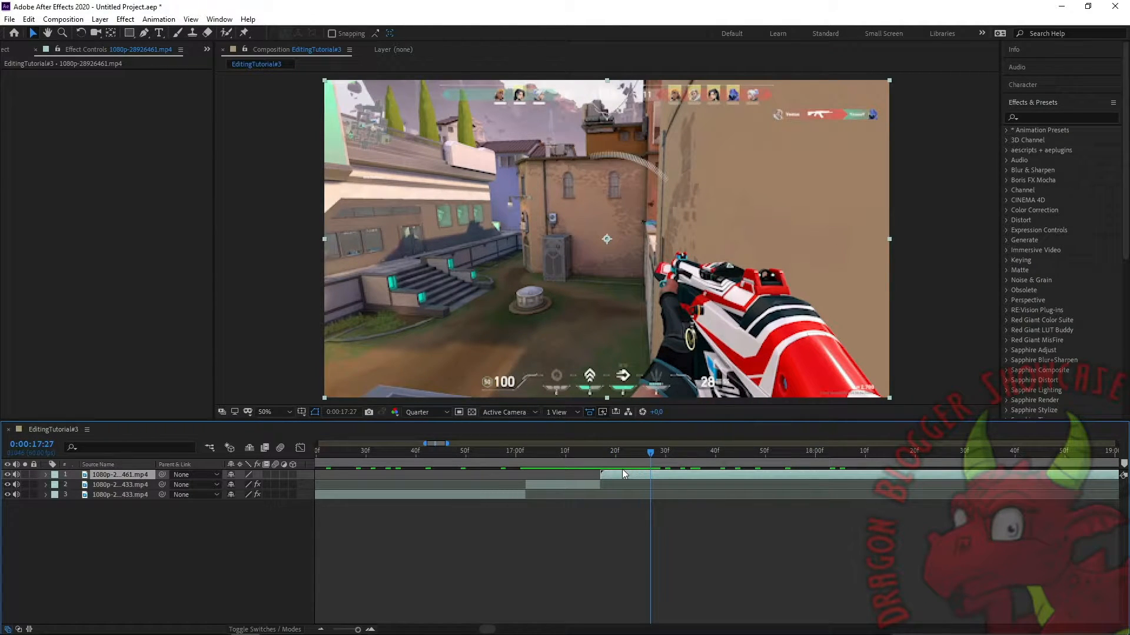
key("Page_Down")
key("Page_Down")
key("Page_Down")
key("Page_Down")
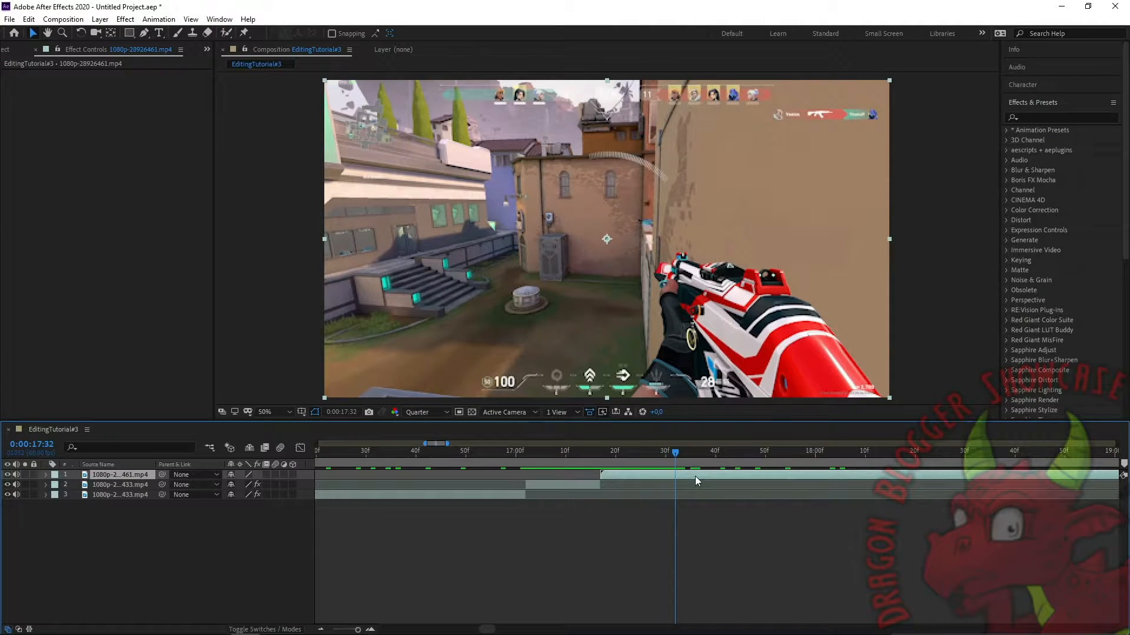
key("ctrl+shift+d")
- Add a Position keyframe at 0:00:17:02 to the short end piece of the first clip
left_click_drag(665, 465, 525, 469)
left_click(549, 494)
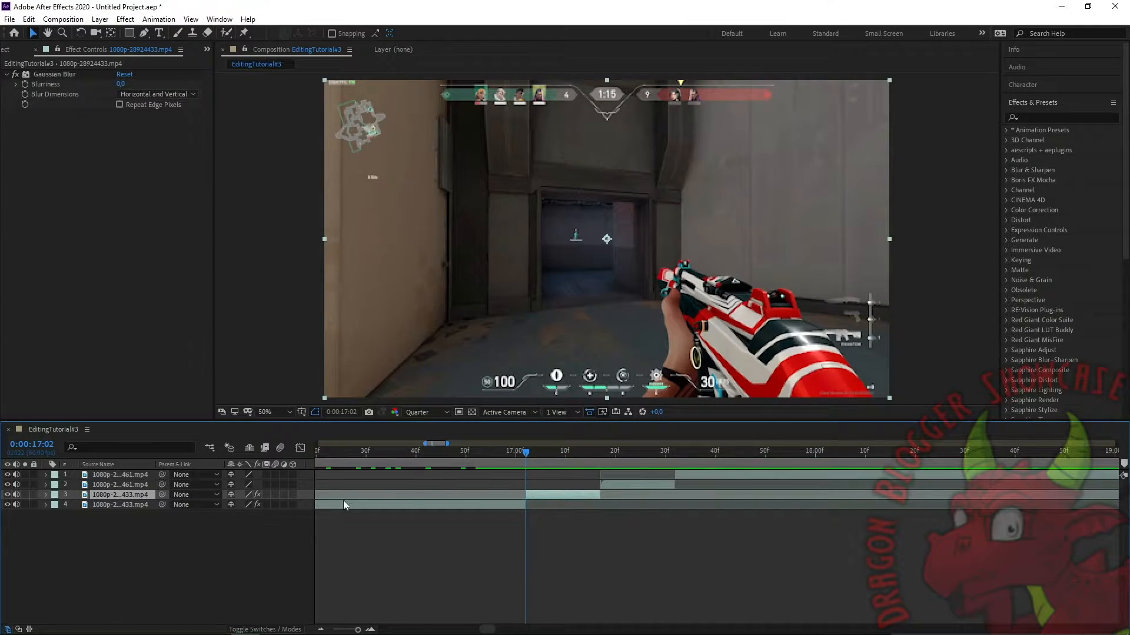
left_click(45, 496)
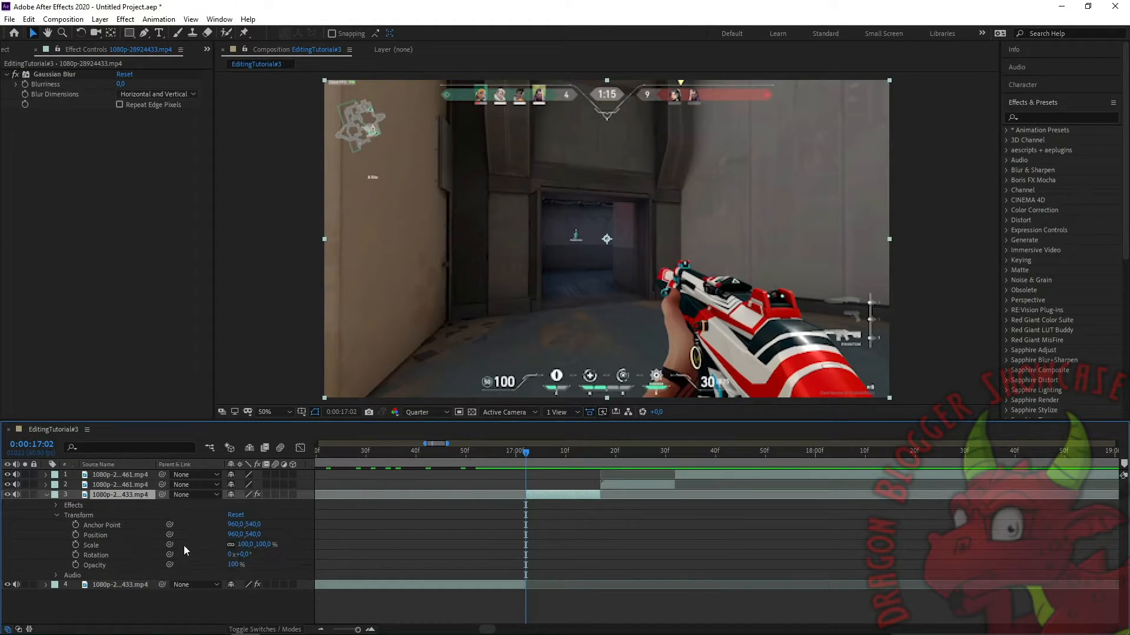
left_click(75, 535)
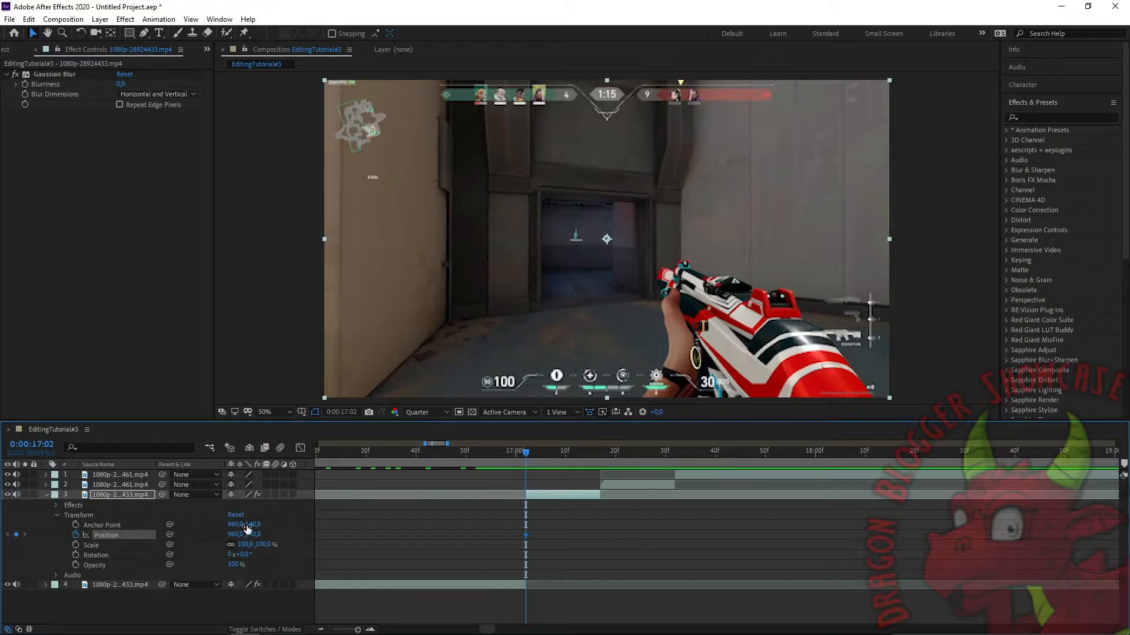
- Set the first clip's short piece to X position 1919 at 0:00:17:16, so it slides sideways
left_click_drag(527, 455, 600, 455)
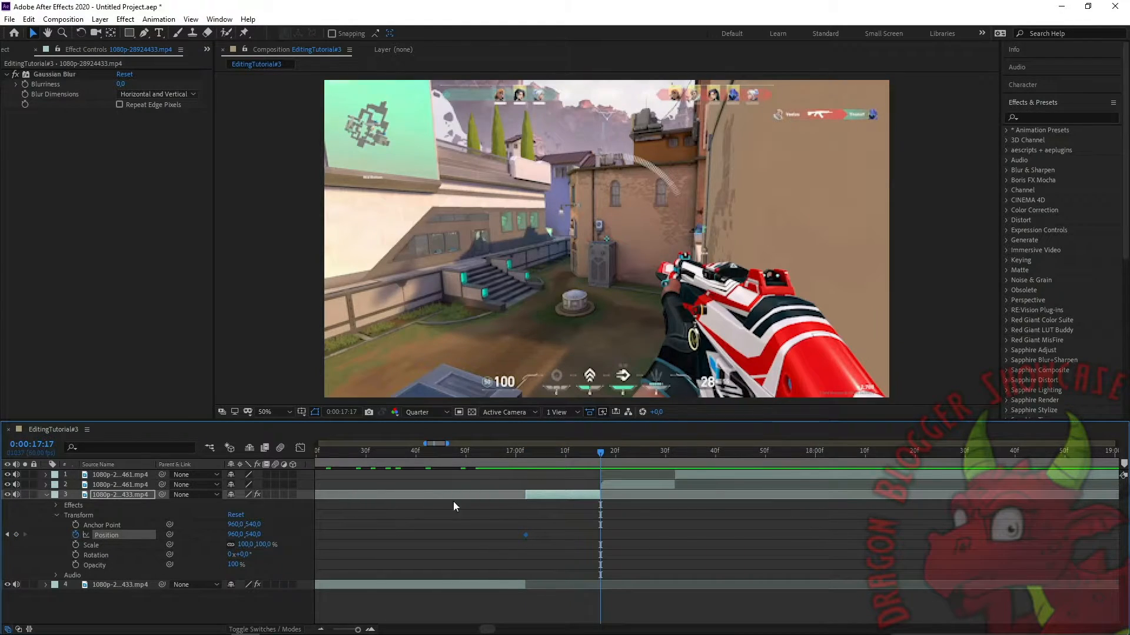
left_click(237, 534)
left_click_drag(600, 453, 596, 455)
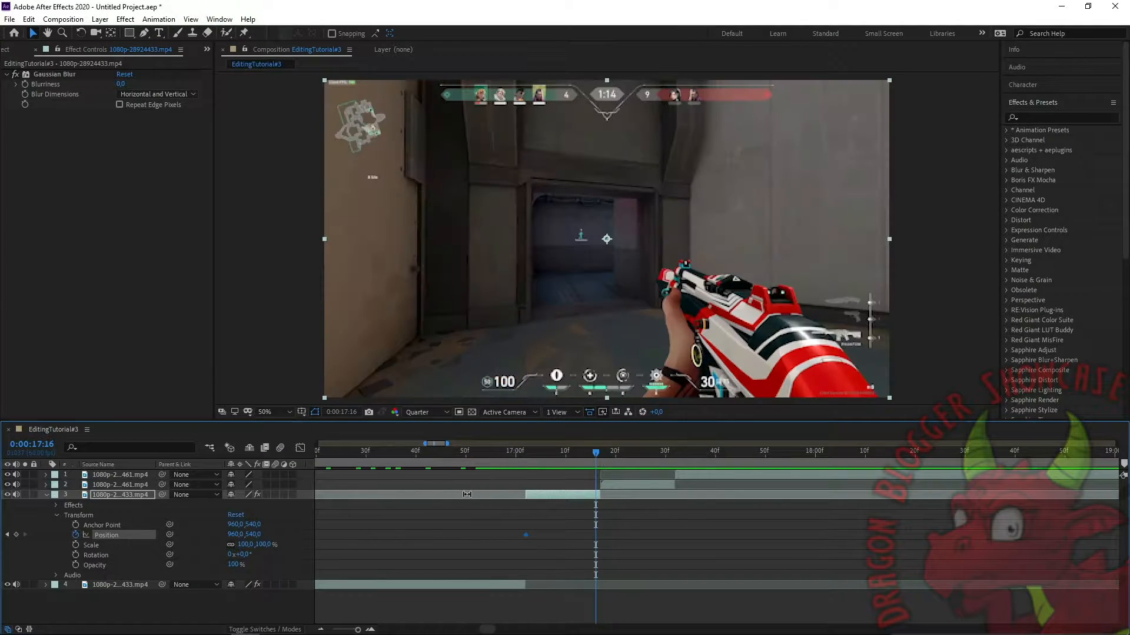
left_click_drag(235, 537, 777, 520)
key("ctrl+z")
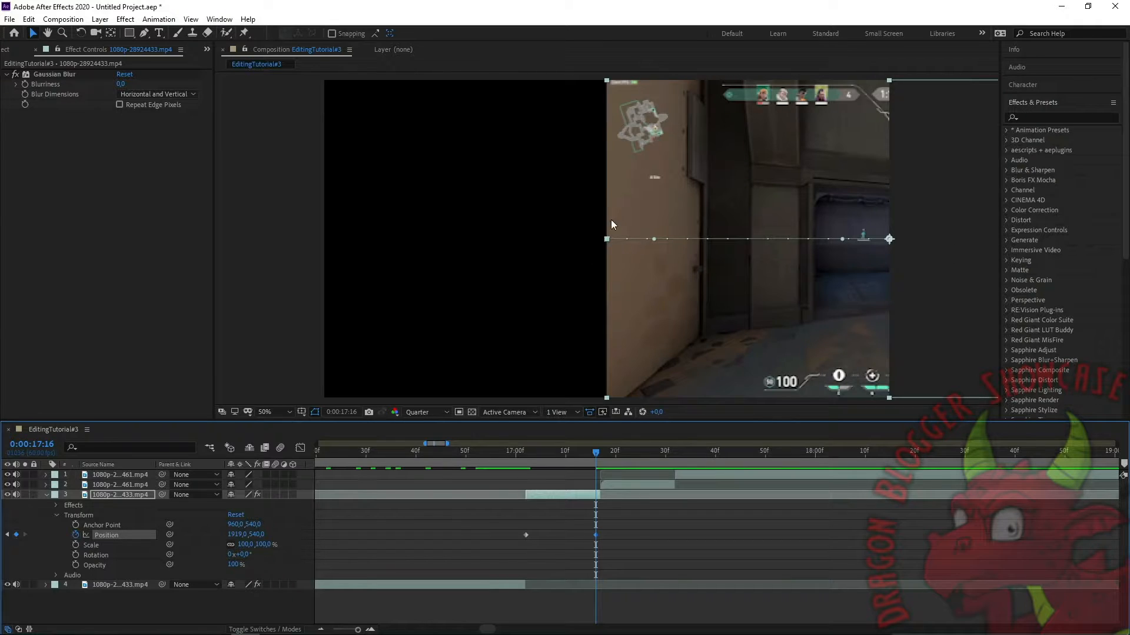
- Add a Position keyframe at 0:00:17:17 to the second clip's short opening piece, with X position 1890
left_click(597, 450)
left_click(608, 486)
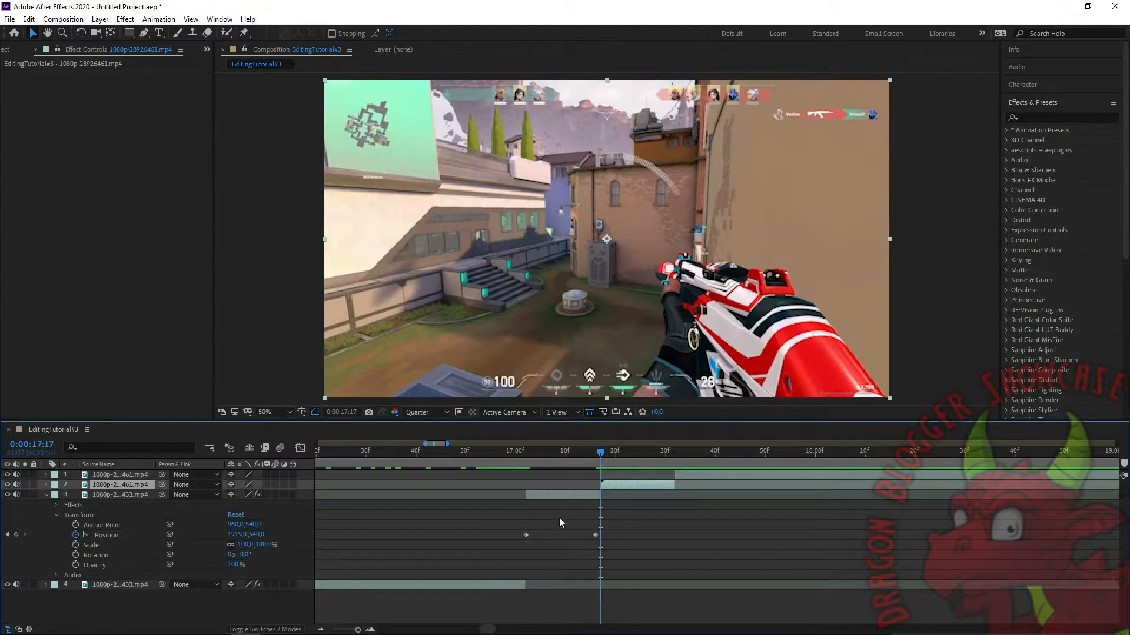
left_click(46, 484)
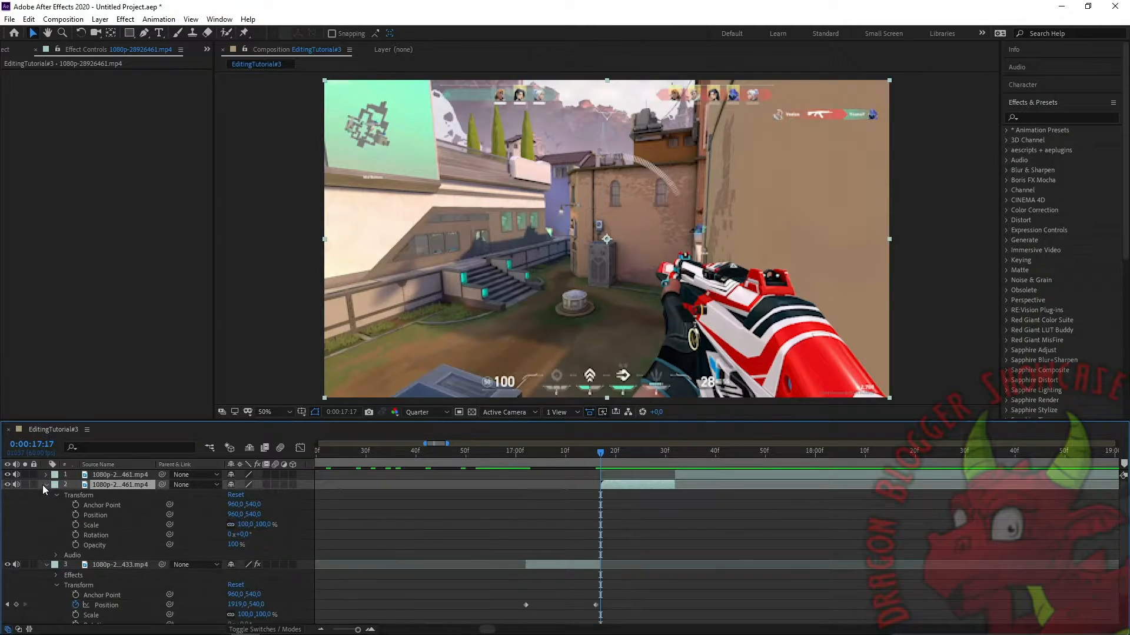
left_click(76, 515)
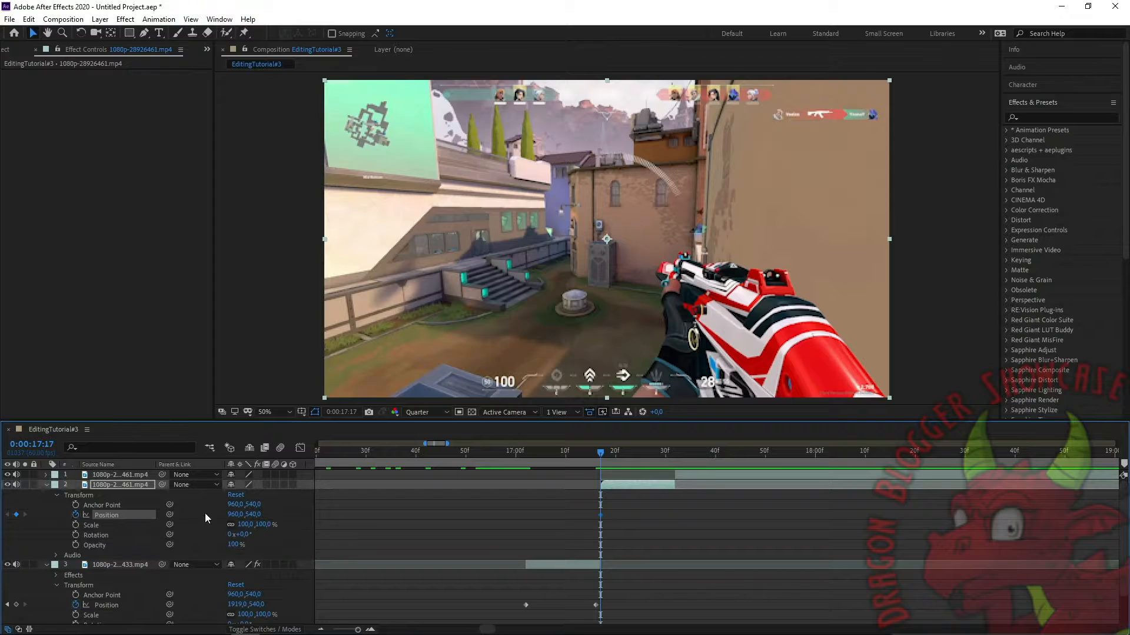
left_click_drag(236, 516, 762, 494)
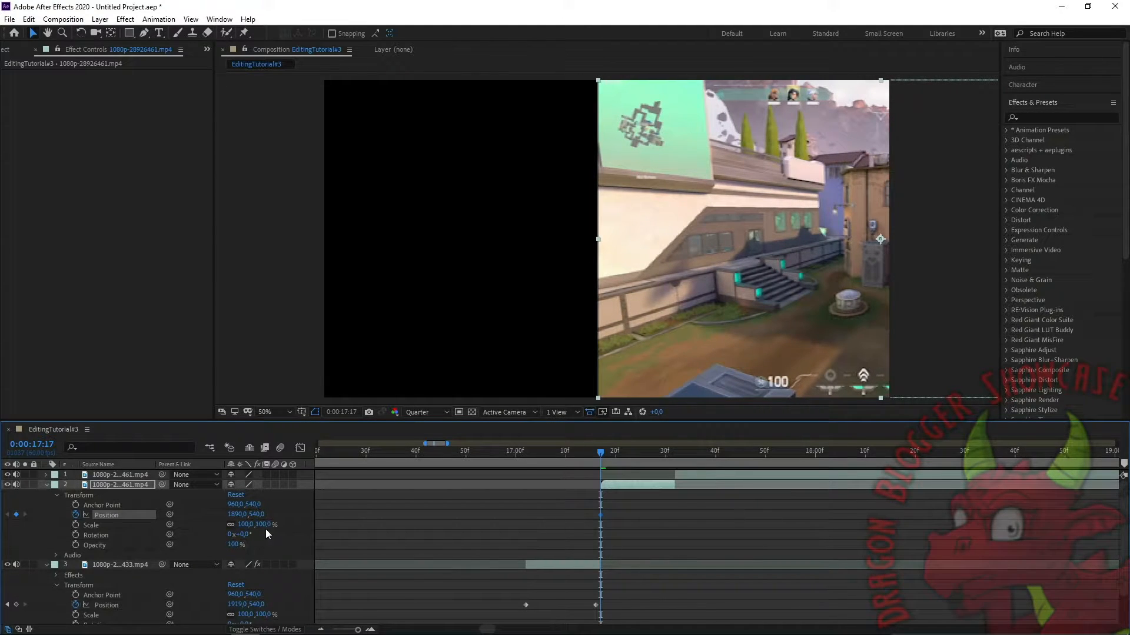
- Keyframe the second clip's short opening piece back to X position 960 at 0:00:17:31
left_click_drag(607, 465, 672, 467)
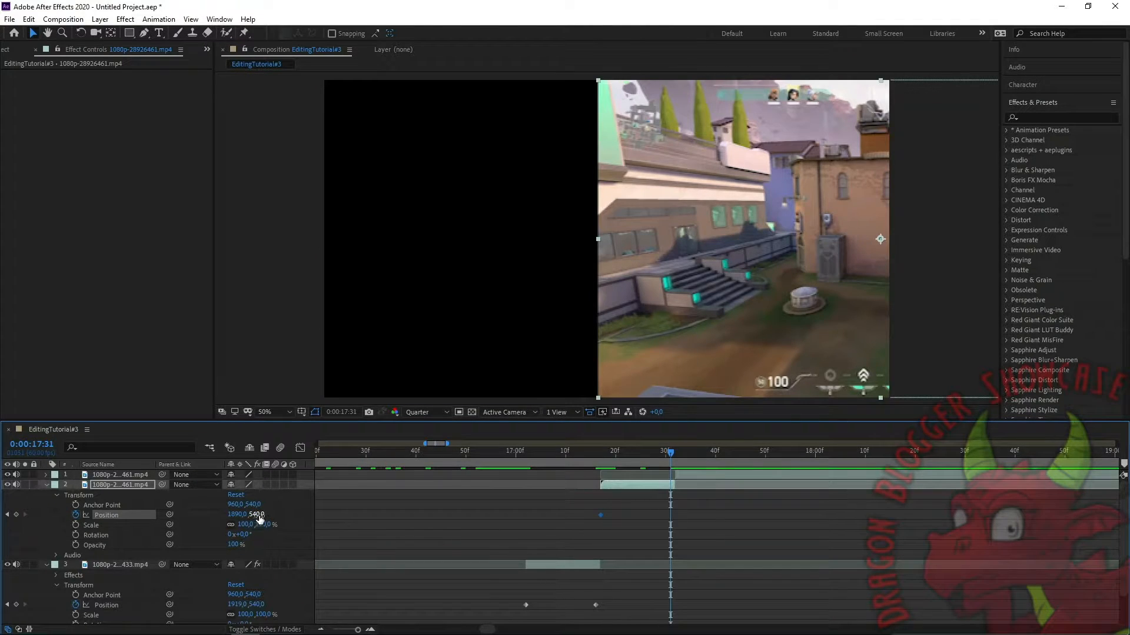
mouse_move(238, 514)
left_mouse_down()
mouse_move(210, 516)
mouse_move(353, 518)
mouse_move(129, 522)
mouse_move(234, 516)
left_mouse_up()
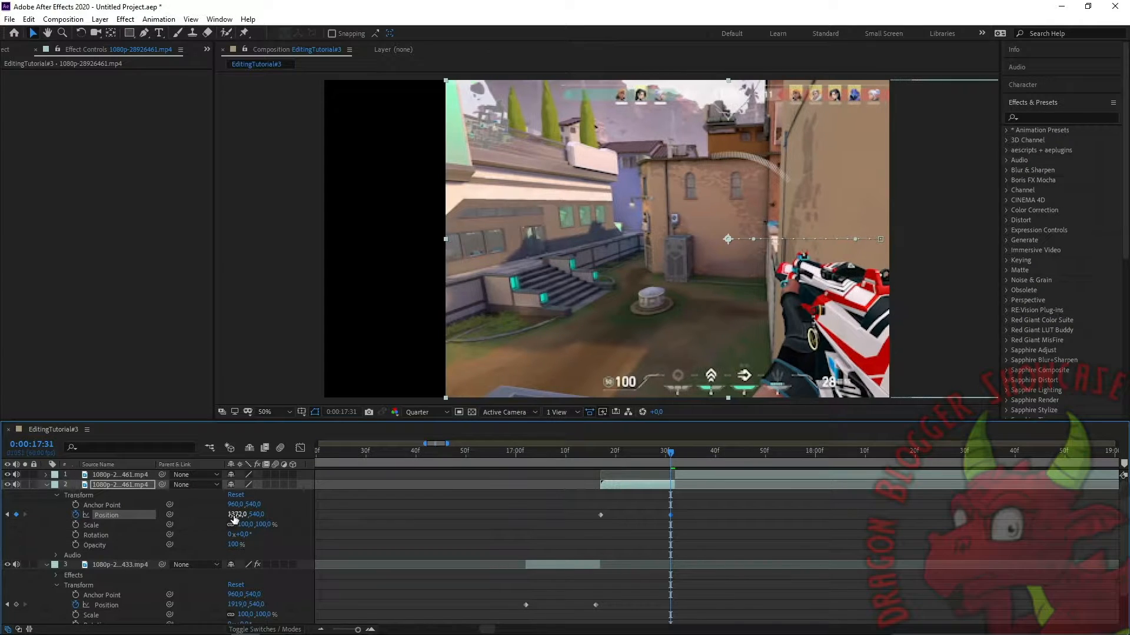
left_click(236, 514)
type("960")
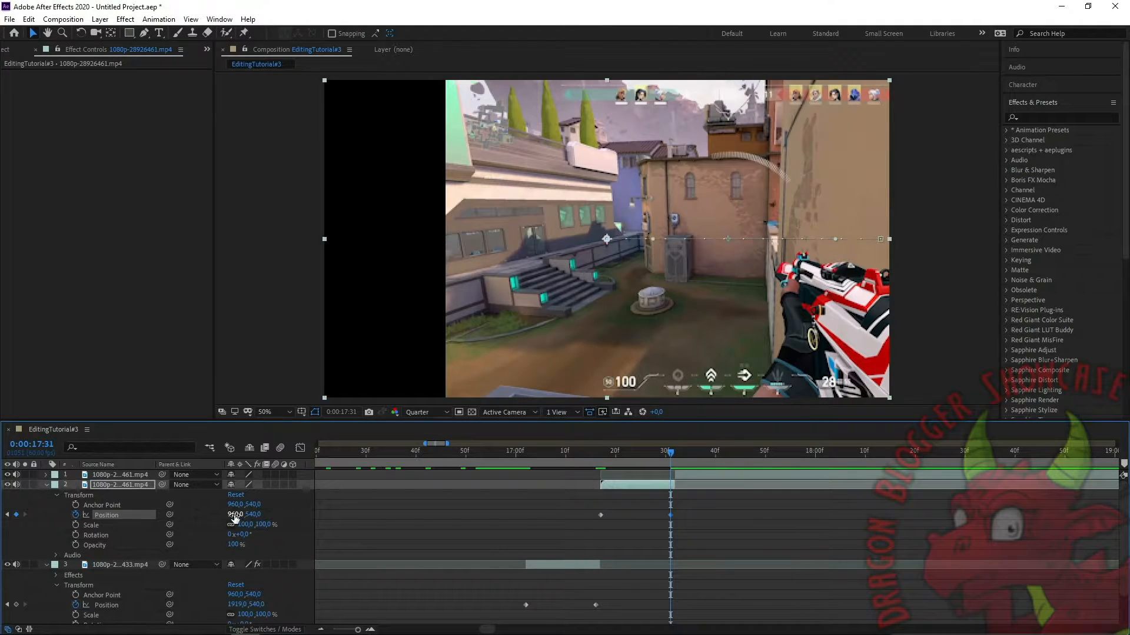
- Apply Easy Ease to all the Position keyframes of both clips' short pieces
key("Return")
left_click_drag(496, 493, 701, 626)
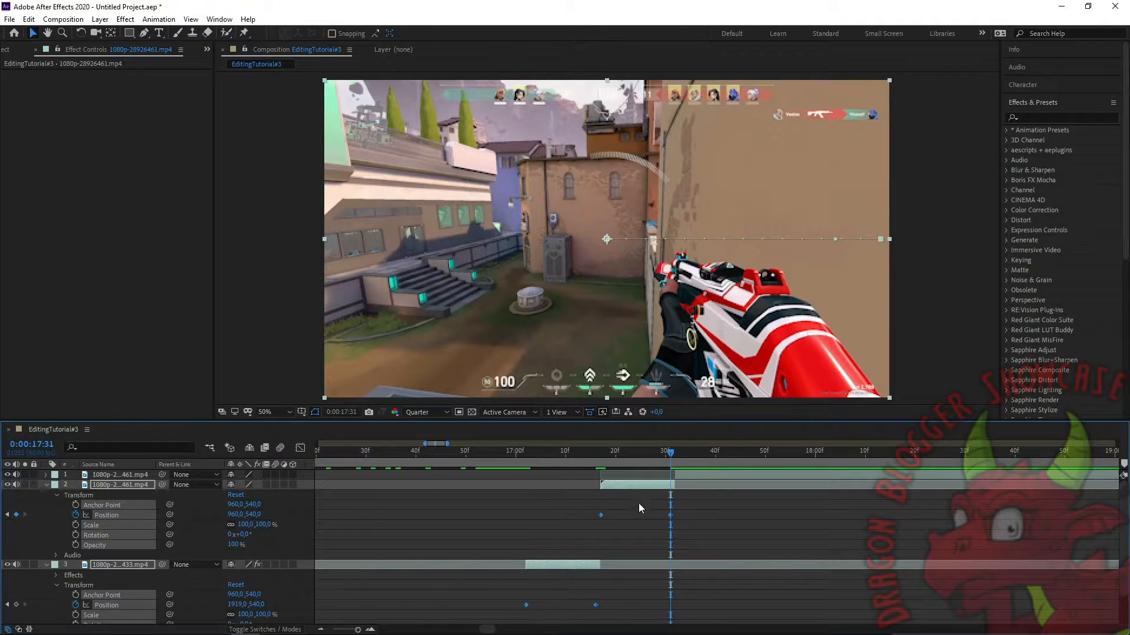
key("F9")
- Preview the eased sliding transition from 0:00:16:59
left_click_drag(669, 455, 510, 461)
left_click(753, 505)
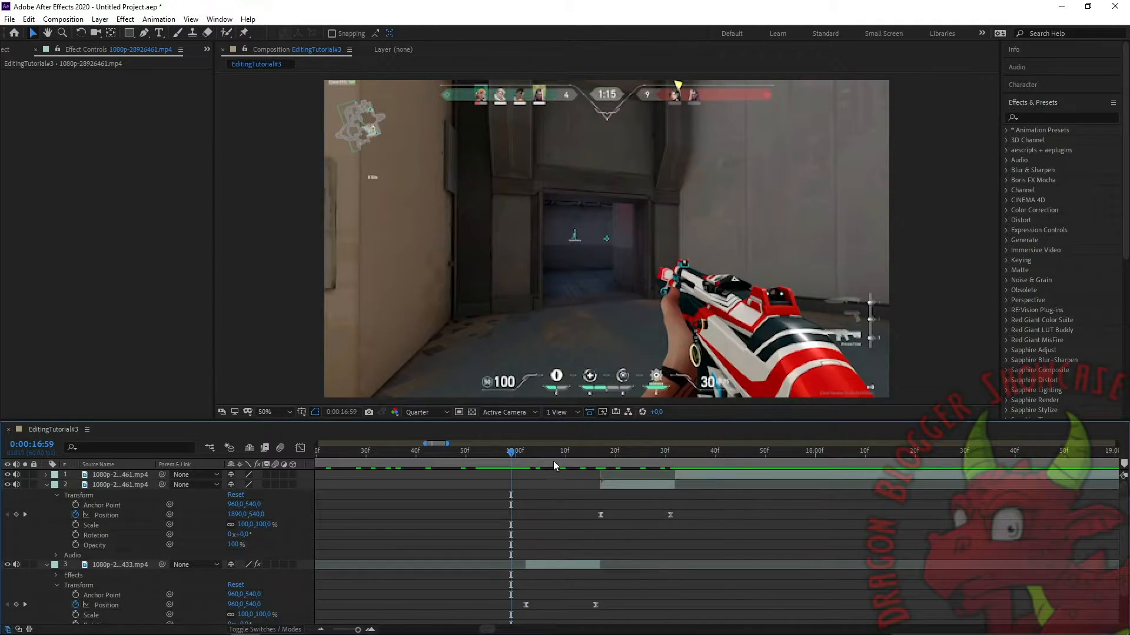
key("space")
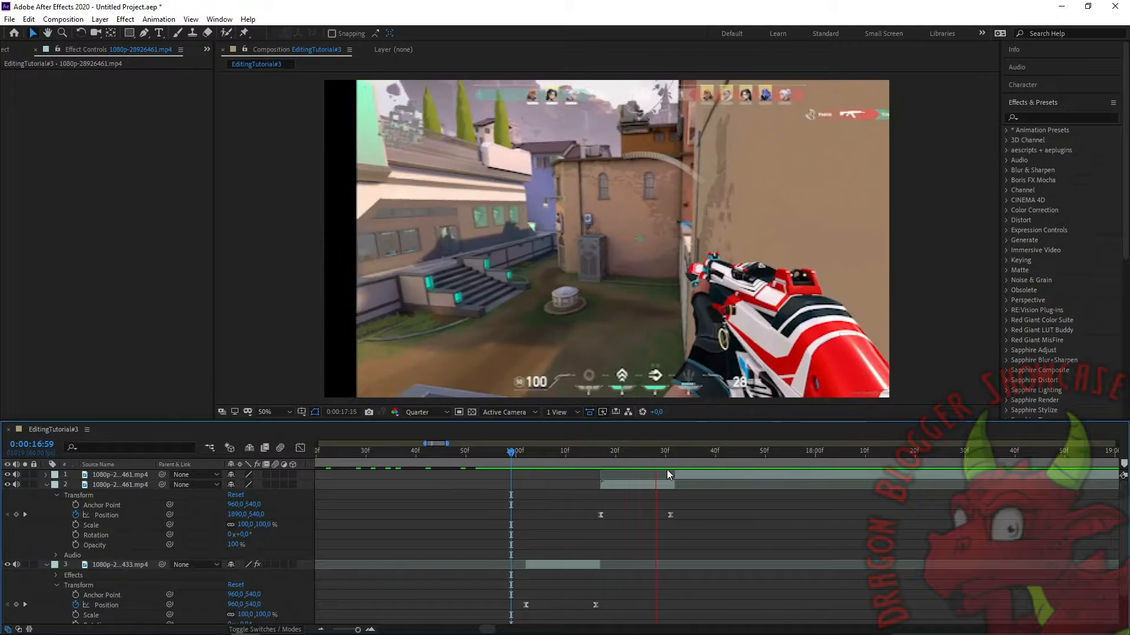
key("space")
- Mute the audio of the clip layers and replay the transition from 0:00:16:56
scroll(27, 529, "down", 1)
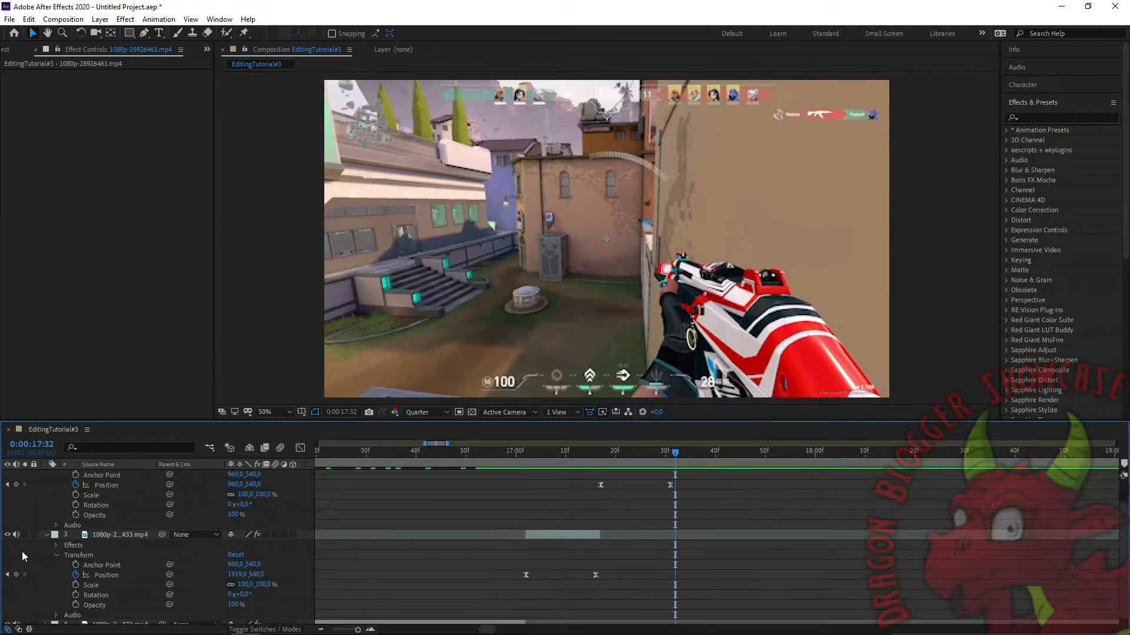
scroll(25, 565, "up", 1)
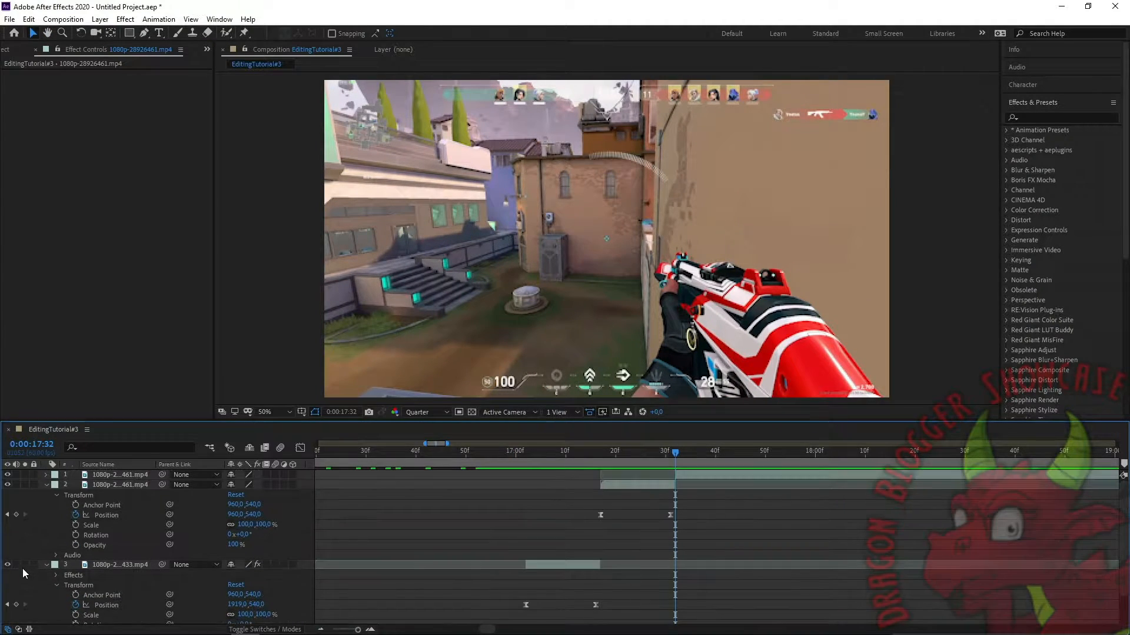
left_click_drag(669, 453, 495, 456)
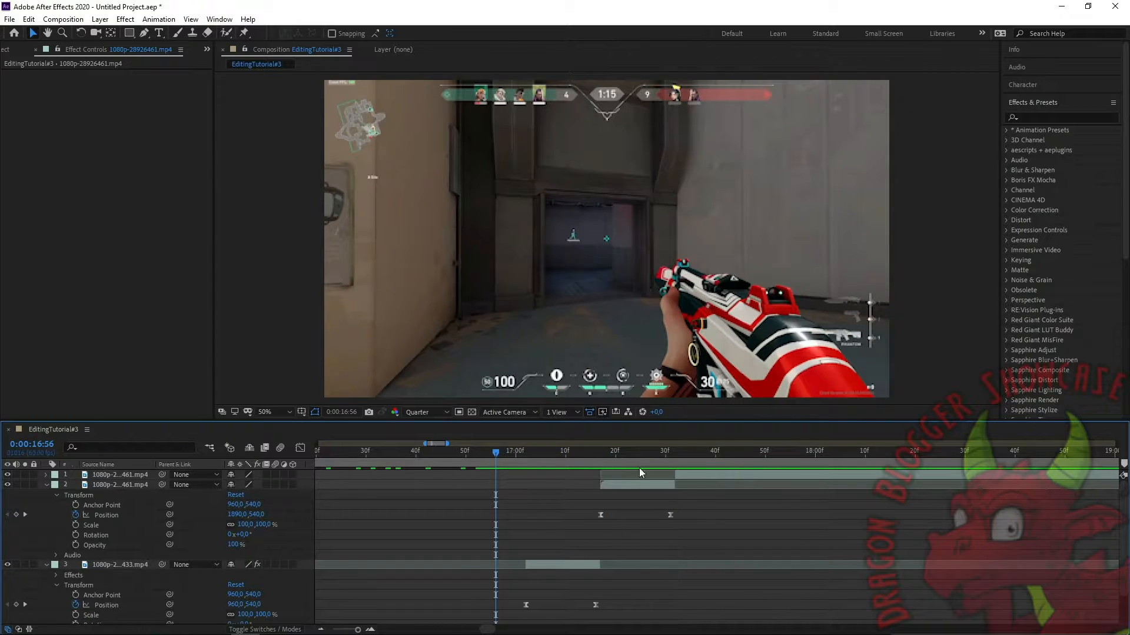
key("space")
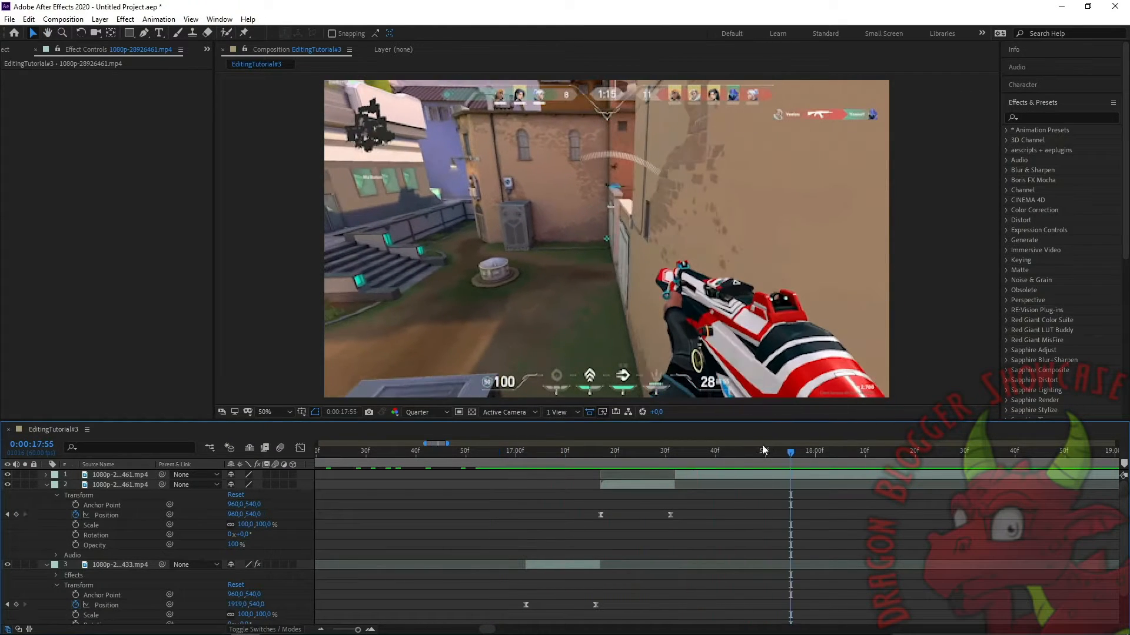
- Set the X position of the first clip's short end piece to 2500 at the 0:00:17:16 keyframe
left_click_drag(764, 451, 596, 534)
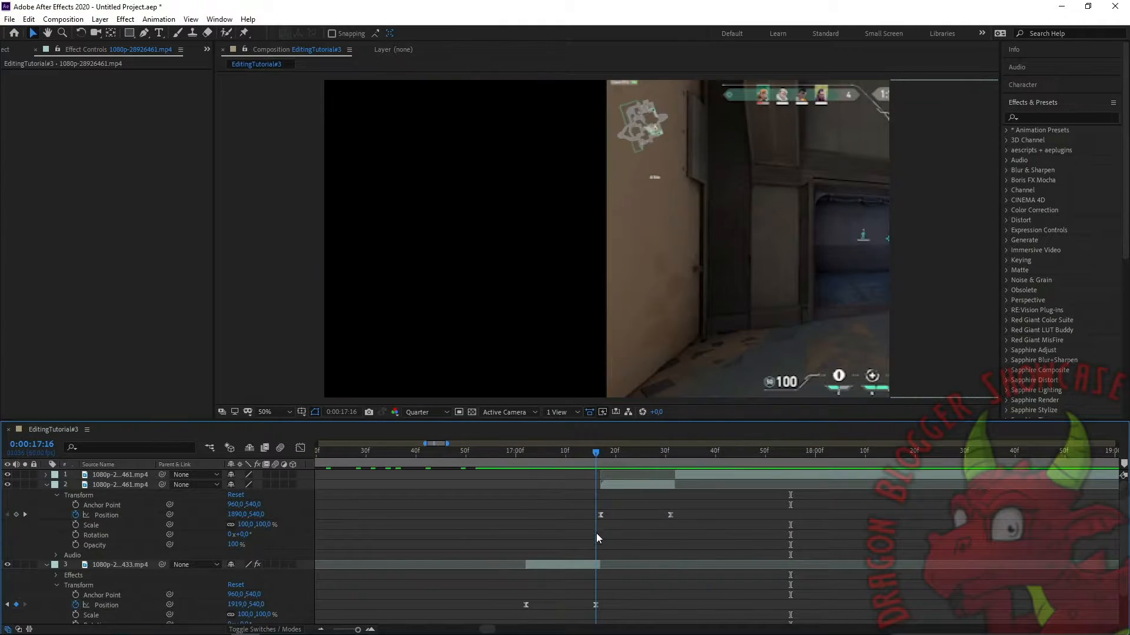
left_click(595, 605)
scroll(189, 534, "down", 1)
scroll(188, 534, "down", 1)
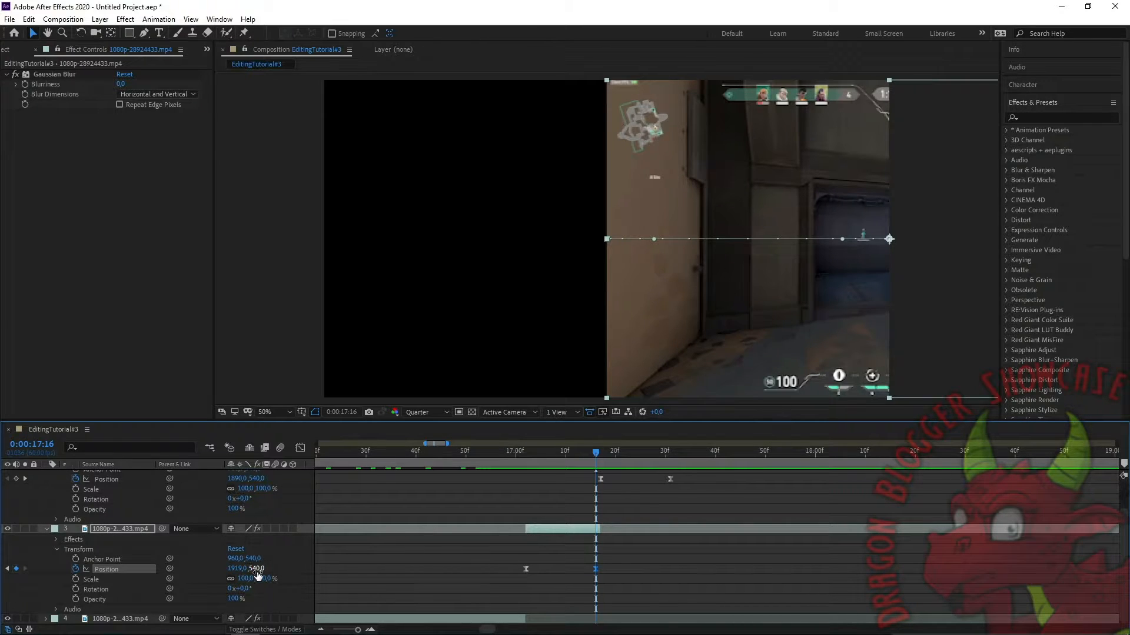
left_click_drag(238, 569, 539, 564)
left_click_drag(547, 563, 570, 561)
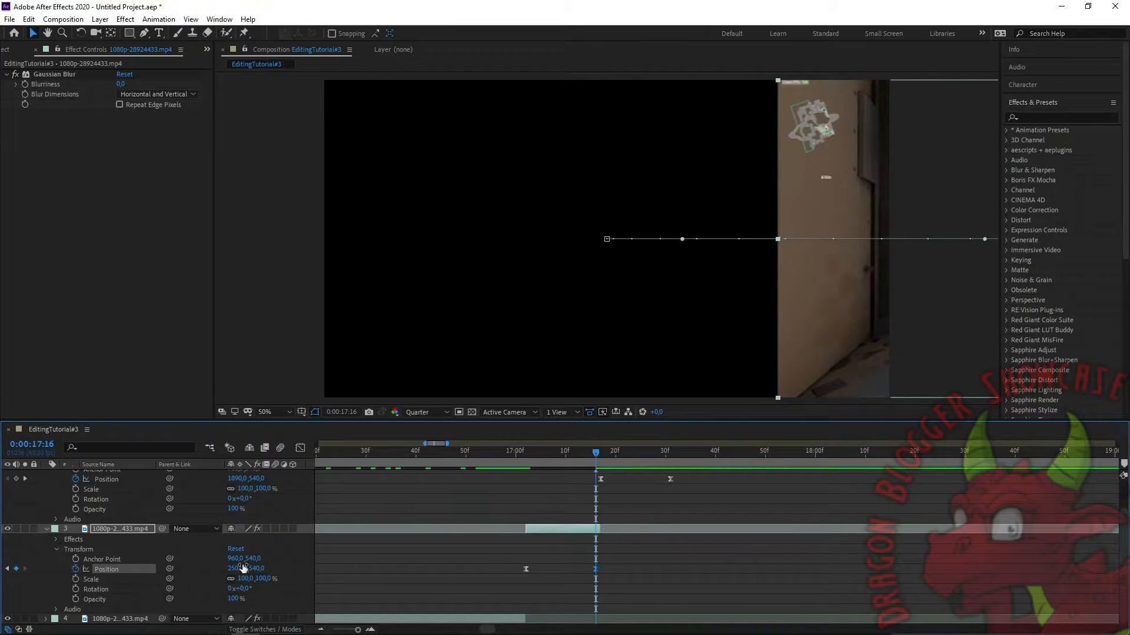
left_click(242, 568)
type("2500")
key("Return")
- Set the X position of the second clip's short opening piece to 2500 at the 0:00:17:17 keyframe
scroll(634, 531, "up", 2)
left_click(609, 486)
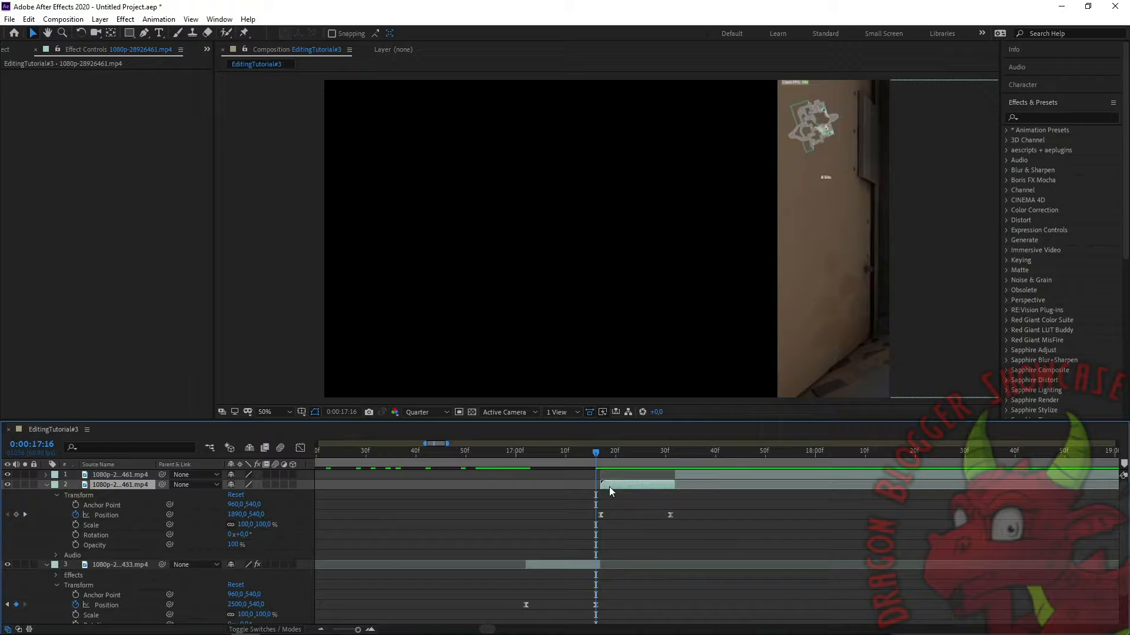
left_click(602, 450)
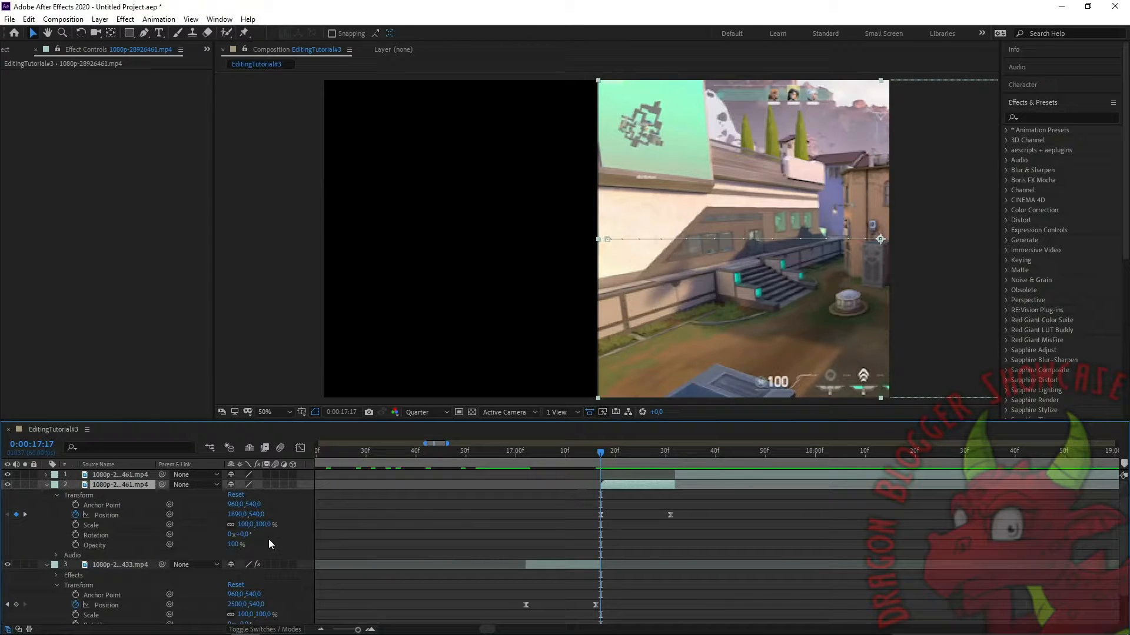
left_click(238, 514)
type("2500")
key("Return")
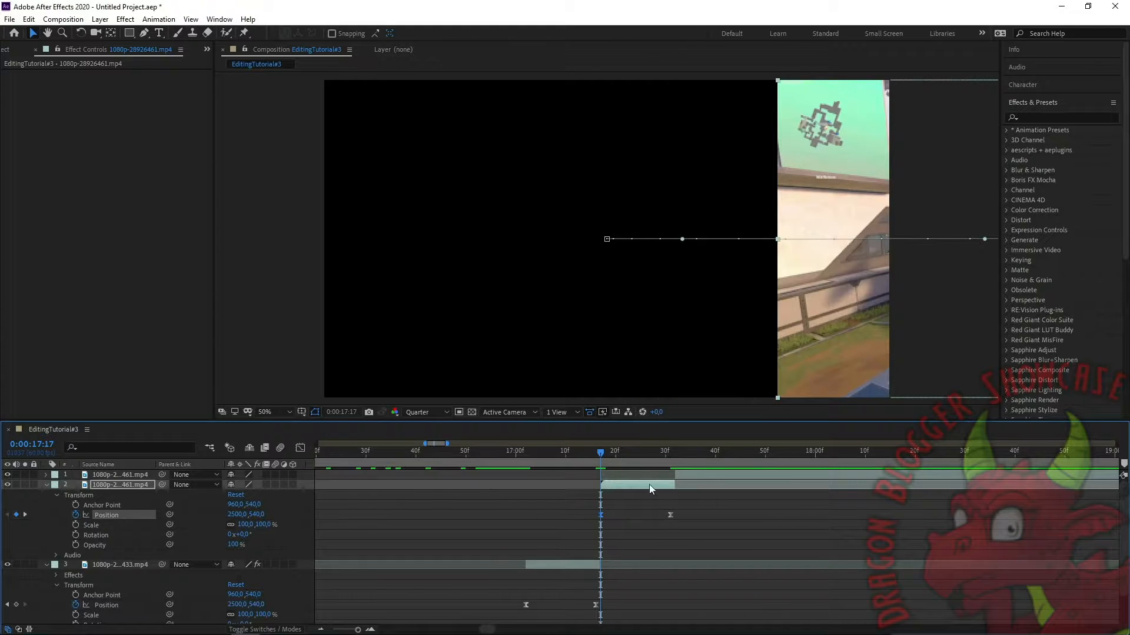
- Preview the longer slide from 0:00:16:52 and inspect the frame at 0:00:17:15
left_click(669, 540)
left_click_drag(600, 461, 475, 508)
key("space")
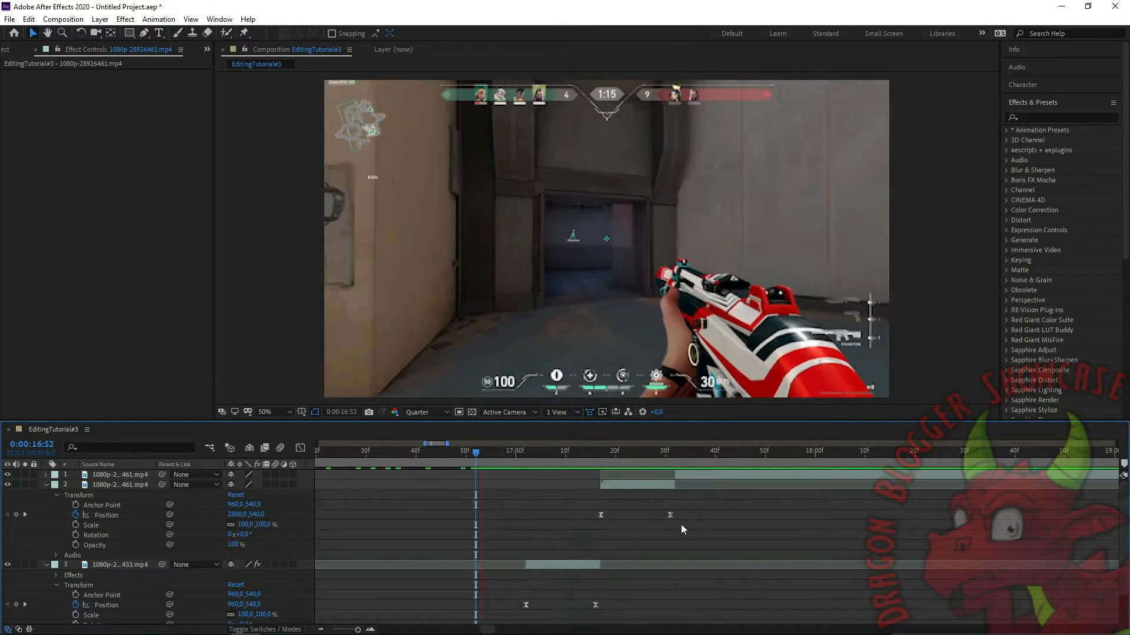
key("space")
left_click_drag(764, 455, 594, 513)
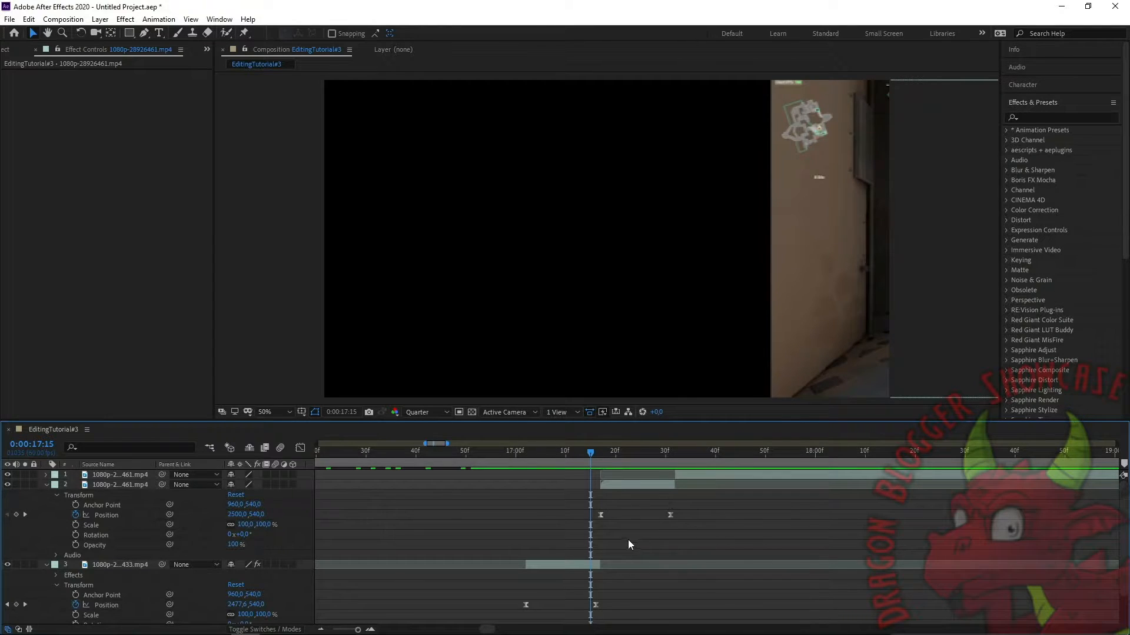
- Collapse both keyframed layers and apply the Motion Tile effect to the first clip's short end piece
left_click(47, 485)
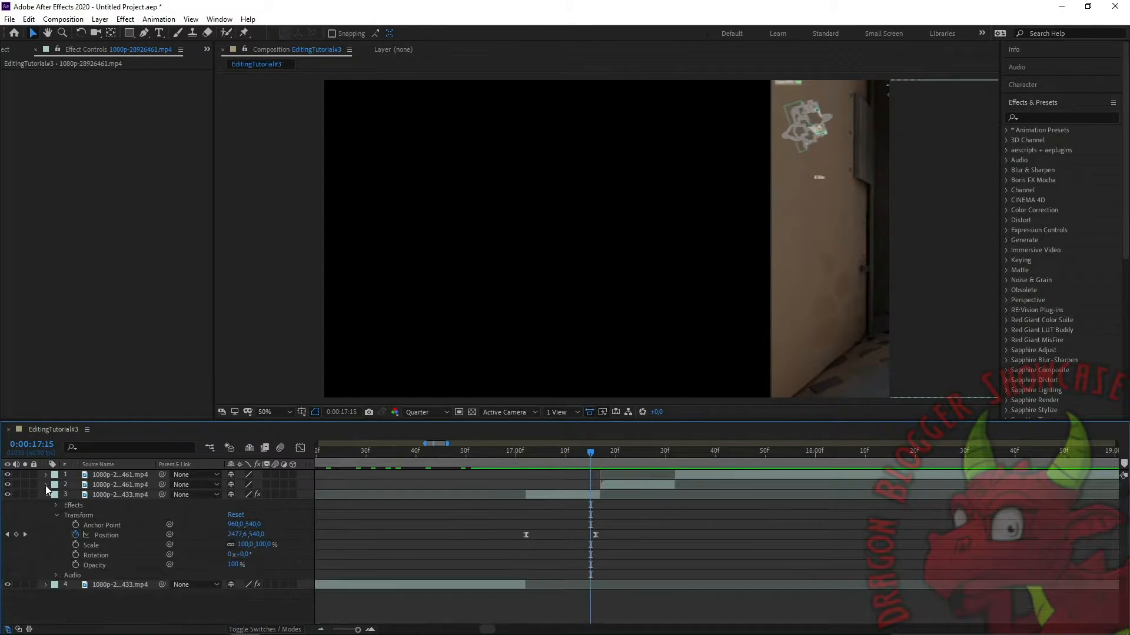
left_click(46, 495)
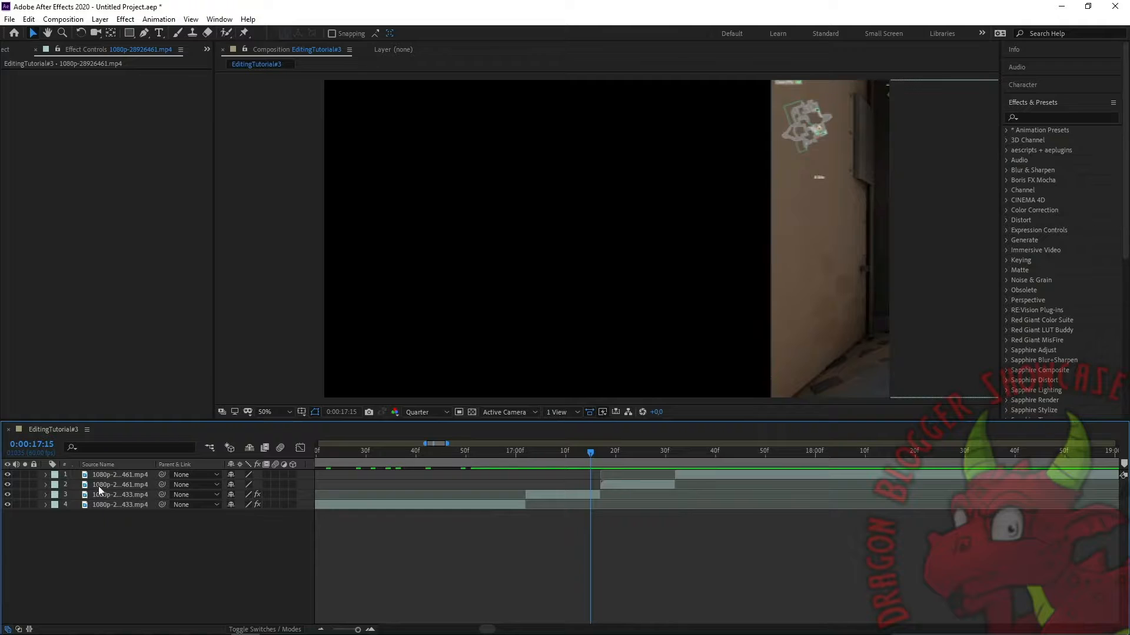
left_click(1046, 115)
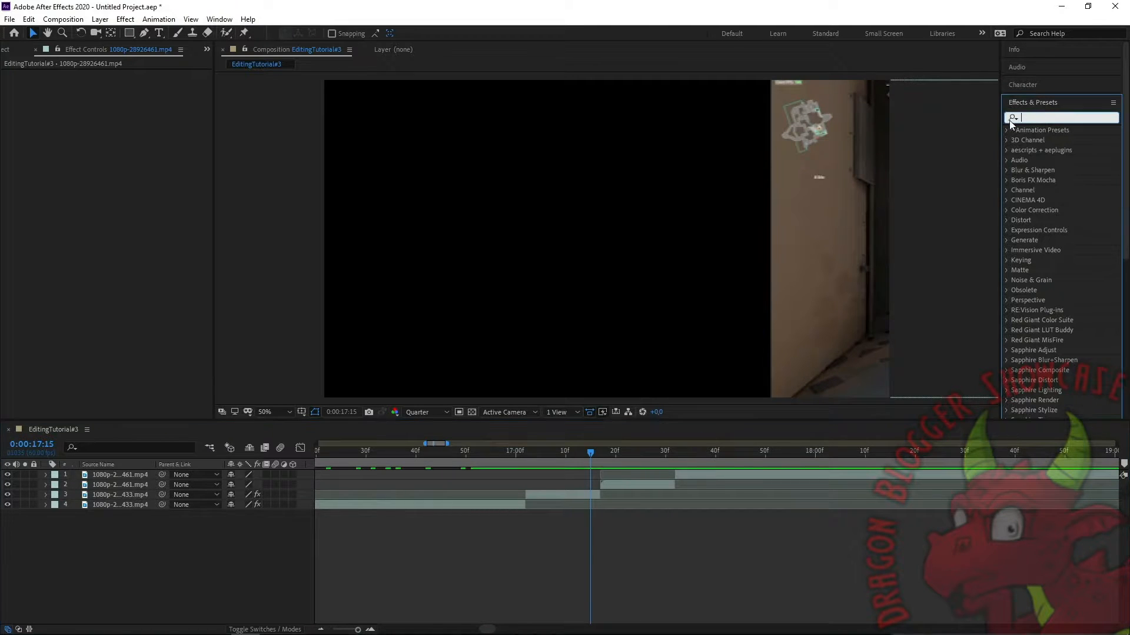
left_click(218, 21)
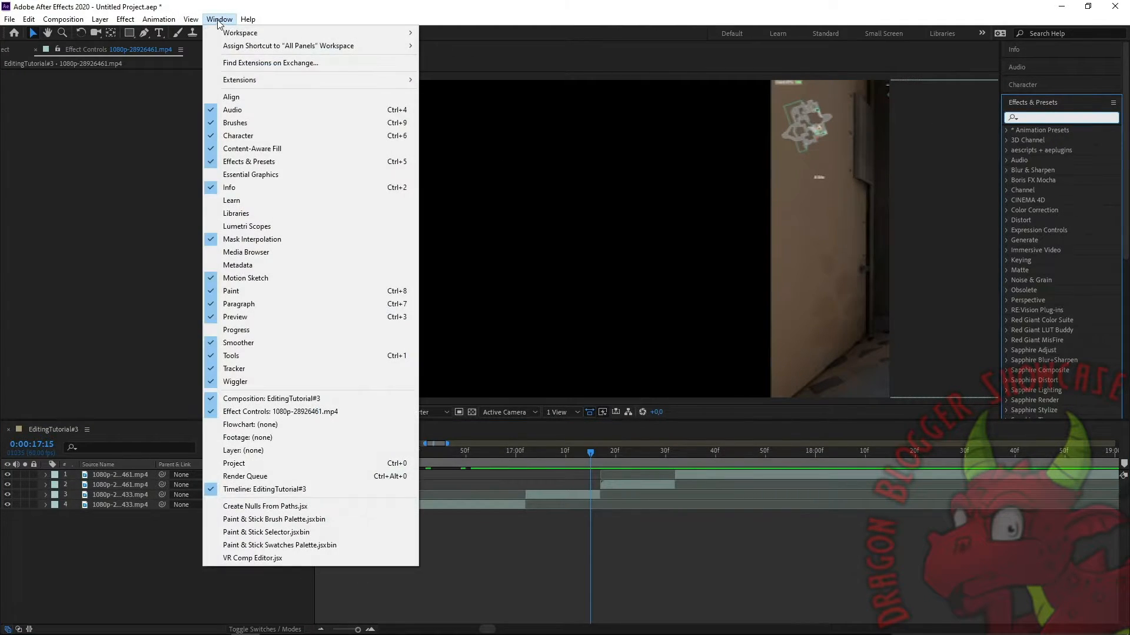
left_click(270, 161)
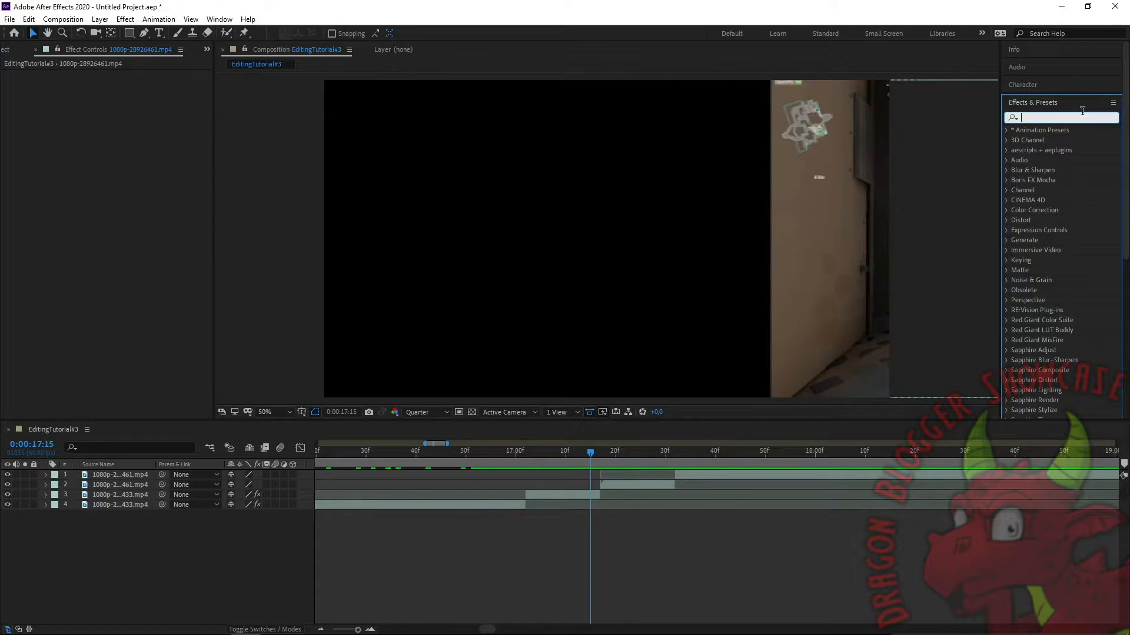
type("m")
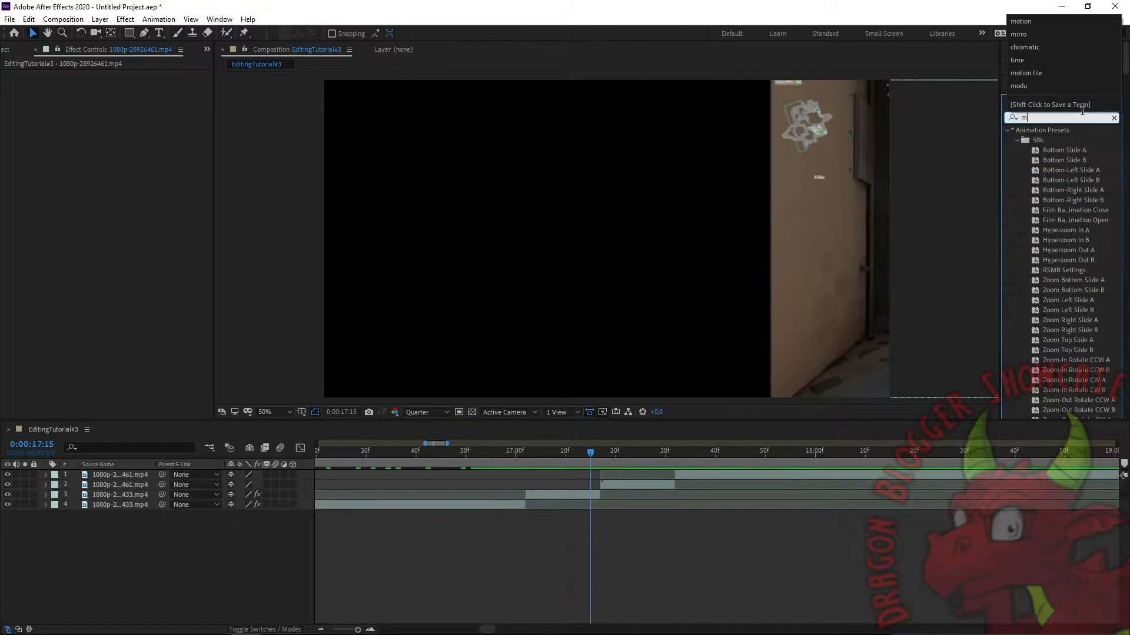
type("otion tile")
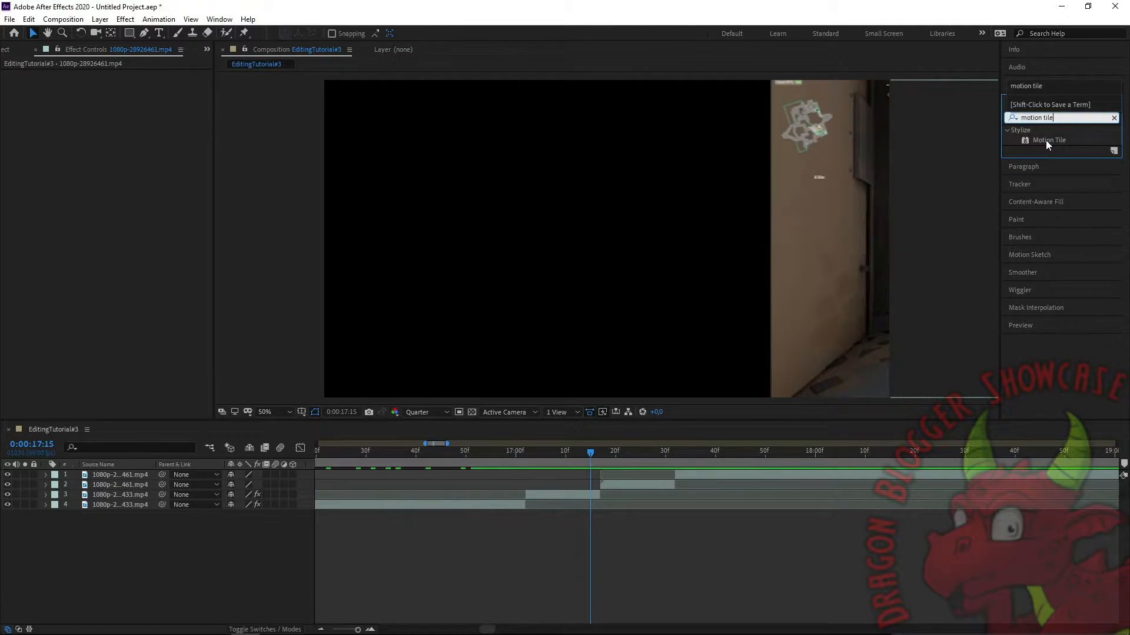
left_click_drag(1046, 140, 580, 493)
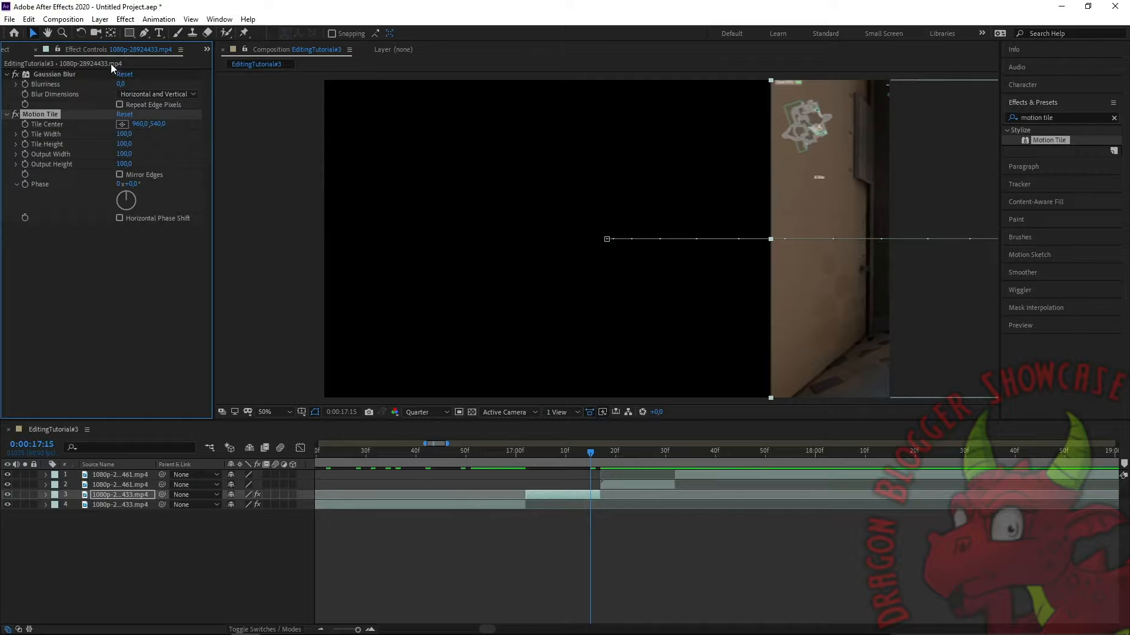
- Remove the Gaussian Blur effect from the first clip's short end piece and keep that layer selected
left_click(70, 73)
key("Delete")
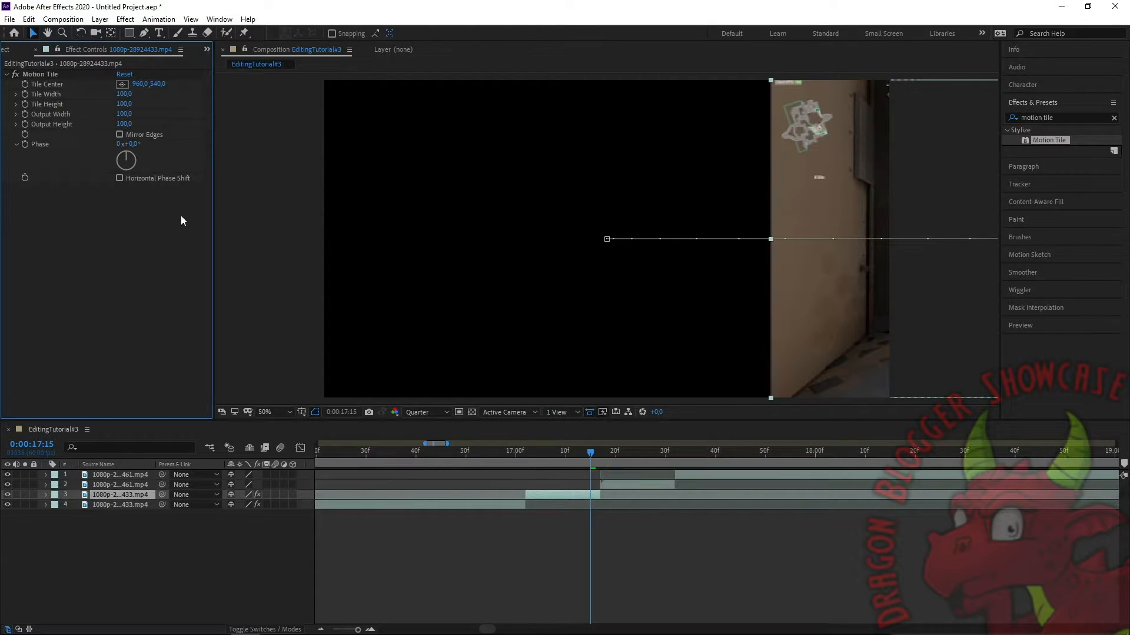
left_click(593, 516)
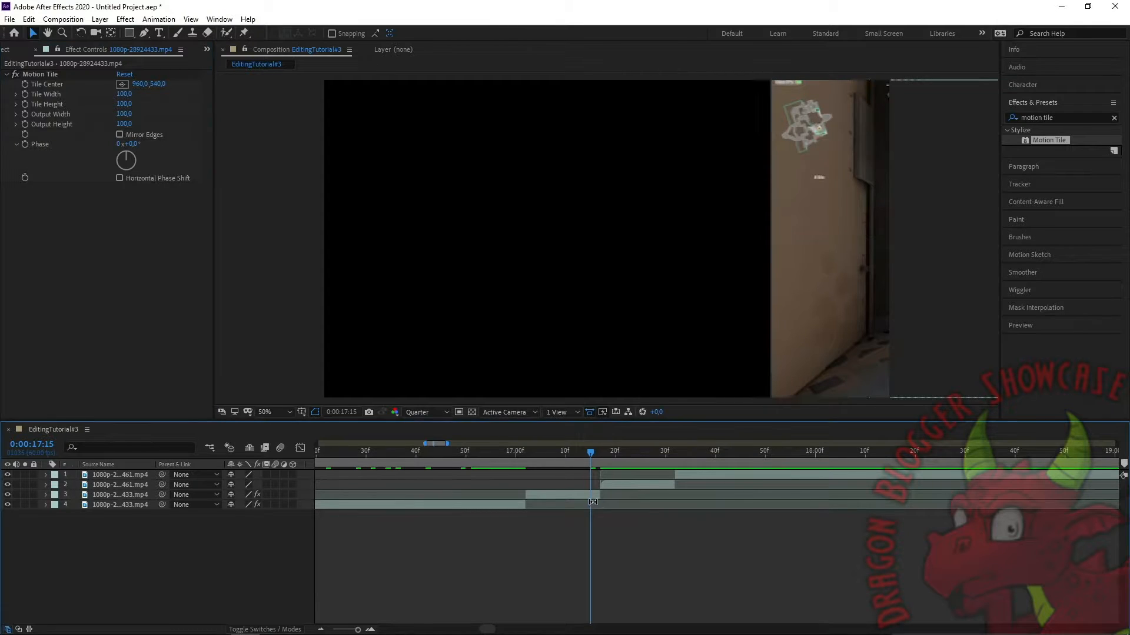
left_click(582, 503)
left_click(576, 494)
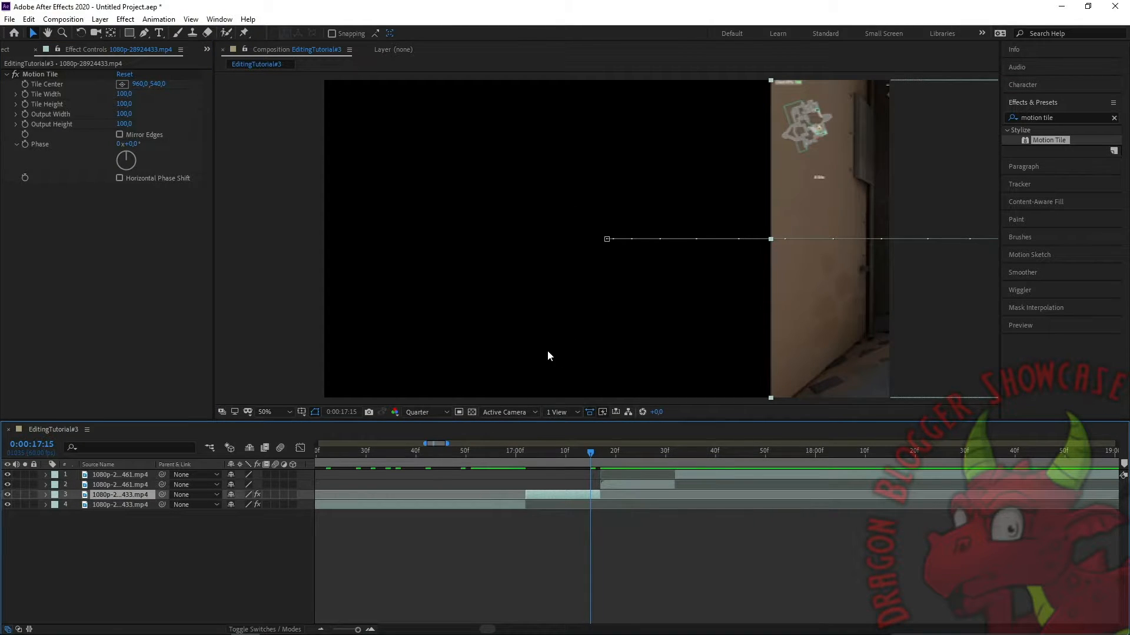
- At 0:00:17:16, set the Motion Tile Output Width to 290 and enable Mirror Edges
mouse_move(598, 458)
left_mouse_down()
mouse_move(528, 478)
mouse_move(596, 478)
left_mouse_up()
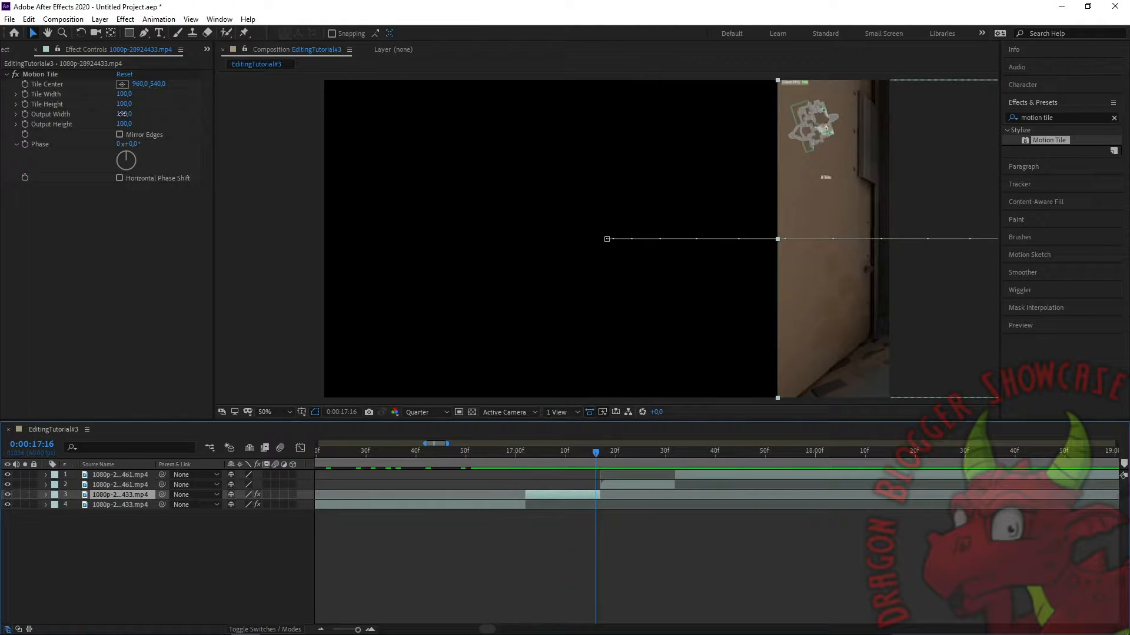
left_click_drag(122, 115, 133, 115)
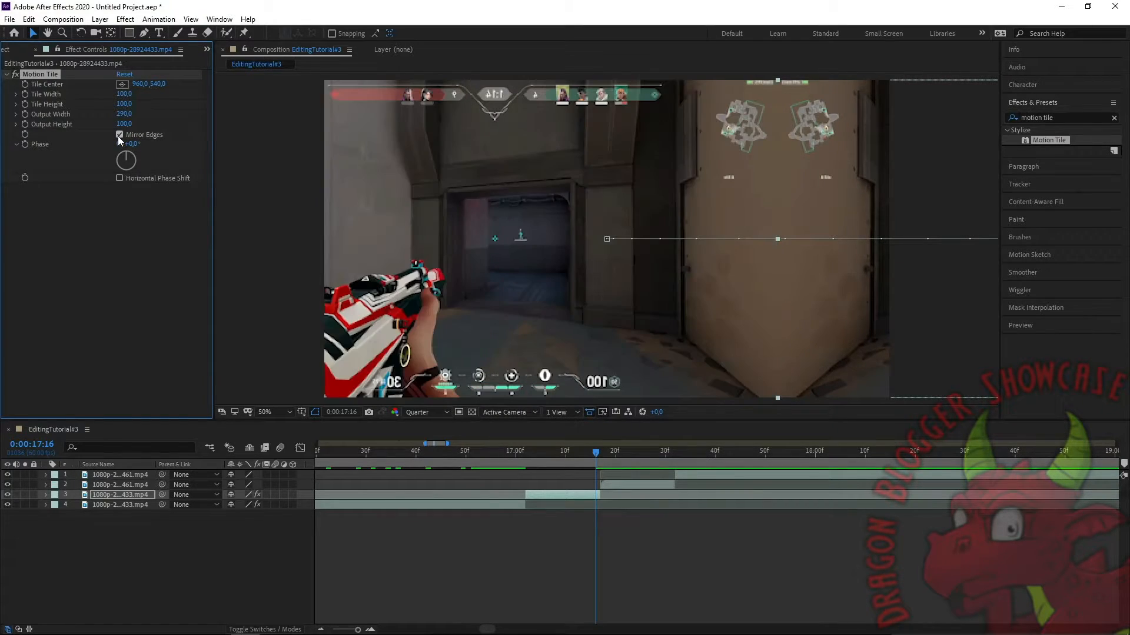
left_click(120, 134)
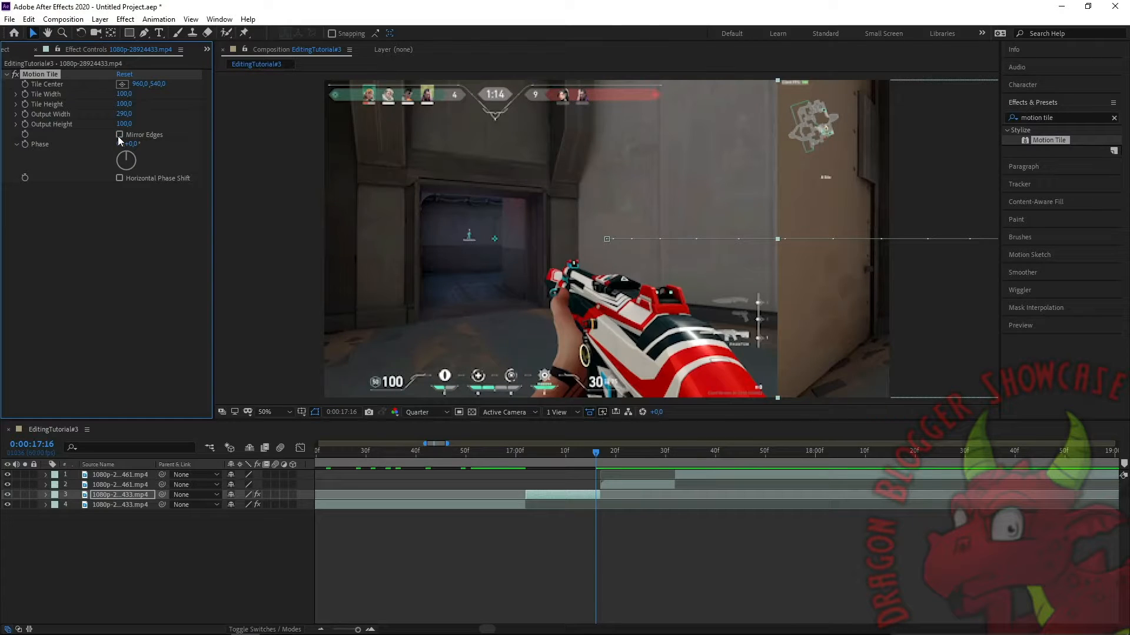
left_click(119, 135)
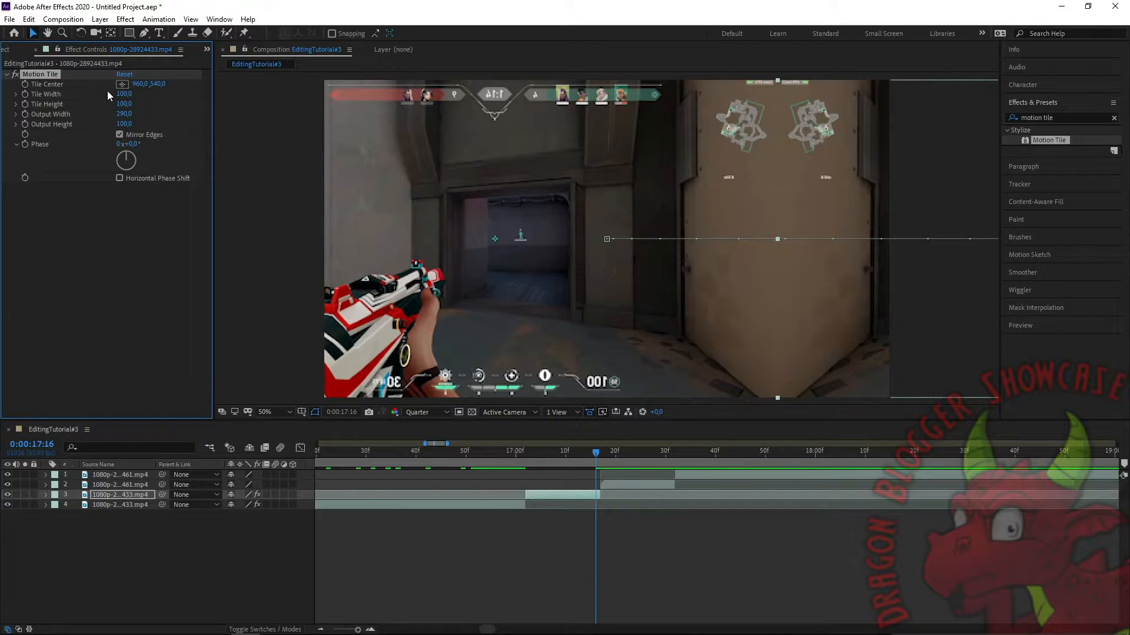
- Paste the same Motion Tile effect onto the second clip's short opening piece
left_click(626, 486)
left_click(612, 459)
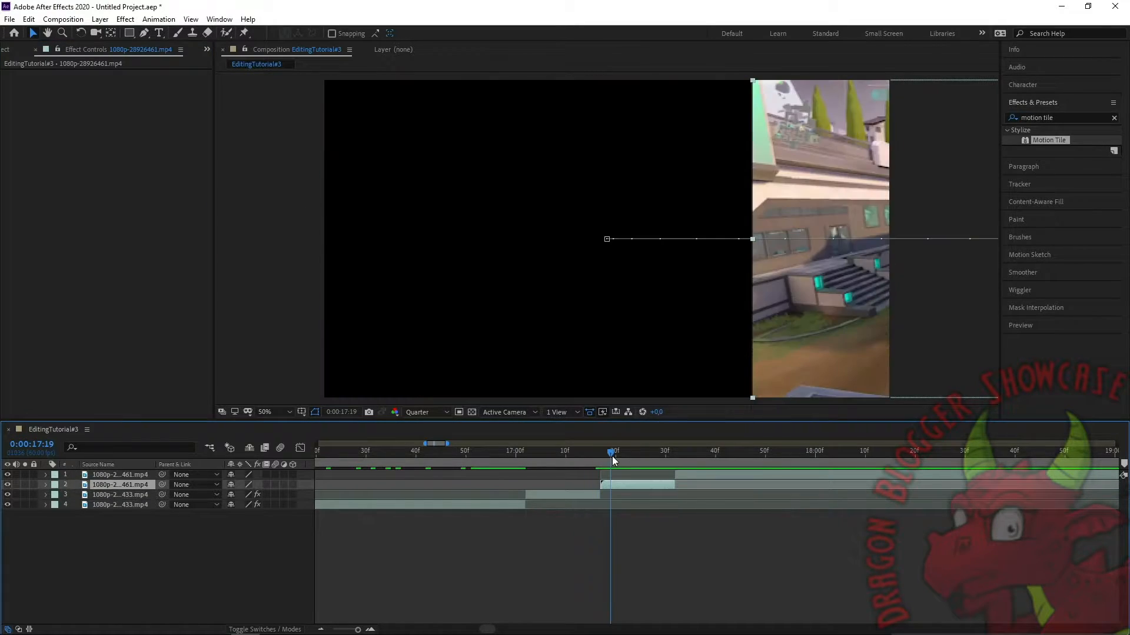
key("ctrl+v")
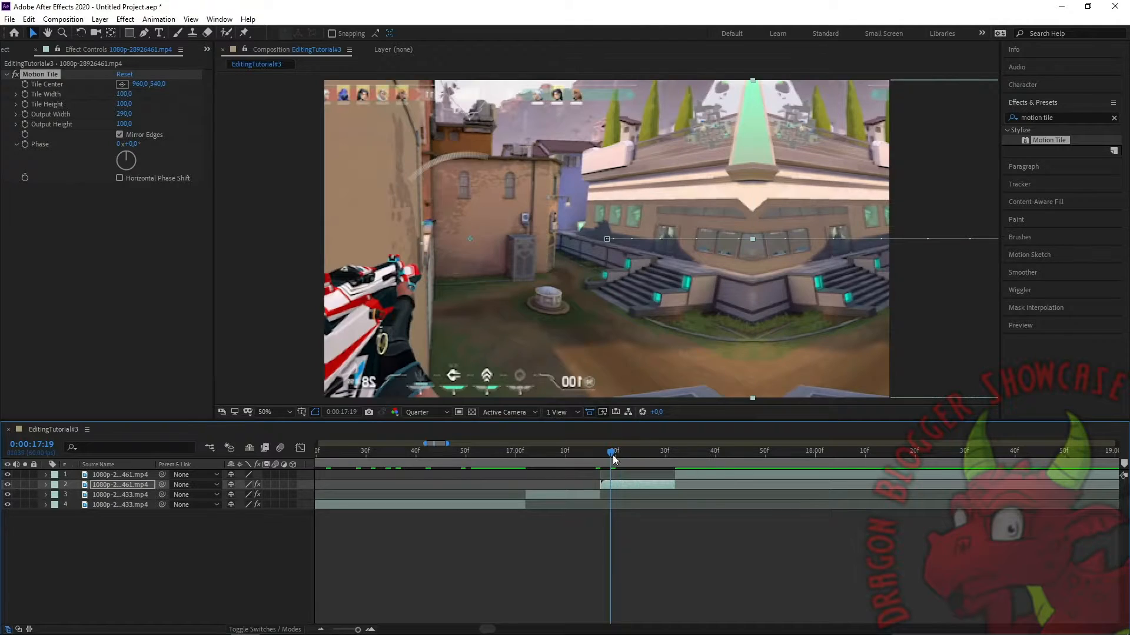
- Preview the mirrored-edge transition from 0:00:16:53
left_click_drag(618, 459, 485, 458)
key("space")
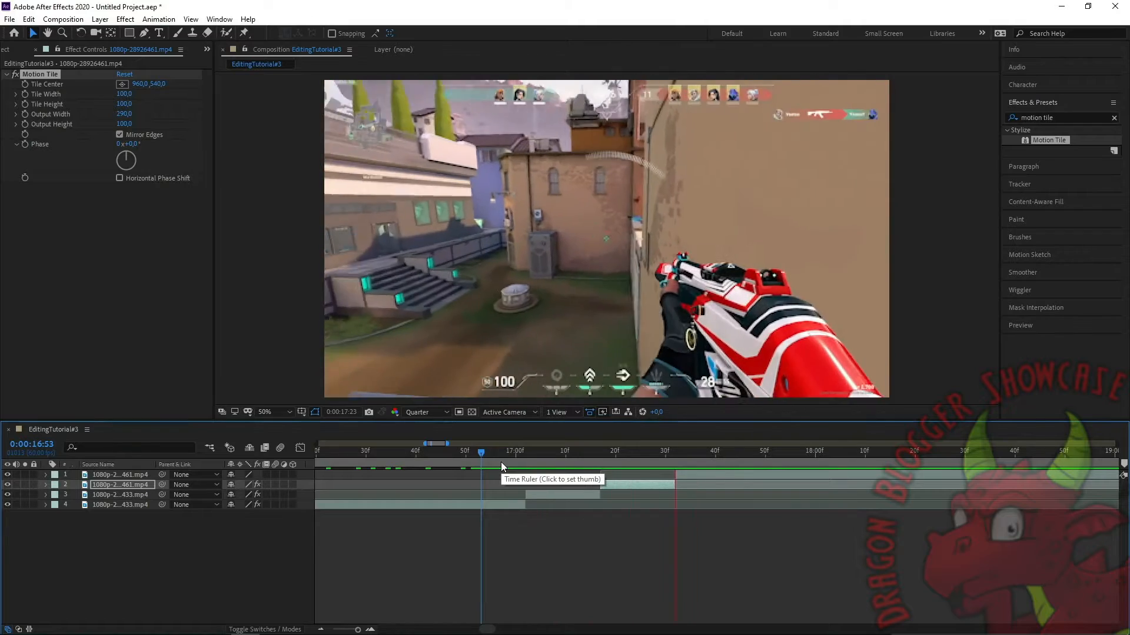
- At 0:00:17:17, inspect the Transform properties and Position keyframes of the first clip's short end piece
left_click_drag(694, 465, 598, 475)
left_click(597, 496)
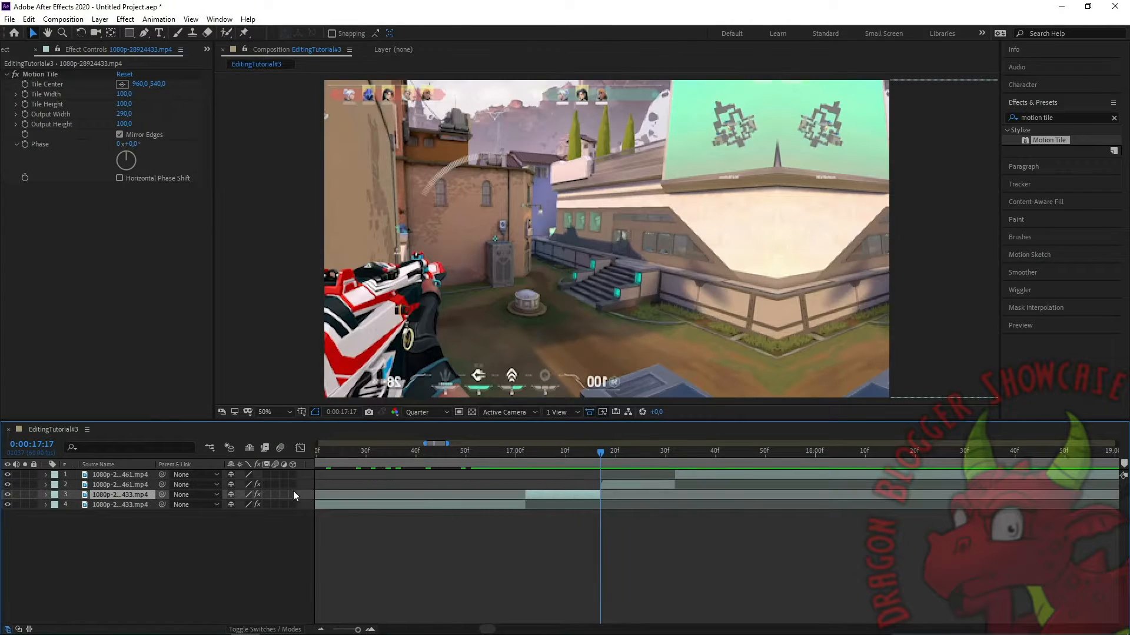
left_click(45, 496)
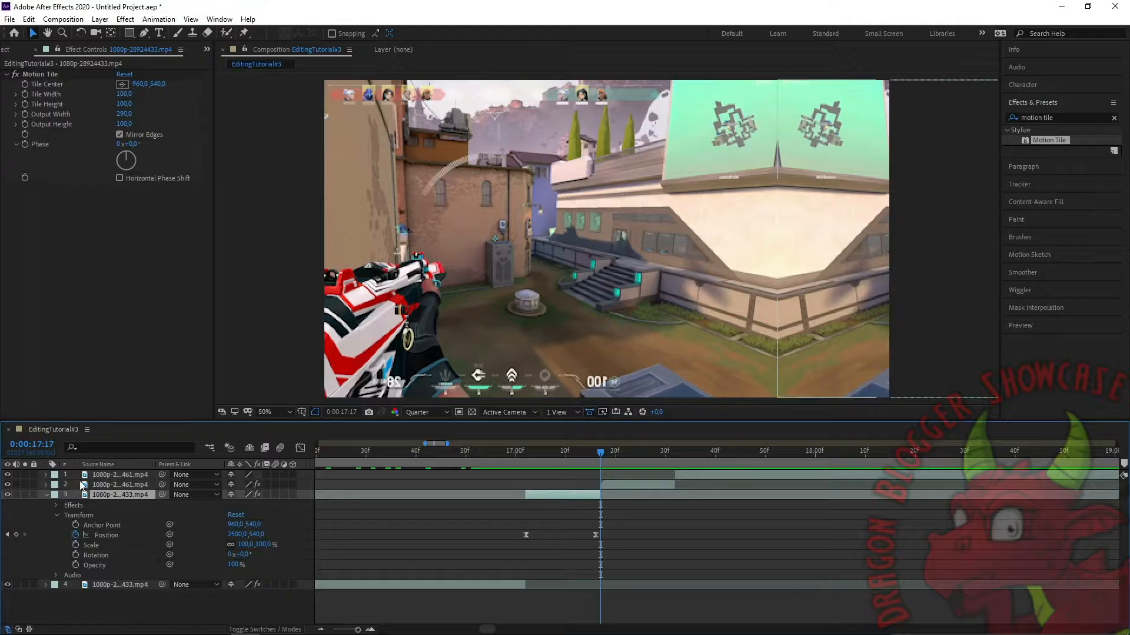
left_click(45, 495)
- Preview the finished sliding transition from 0:00:16:25 and return the current time to 0:00:16:56
left_click_drag(596, 460, 340, 465)
key("space")
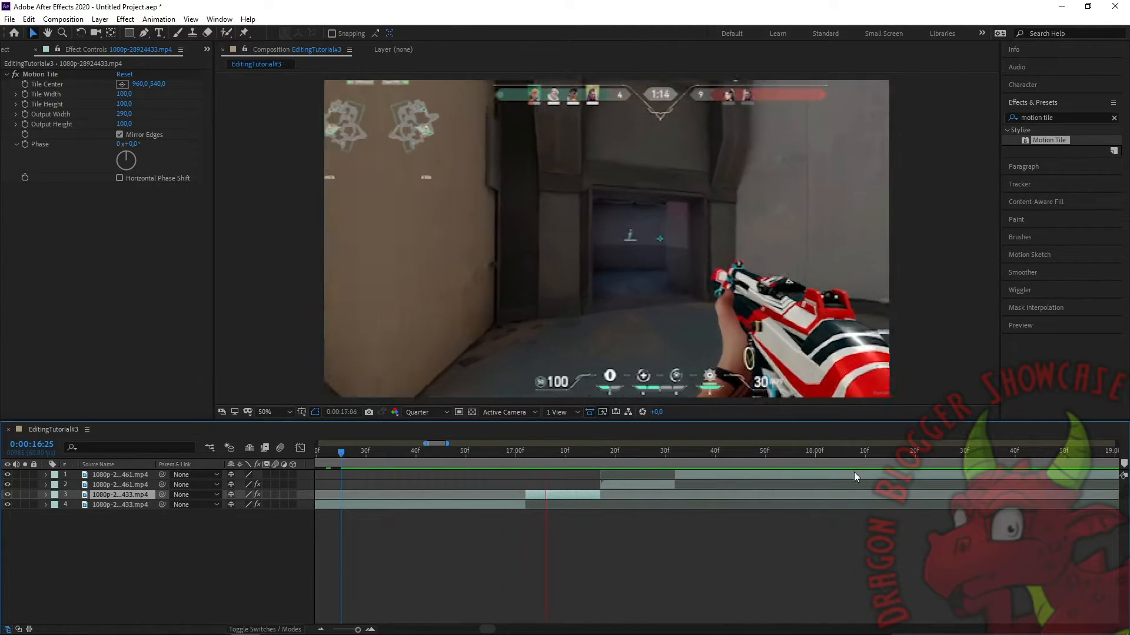
left_click_drag(762, 456, 496, 450)
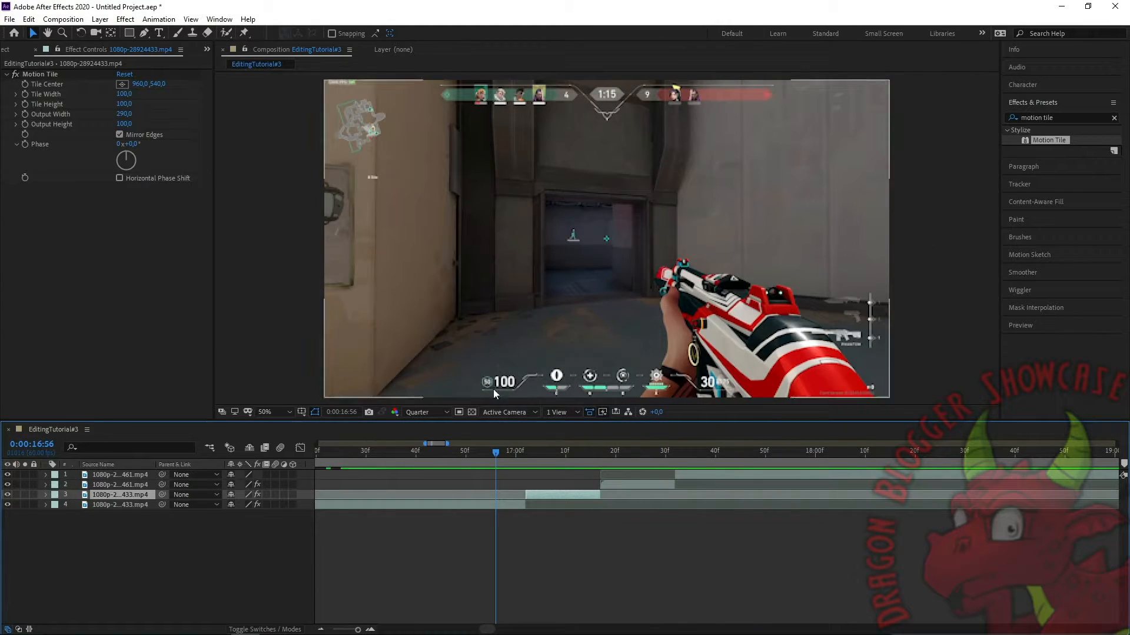
- Undo the Motion Tile effects and the preceding Position edits on the short transition pieces
key("ctrl+z")
key("ctrl+z")
key("ctrl+z")
key("ctrl+z")
key("ctrl+z")
key("ctrl+z")
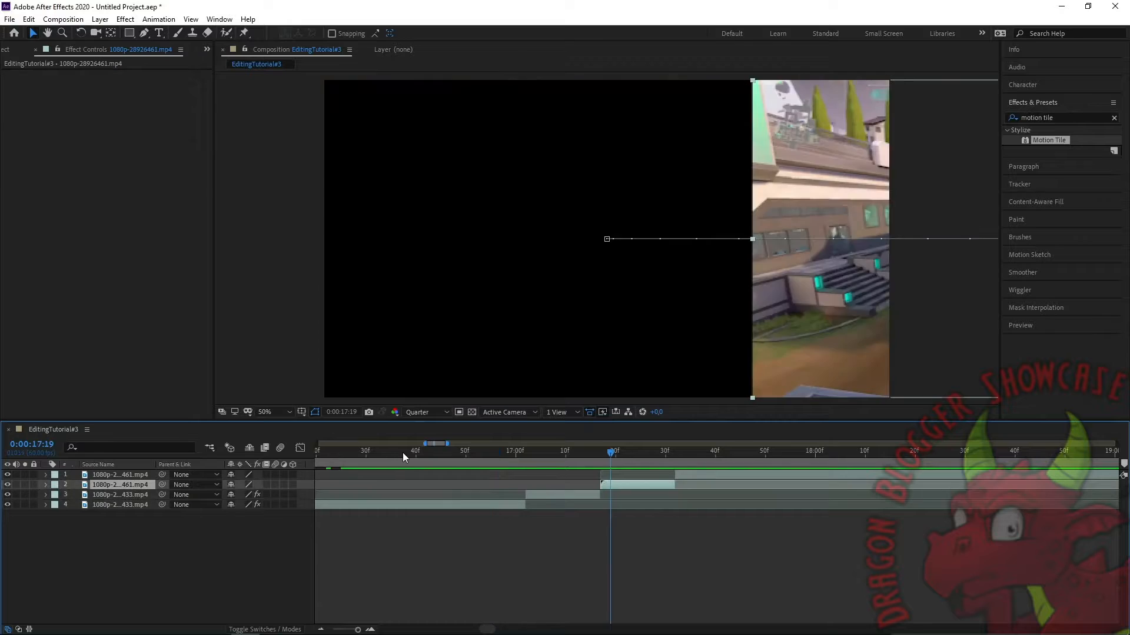
key("ctrl+z")
key("ctrl+z")
key("ctrl+z")
key("ctrl+z")
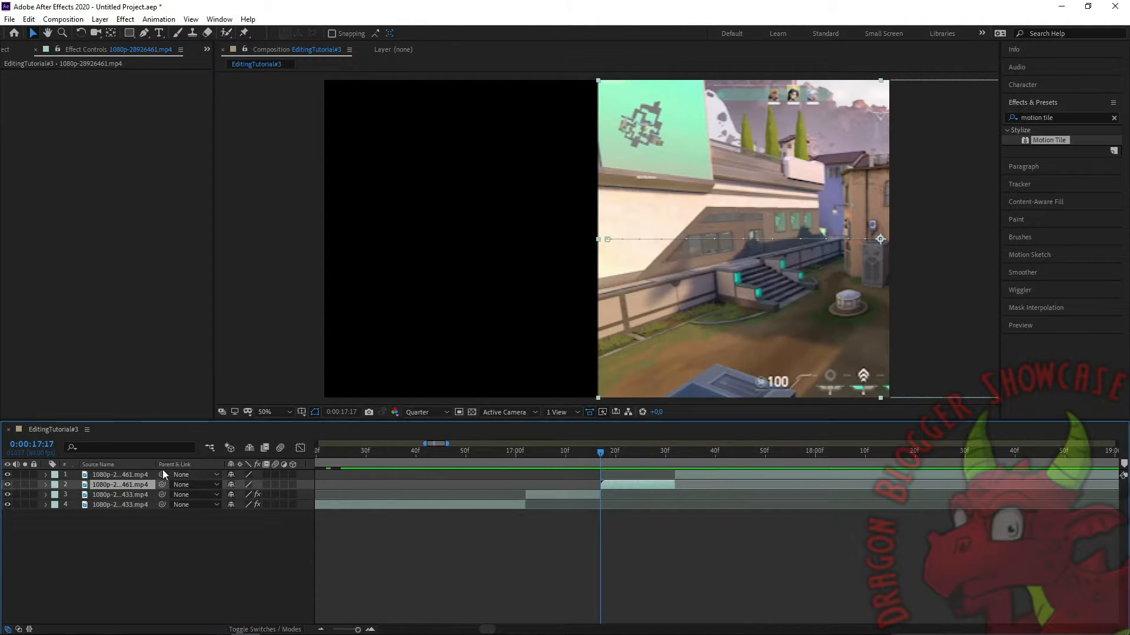
key("ctrl+z")
- Undo the remaining transition edits until both gameplay clips are single unsplit layers
key("space")
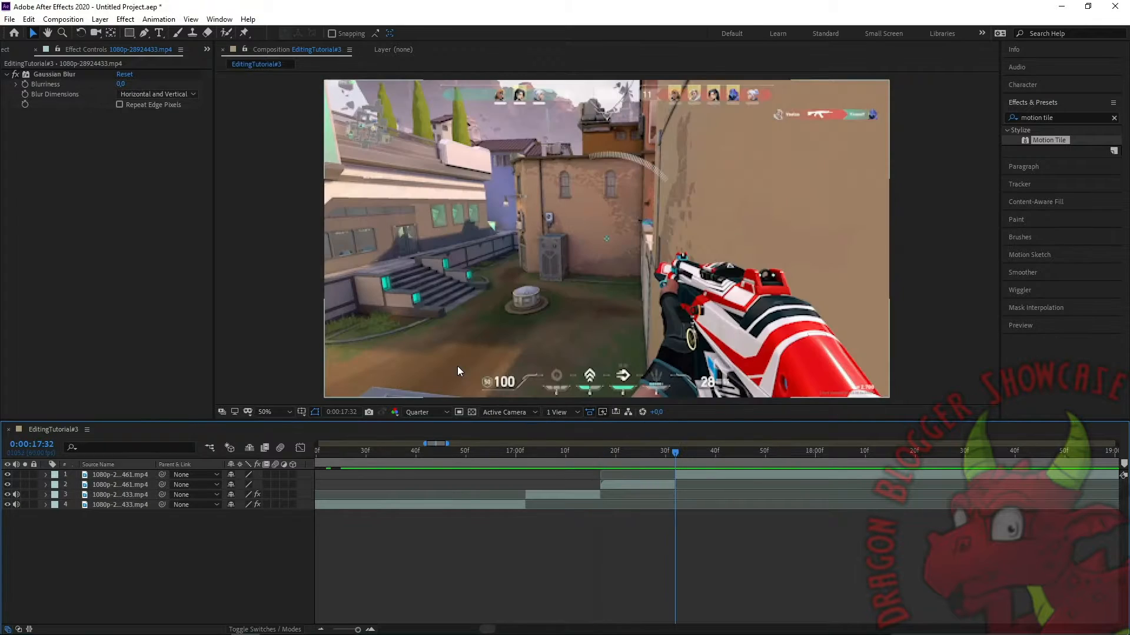
left_click_drag(673, 453, 571, 463)
key("ctrl+z")
key("ctrl+z")
key("ctrl+z")
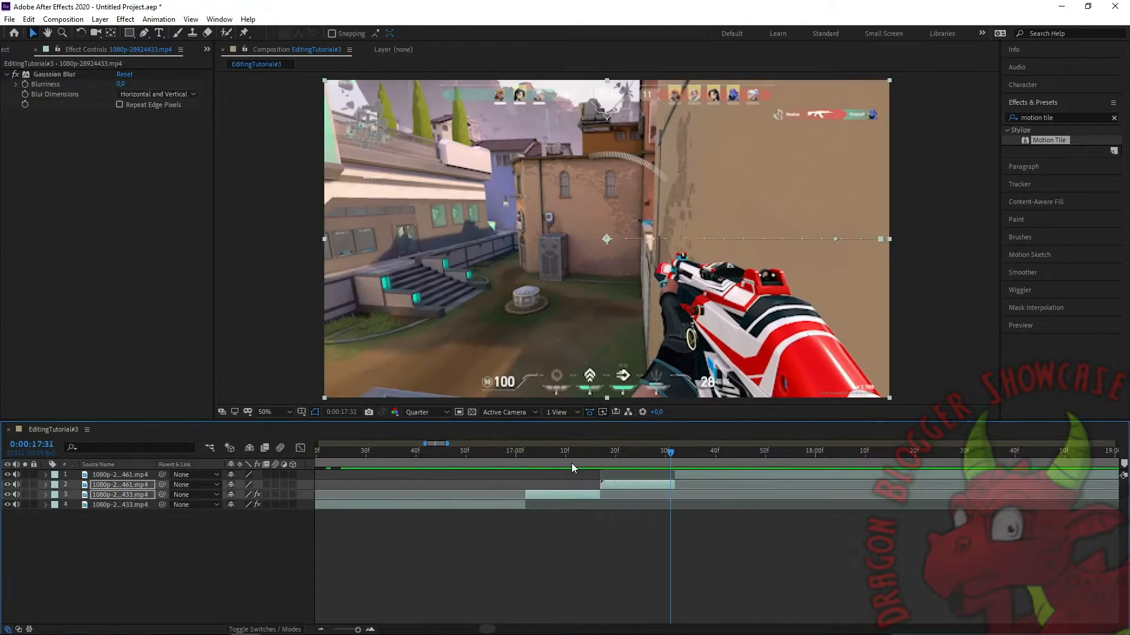
key("ctrl+z")
key("ctrl+z")
key("ctrl+z")
key("ctrl+z")
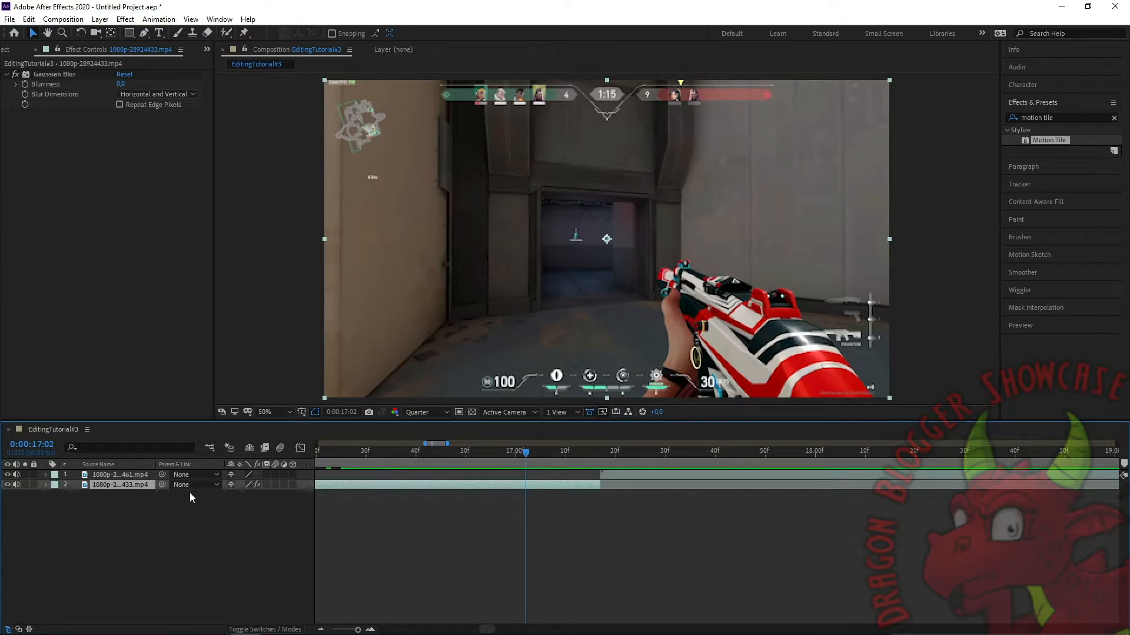
- Move the current time to 0:00:02:40 in the first clip and search the effects for Gaussian Blur
left_click_drag(535, 450, 1068, 478)
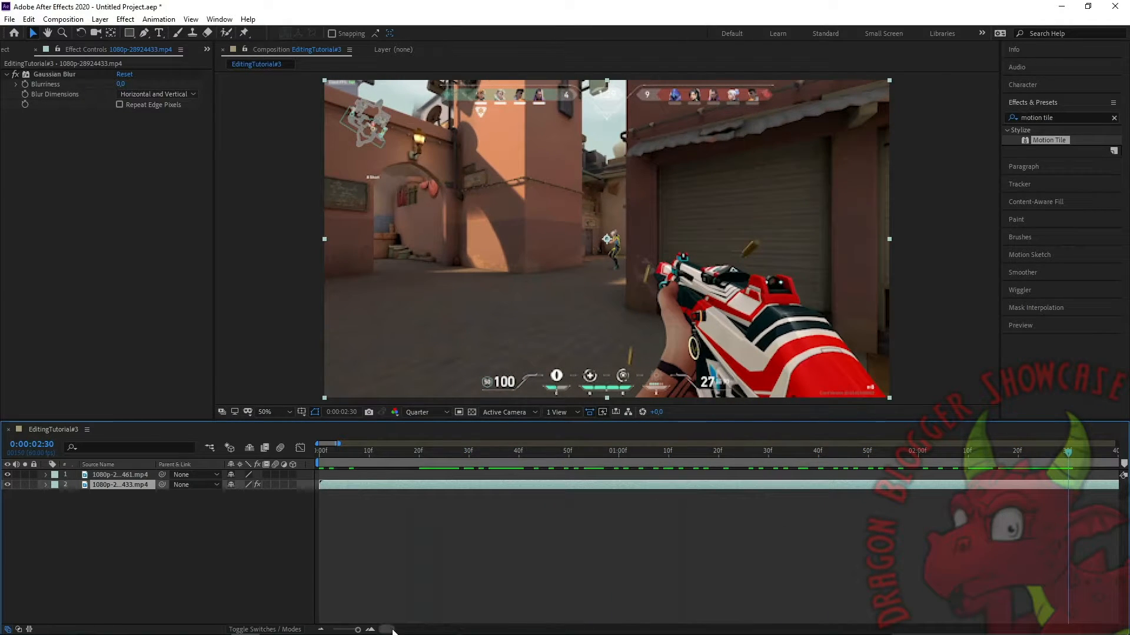
left_click_drag(338, 444, 425, 456)
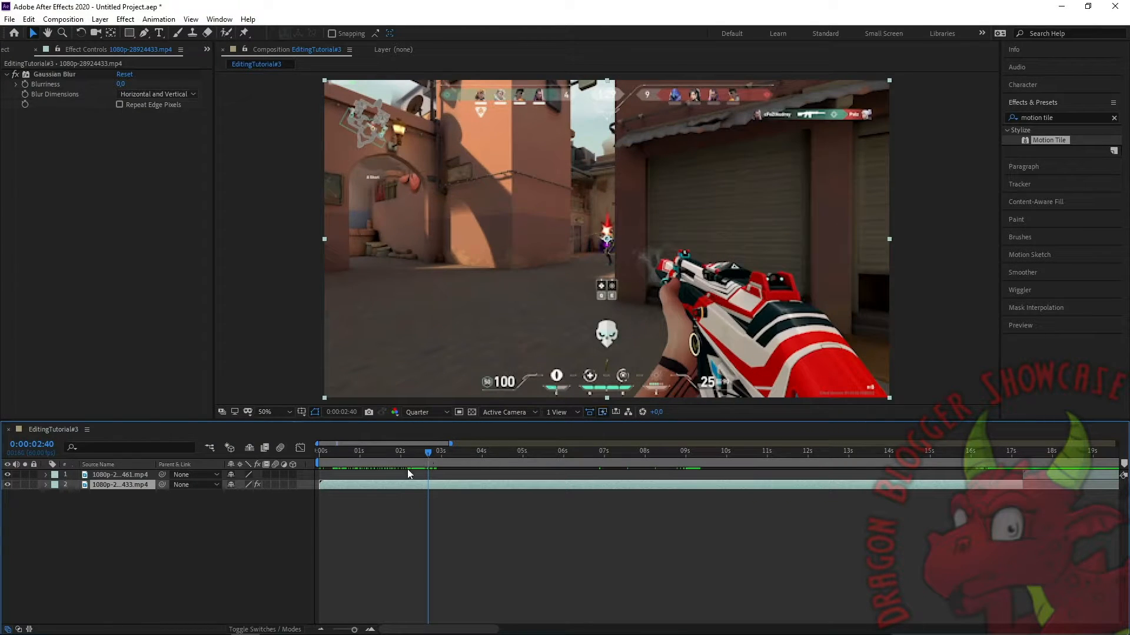
left_click(1062, 117)
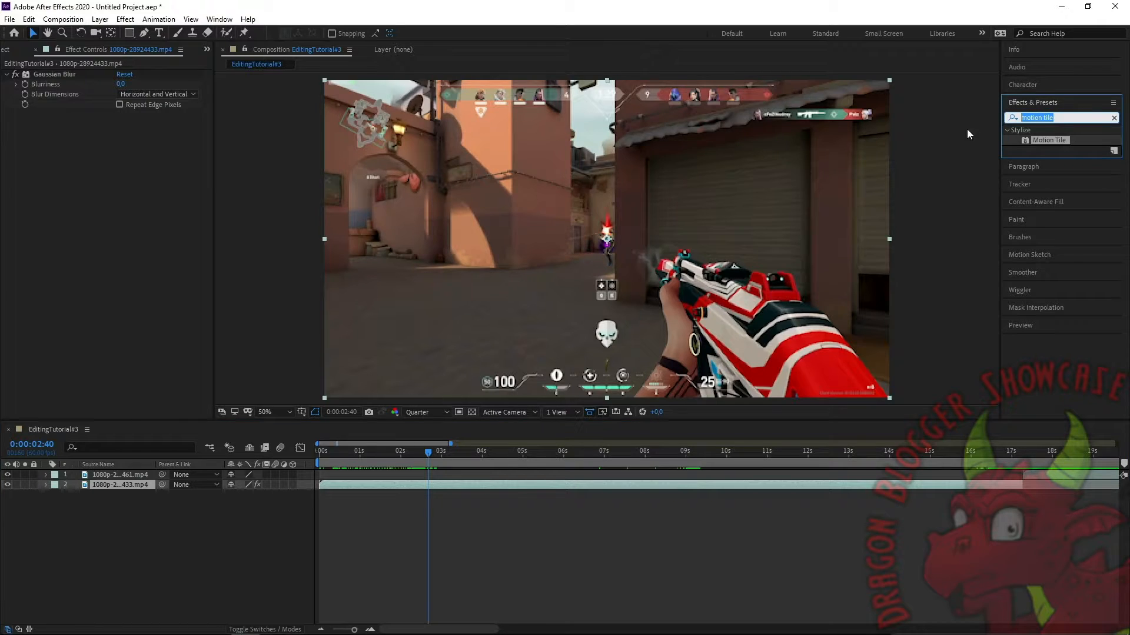
type("gaug")
key("BackSpace")
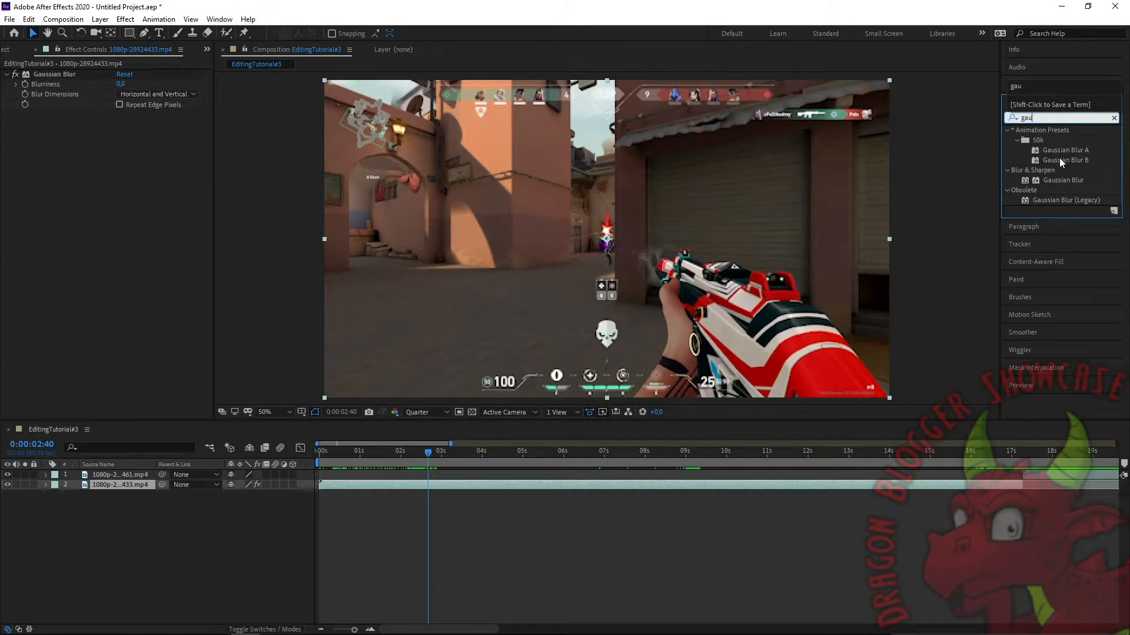
left_click(1040, 180)
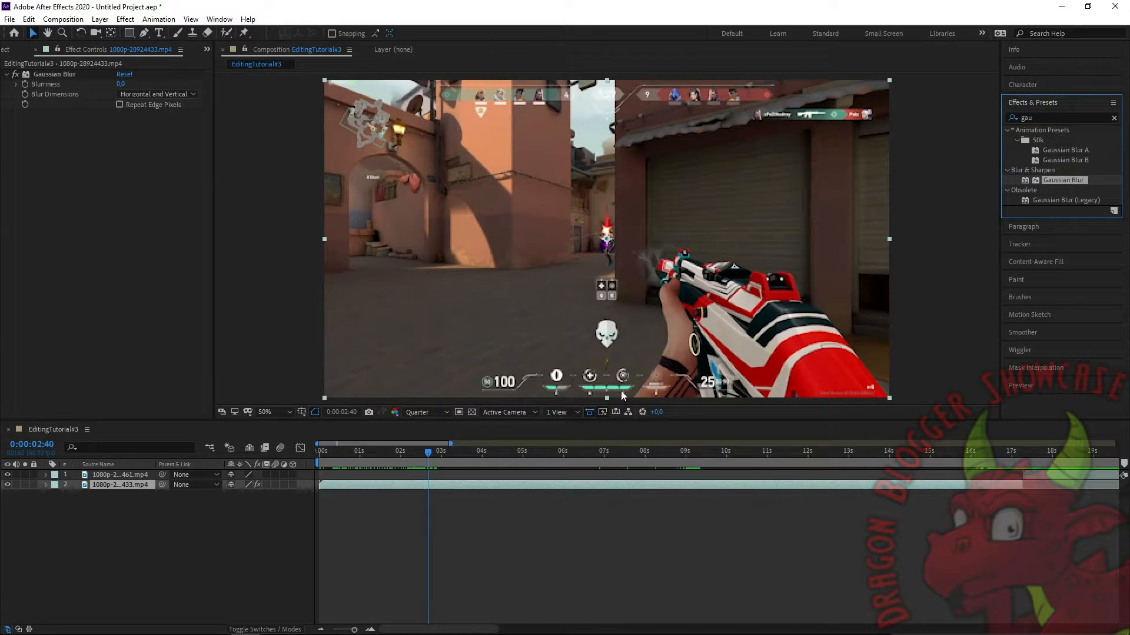
- Split the first clip at 0:00:02:40 and at 0:00:02:55 to isolate a short piece
left_click(426, 483)
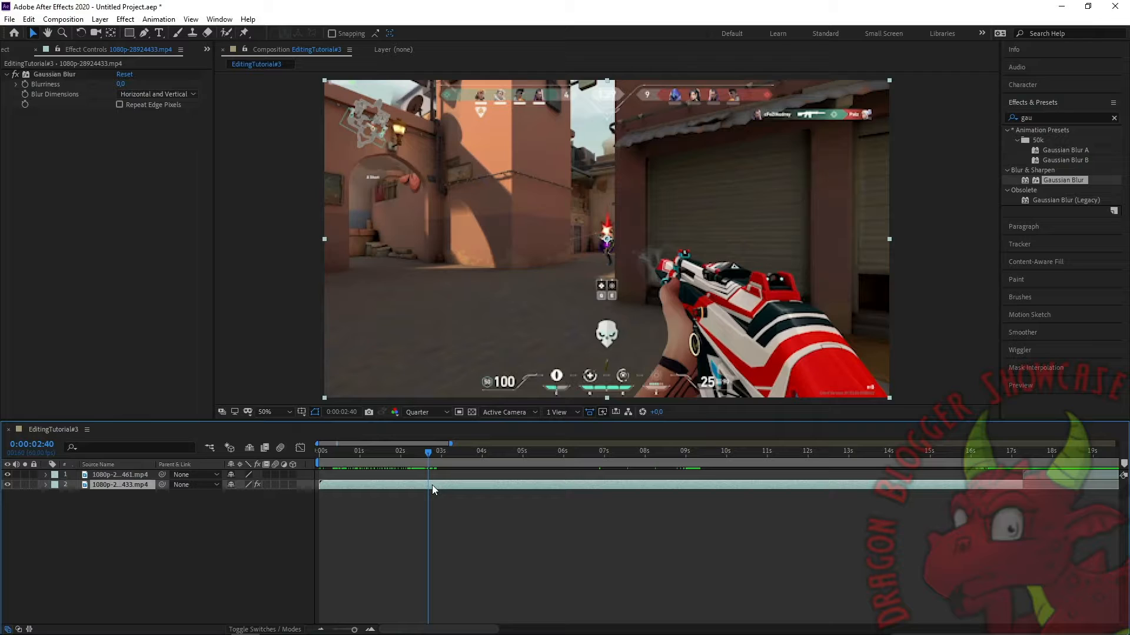
key("ctrl+shift+d")
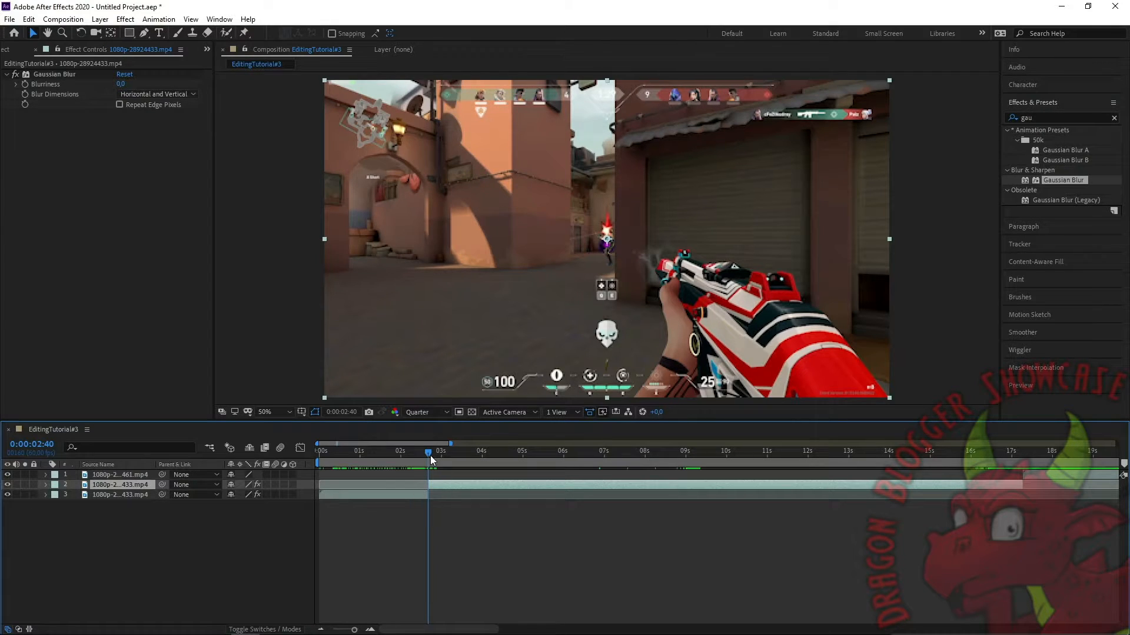
mouse_move(426, 454)
left_mouse_down()
mouse_move(437, 461)
mouse_move(425, 464)
left_mouse_up()
key("Page_Down")
key("Page_Down")
key("Page_Down")
key("Page_Down")
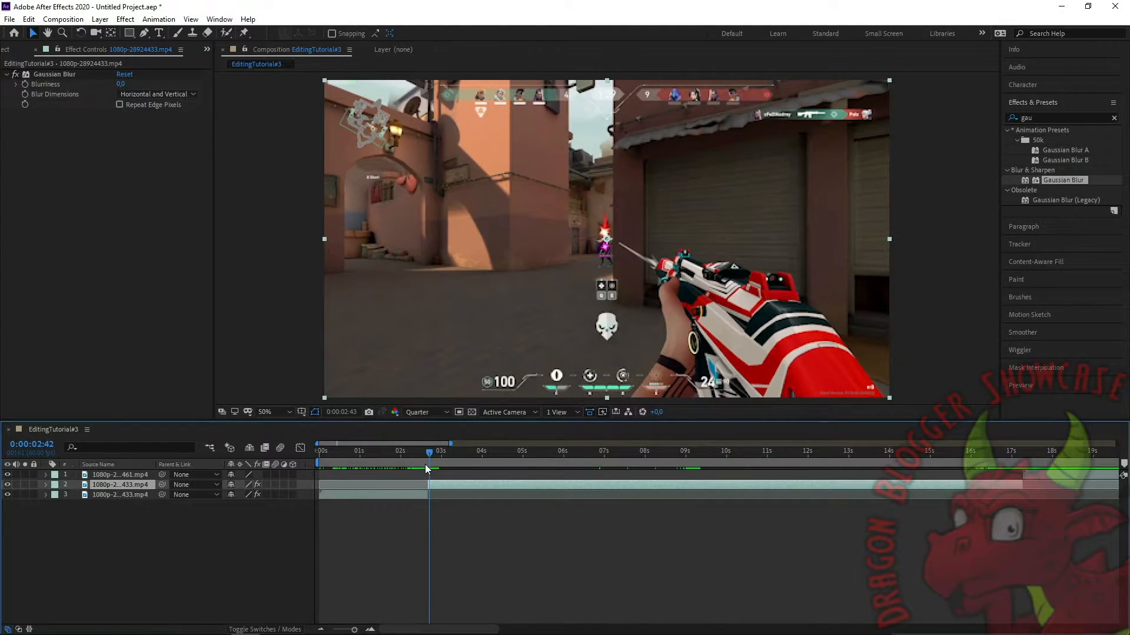
key("Page_Down")
key("Page_Down")
key("Page_Down")
key("Page_Down")
key("Page_Down")
key("Page_Down")
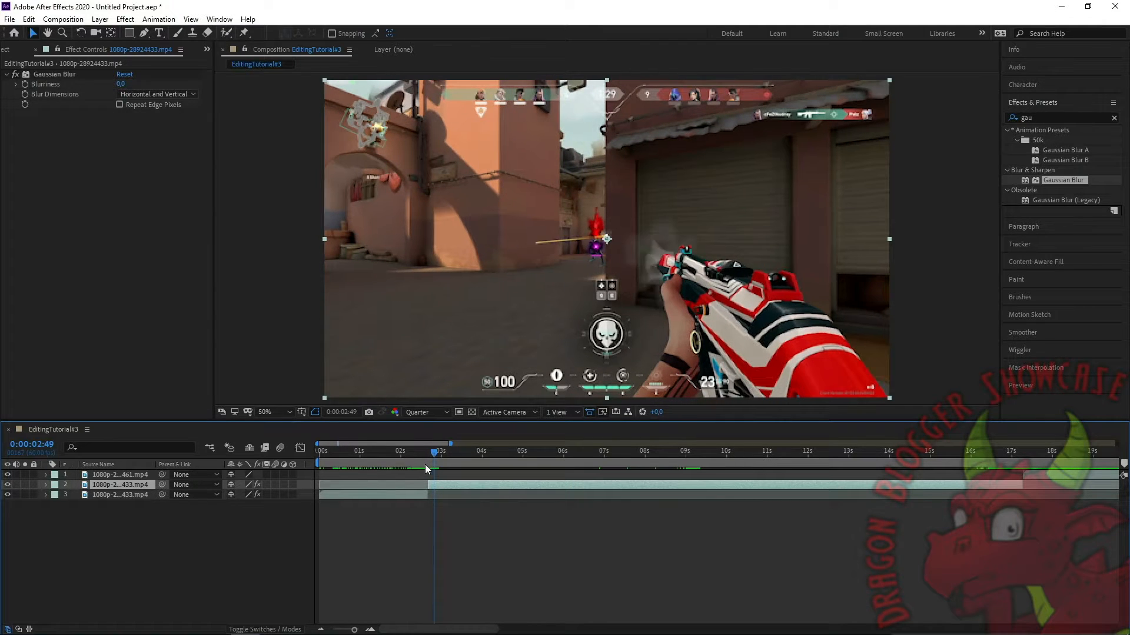
key("Page_Down")
key("Page_Down")
key("Page_Down")
key("Page_Down")
key("Page_Down")
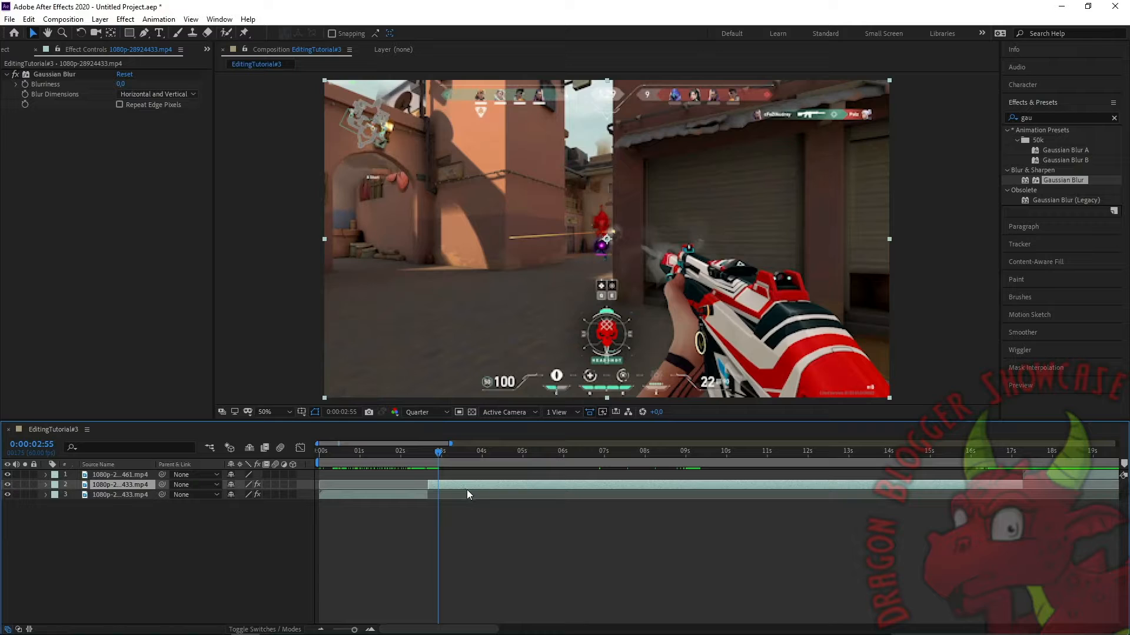
key("ctrl+shift+d")
left_click_drag(1062, 180, 433, 492)
left_click_drag(439, 452, 429, 456)
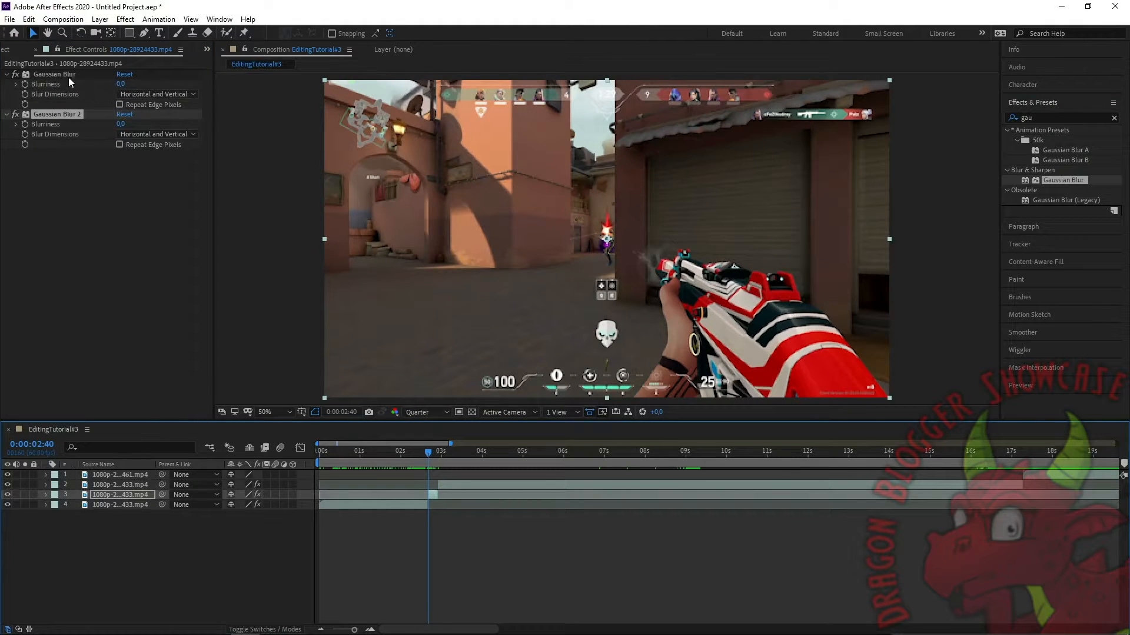
key("Delete")
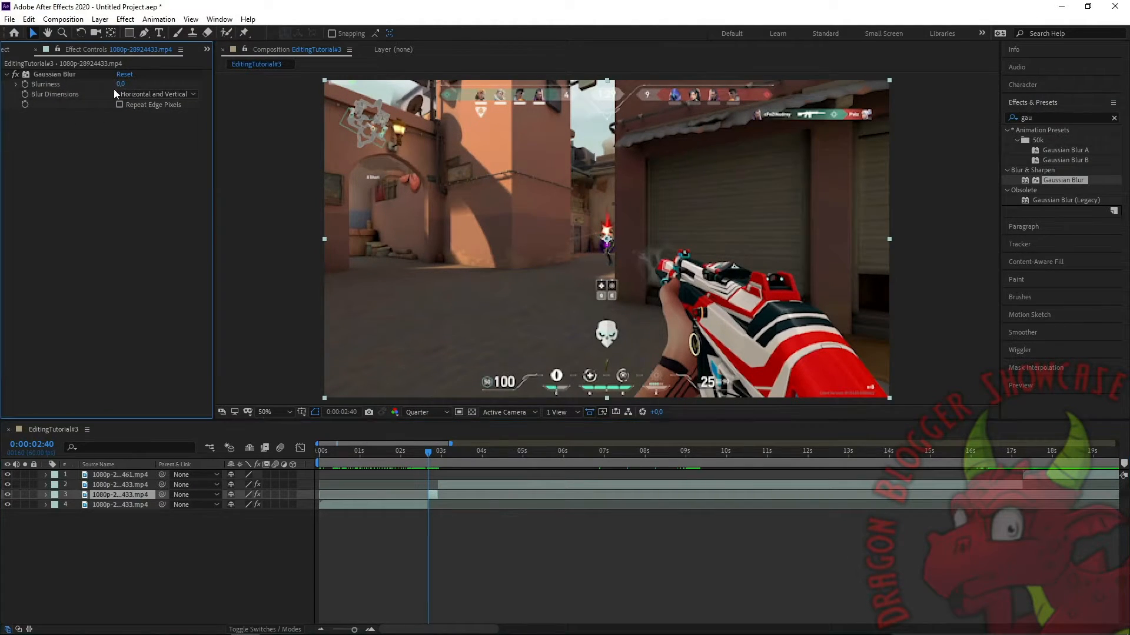
- Set the short piece's Gaussian Blur Blurriness to 31.3, with the preview resolution at Full
left_click_drag(121, 87, 159, 90)
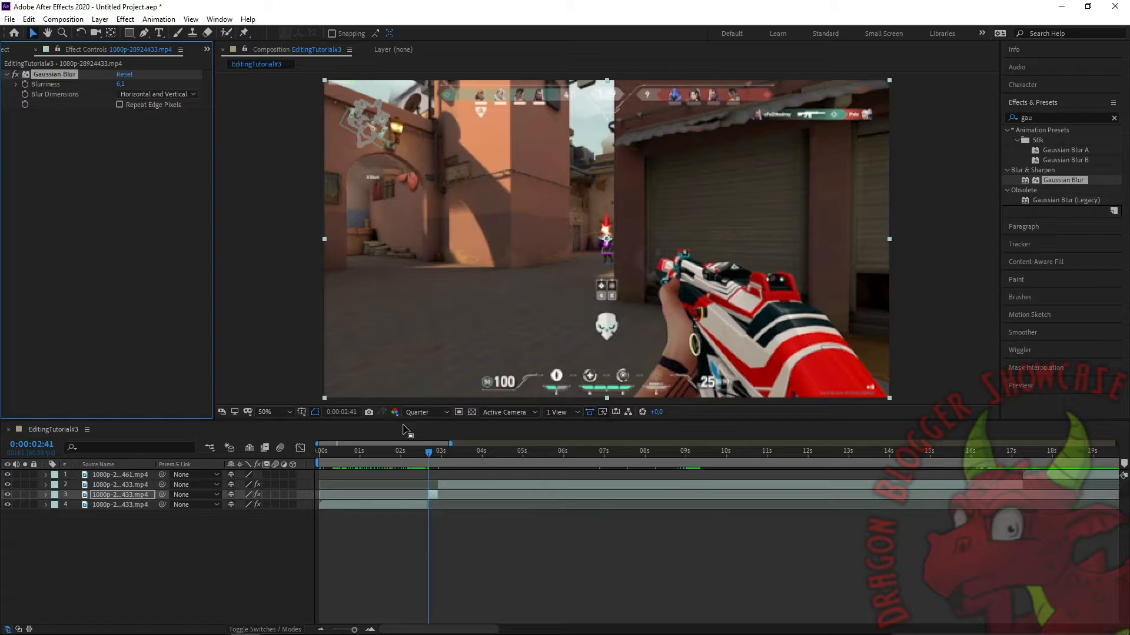
left_click(425, 412)
left_click(418, 440)
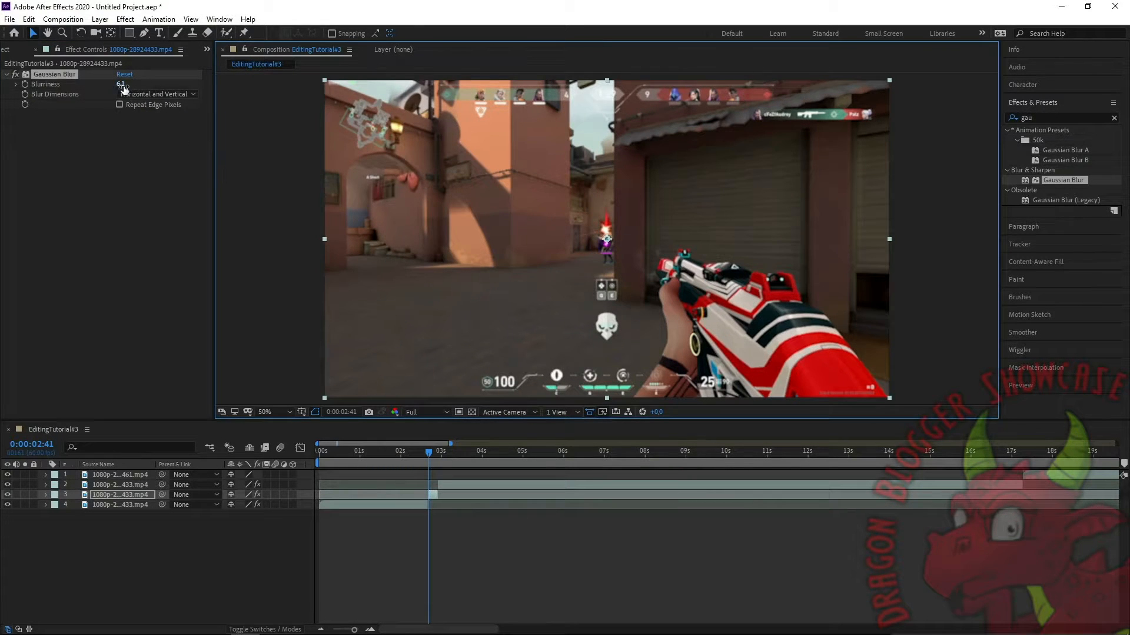
left_click_drag(123, 88, 282, 100)
- Preview the blurred short piece at Full resolution from 0:00:02:20 and examine its blurred frame at 0:00:02:41
left_click_drag(428, 453, 414, 455)
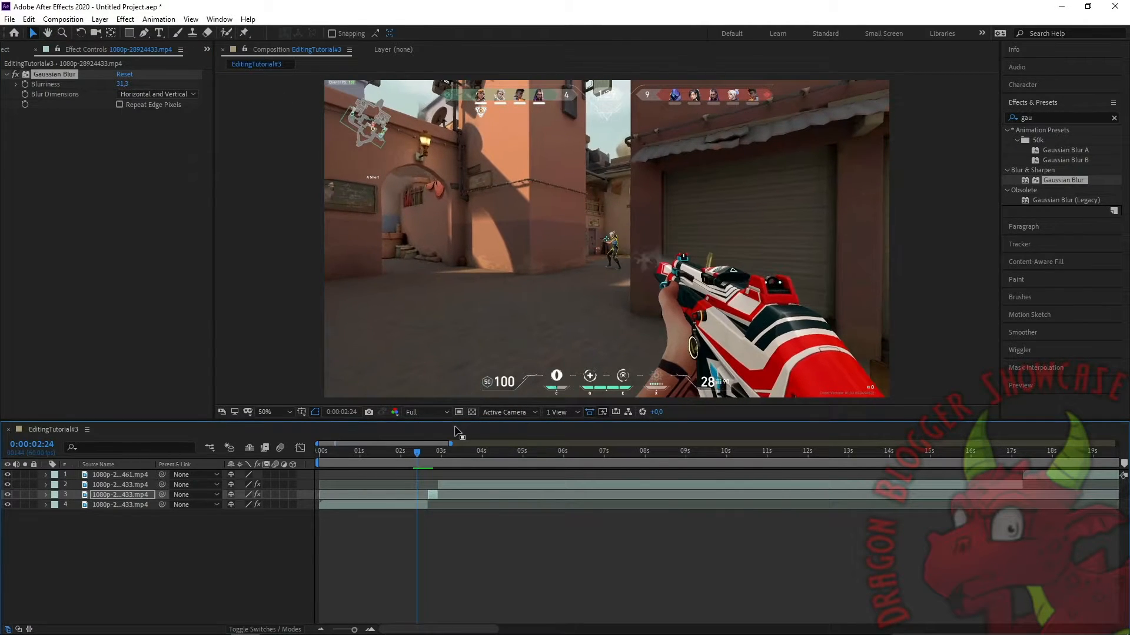
left_click(436, 412)
left_click(429, 477)
left_click(414, 451)
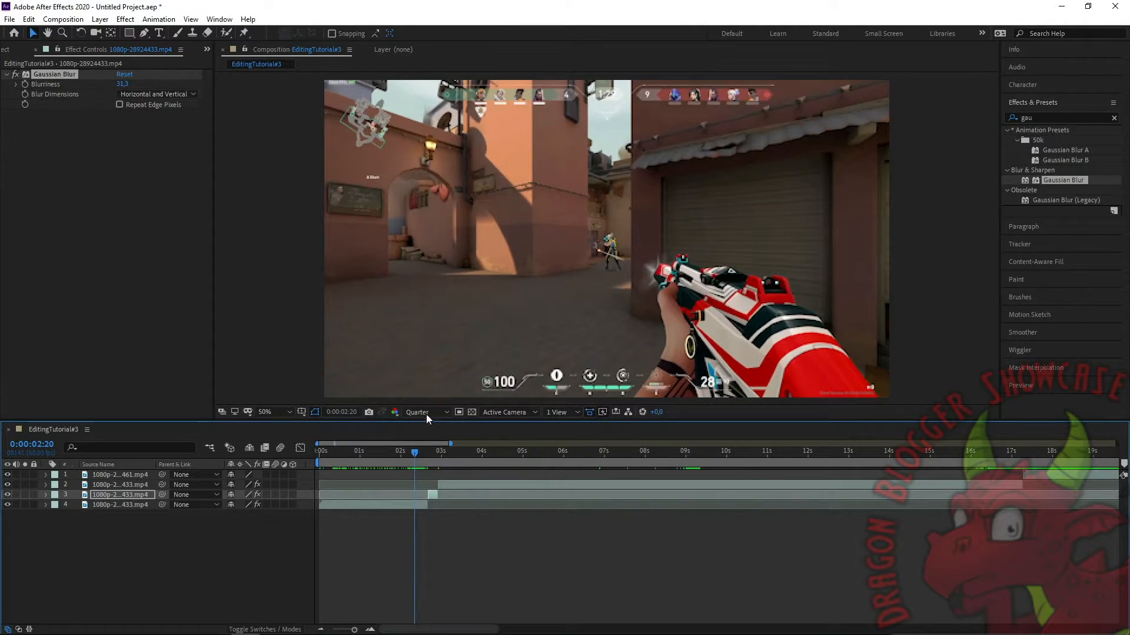
left_click(426, 414)
left_click(425, 447)
key("space")
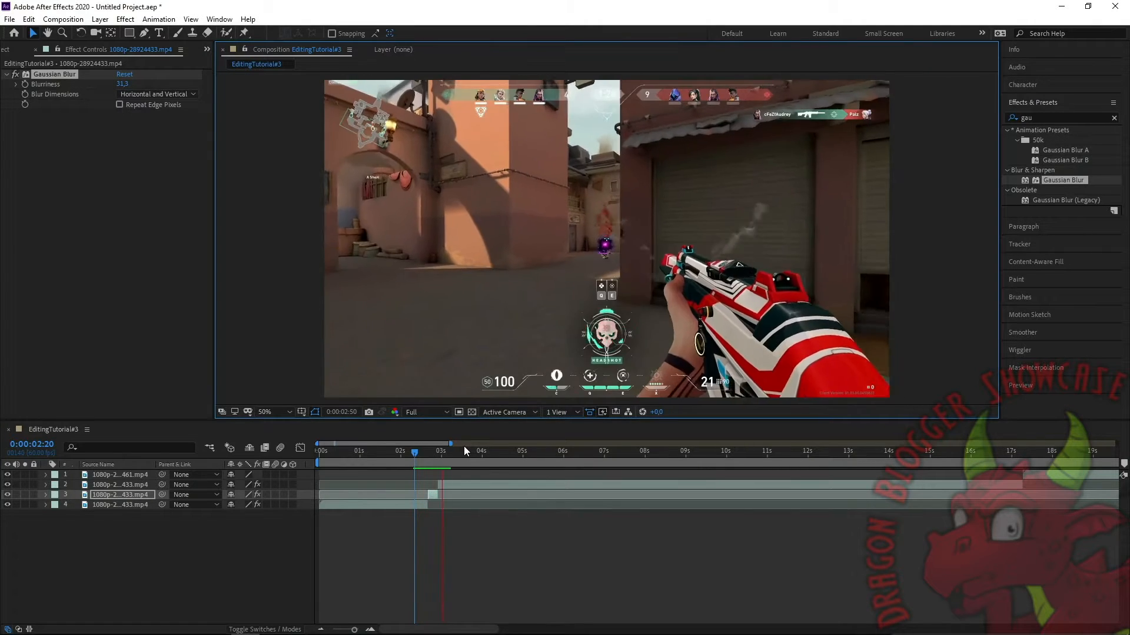
left_click(394, 457)
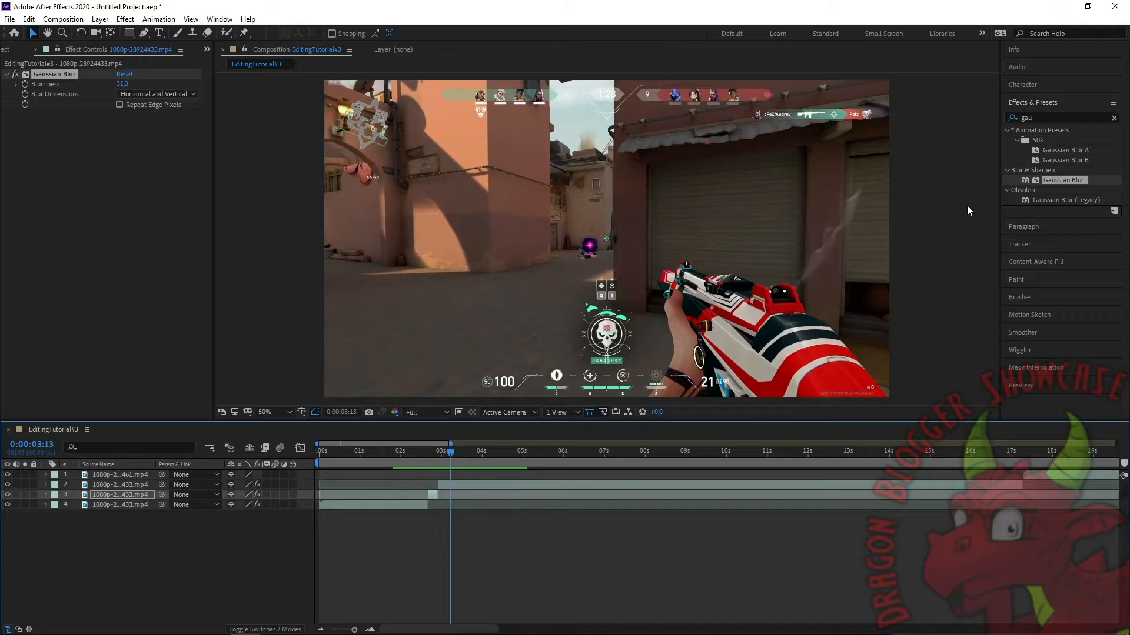
left_click(430, 452)
key("Page_Up")
key("Page_Up")
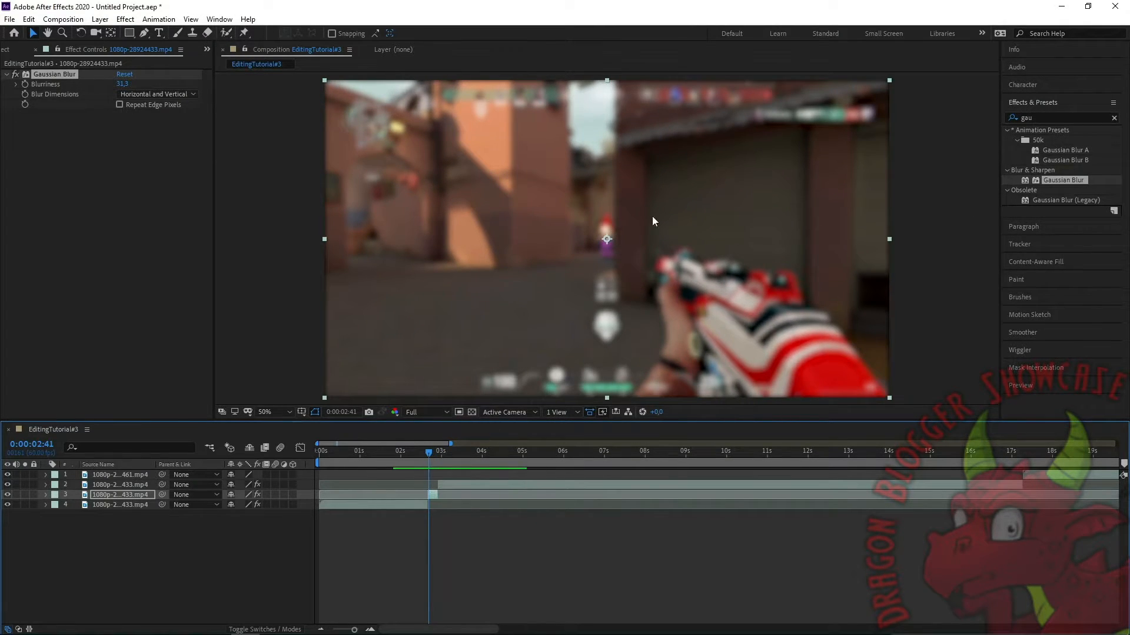
- At 0:00:02:40, delete the Gaussian Blur effect from the short split piece
left_click(427, 452)
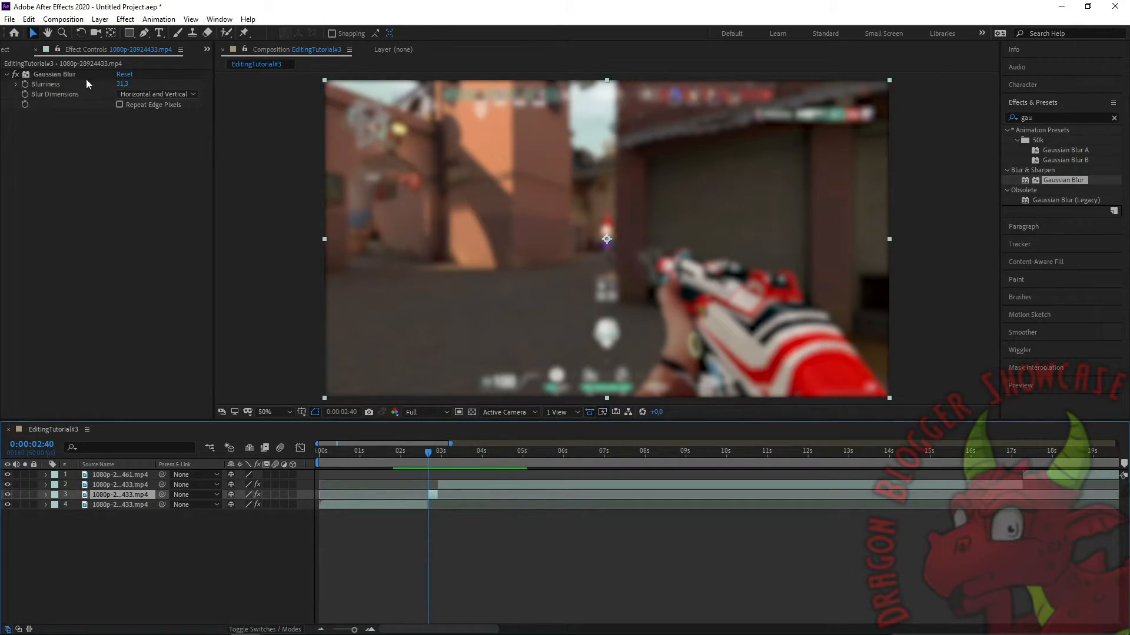
left_click(68, 75)
key("Delete")
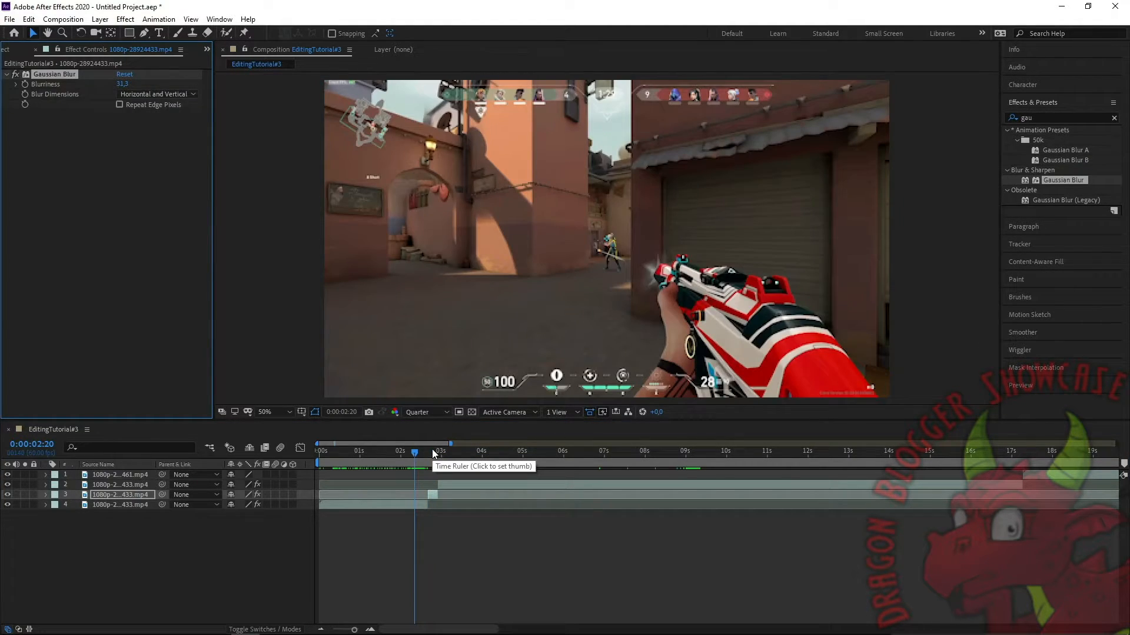
left_click(429, 451)
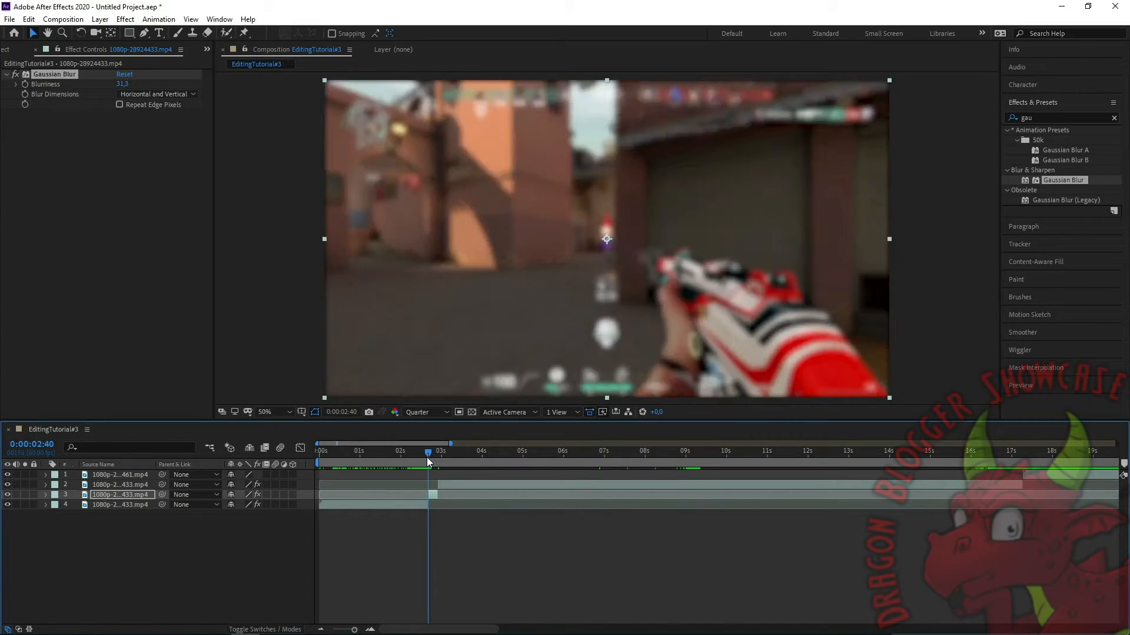
left_click(51, 73)
key("Delete")
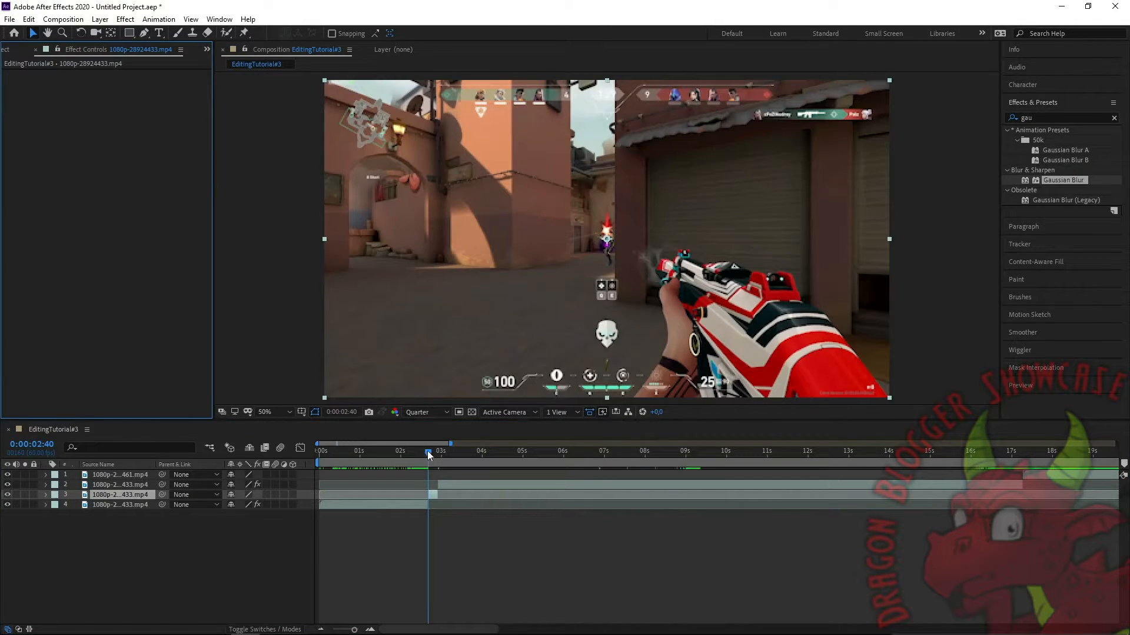
- Step back frame by frame from 0:00:02:40 to 0:00:02:20 and examine the shots leading up to the kill
left_click(426, 453)
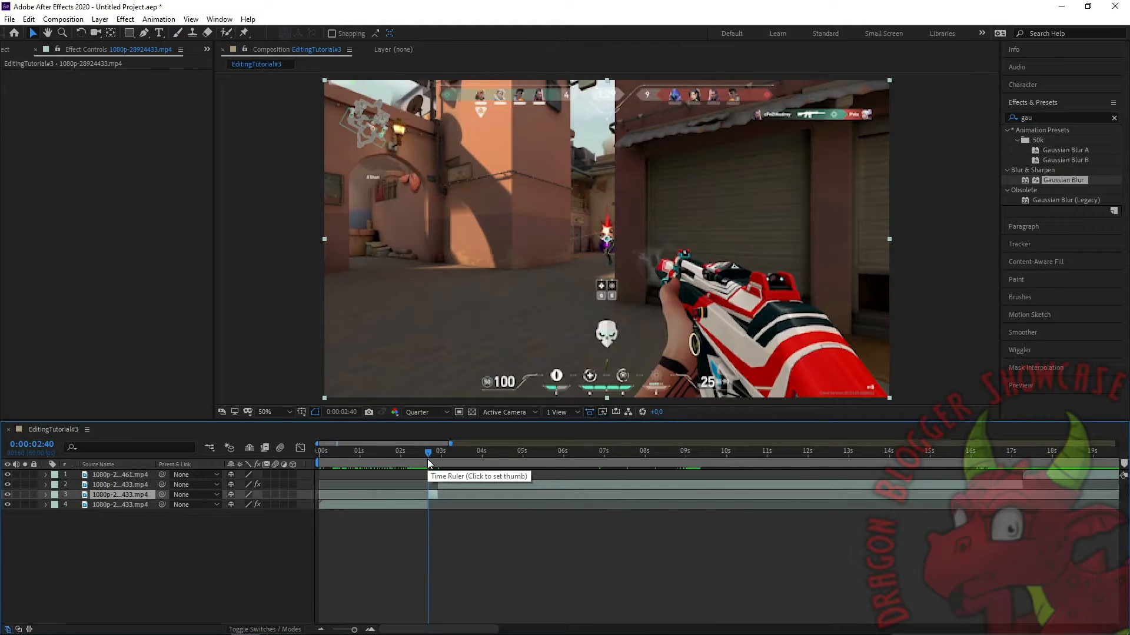
key("Page_Up")
key("Page_Up")
key("Page_Up")
key("Page_Up")
key("Page_Up")
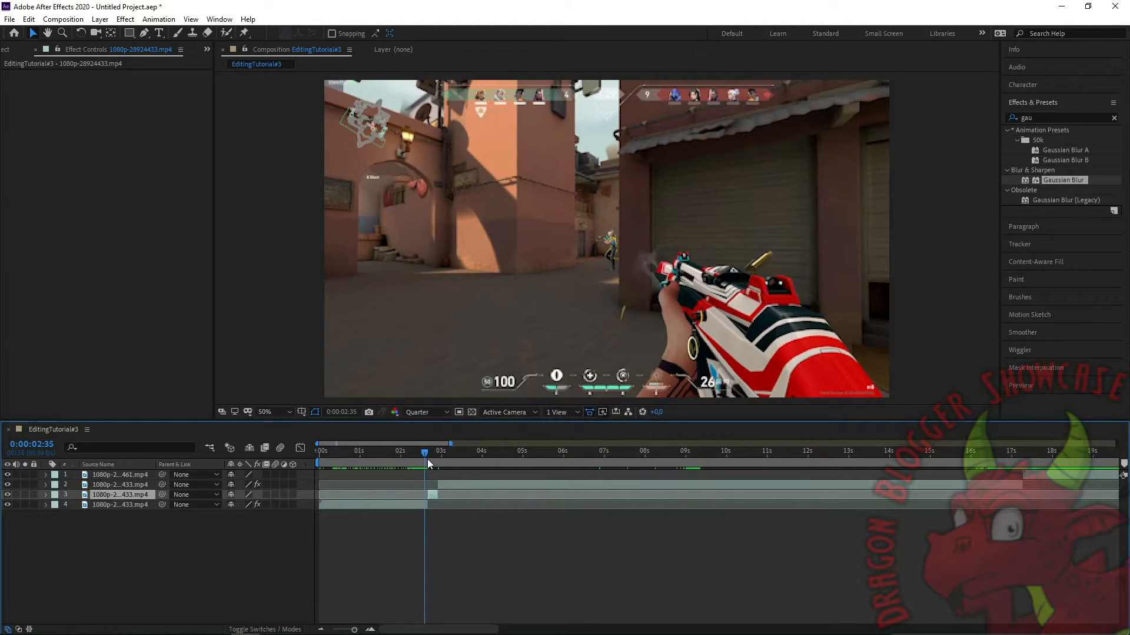
key("Page_Up")
key("Page_Up")
key("Page_Up")
key("Page_Up")
key("Page_Up")
key("Page_Up")
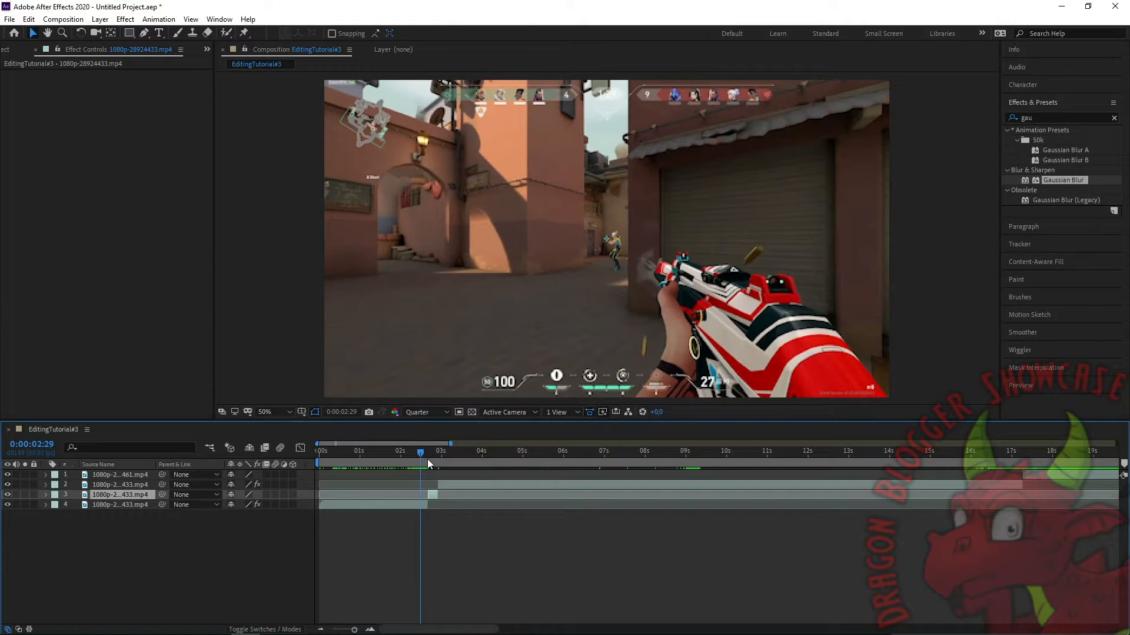
key("Page_Up")
key("Page_Up")
key("Page_Up")
key("Page_Up")
key("Page_Up")
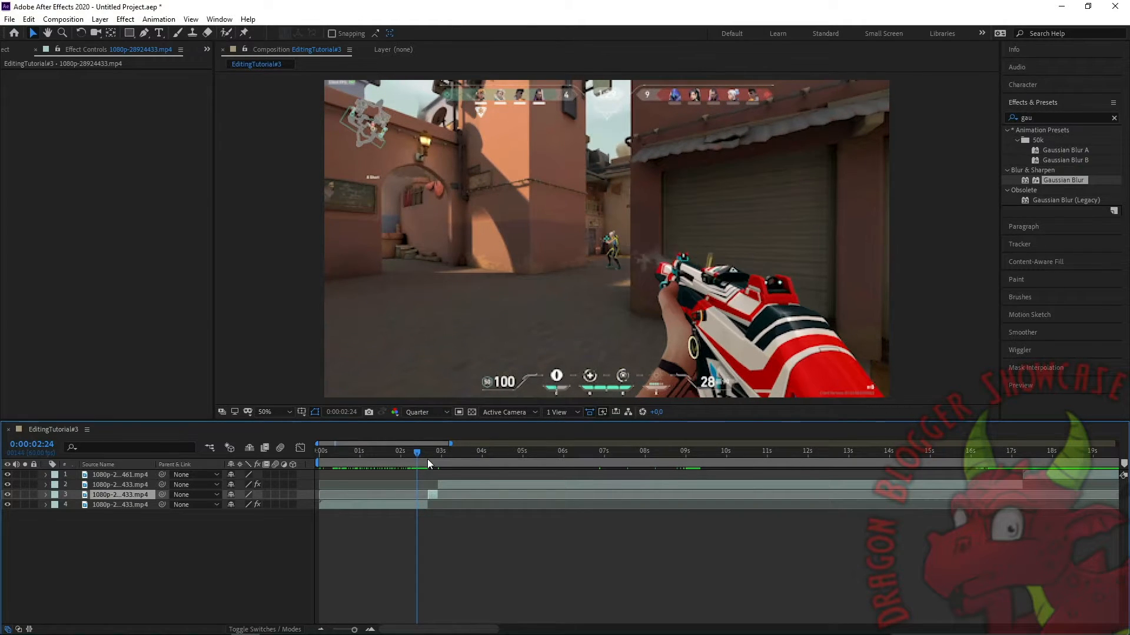
key("Page_Up")
key("Page_Up")
key("Page_Up")
key("Page_Up")
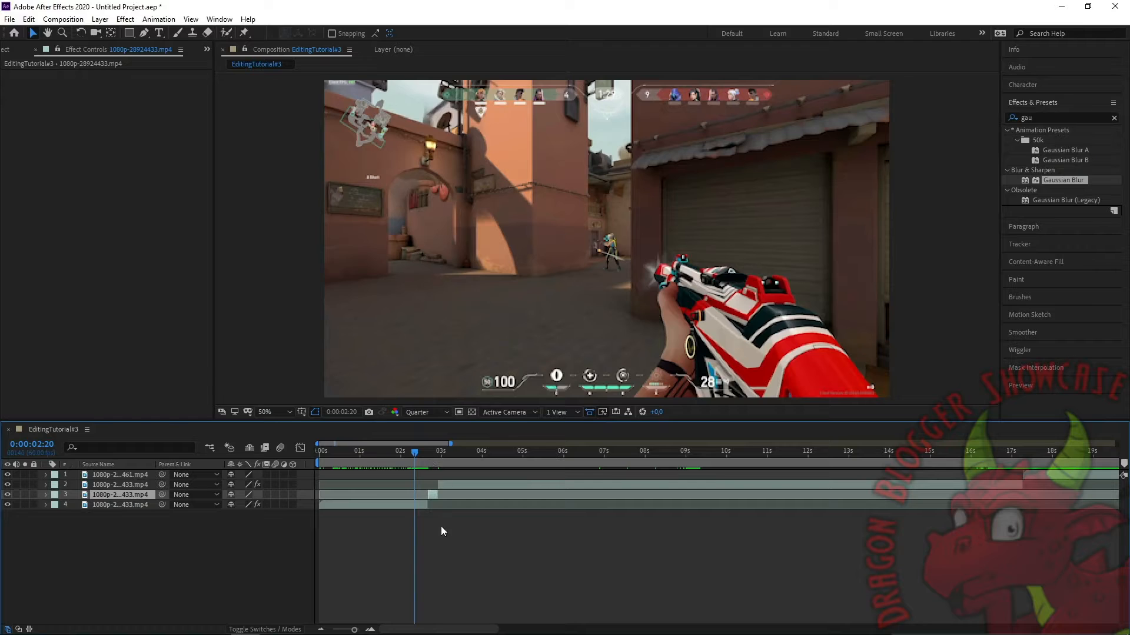
- Apply another Gaussian Blur to the piece before 0:00:02:40 and trim that piece's start to about 0:00:01:52
left_click(422, 504)
left_click_drag(1071, 180, 414, 507)
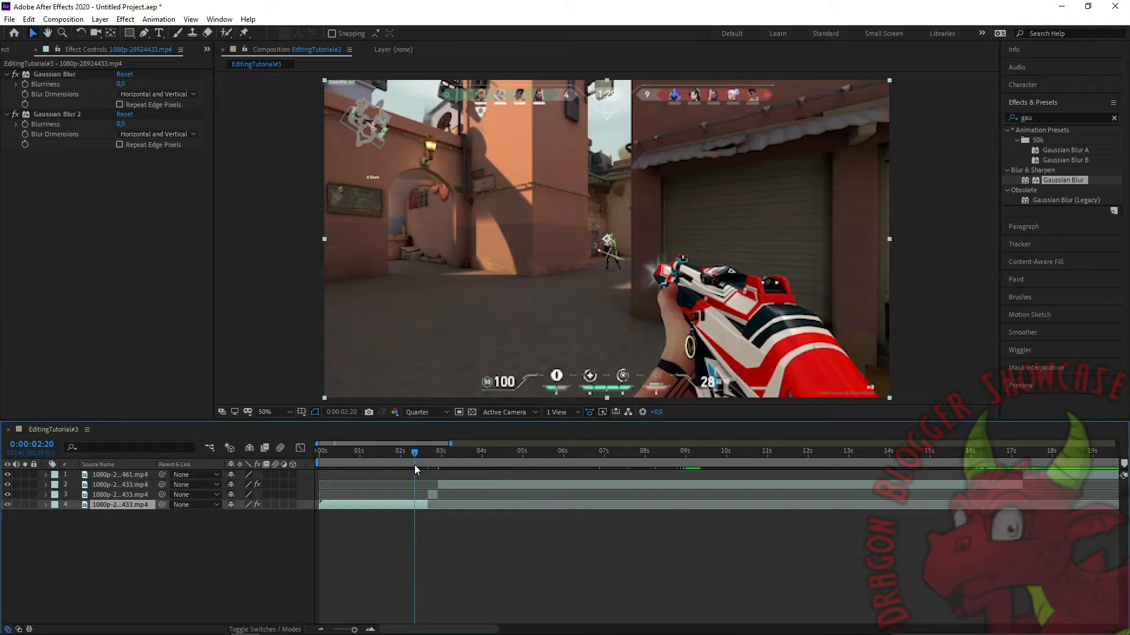
mouse_move(414, 465)
left_mouse_down()
mouse_move(405, 454)
mouse_move(407, 463)
left_mouse_up()
left_click_drag(318, 505, 399, 506)
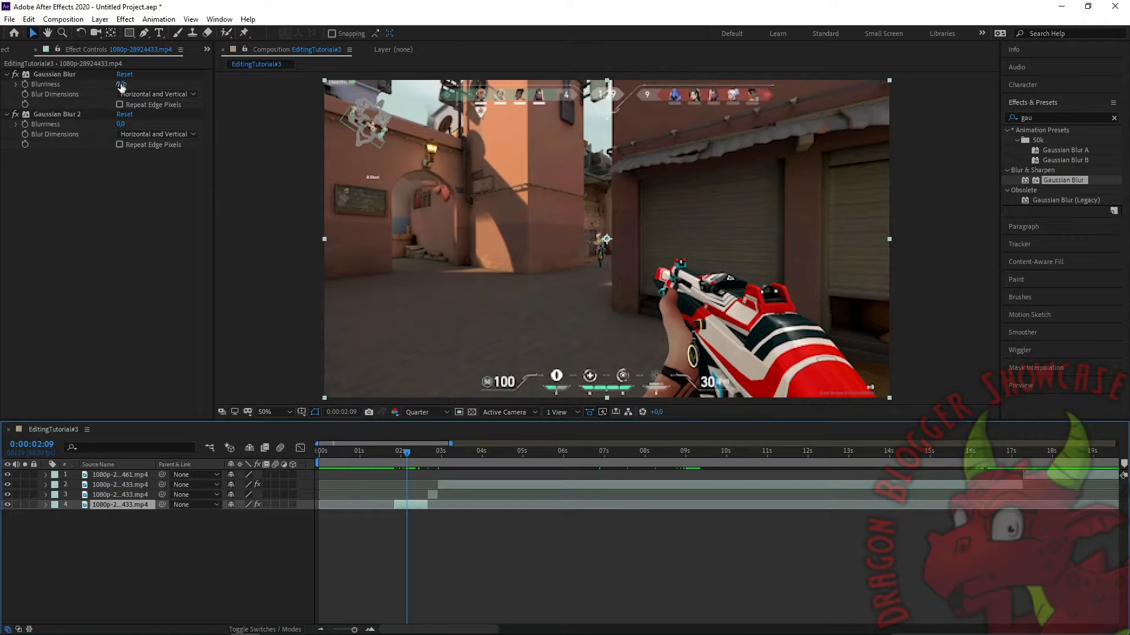
- Set the trimmed piece's first Gaussian Blur Blurriness to 18.4 and the preview resolution to Full
left_click_drag(119, 85, 187, 90)
left_click(426, 411)
left_click(428, 442)
- Scrub through the blurred piece up to 0:00:02:40 and preview it from 0:00:01:52 at Full resolution
left_click(416, 454)
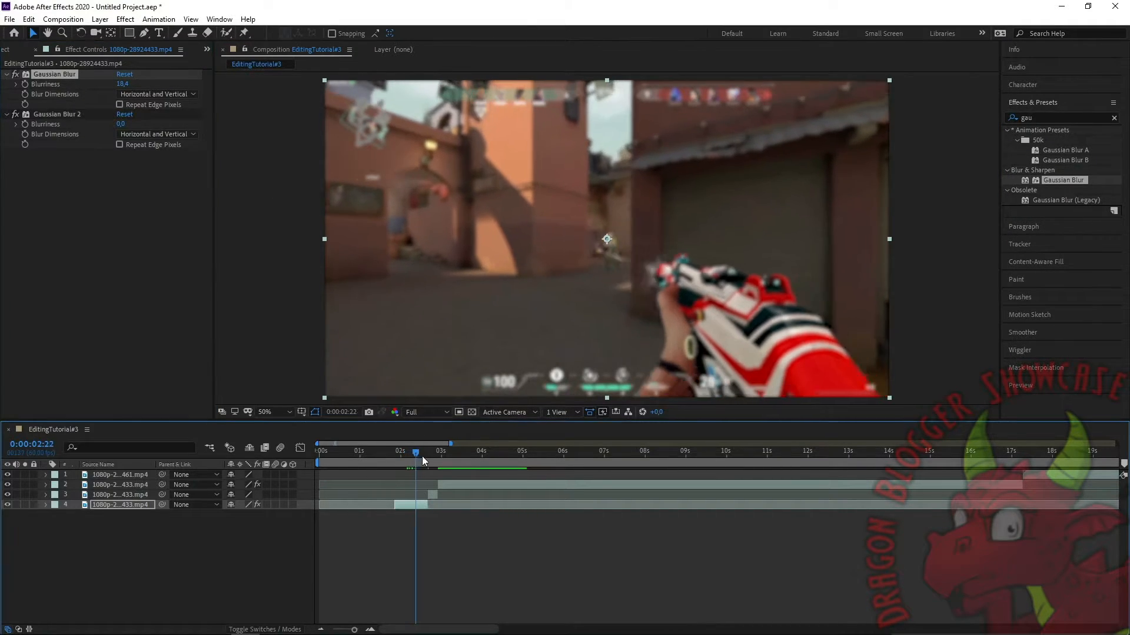
left_click_drag(422, 457, 431, 454)
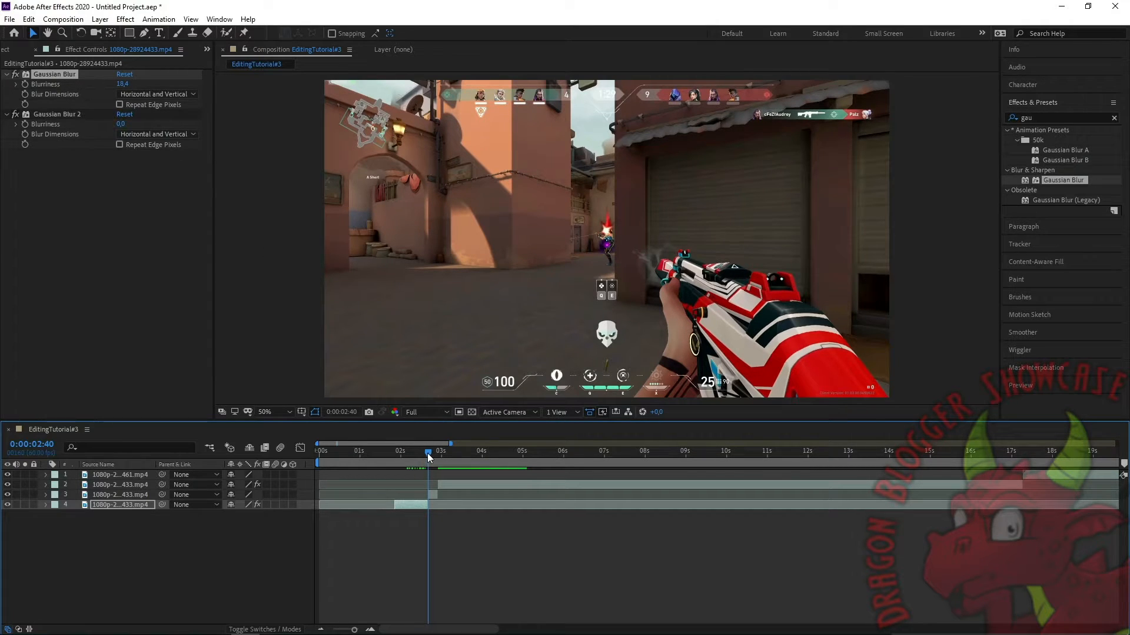
left_click_drag(427, 453, 394, 461)
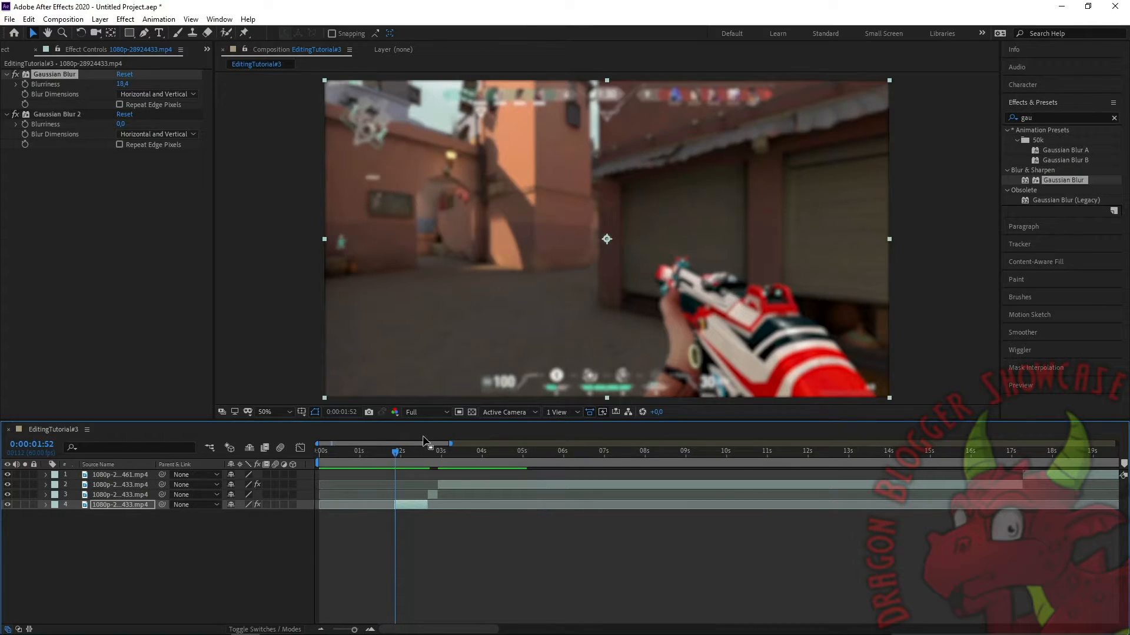
key("space")
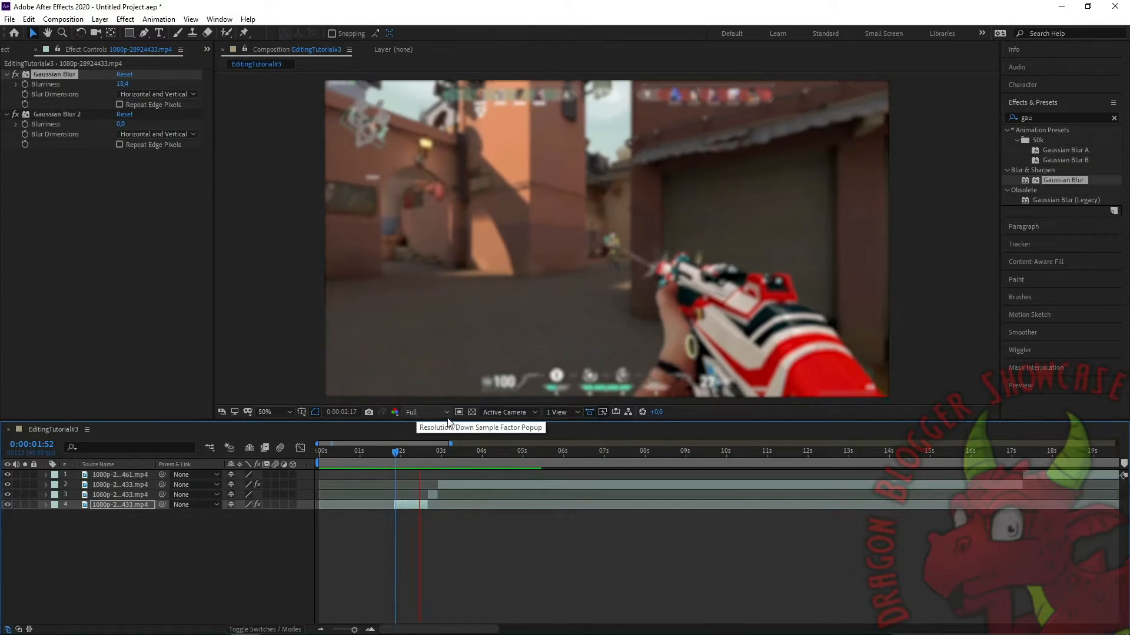
key("space")
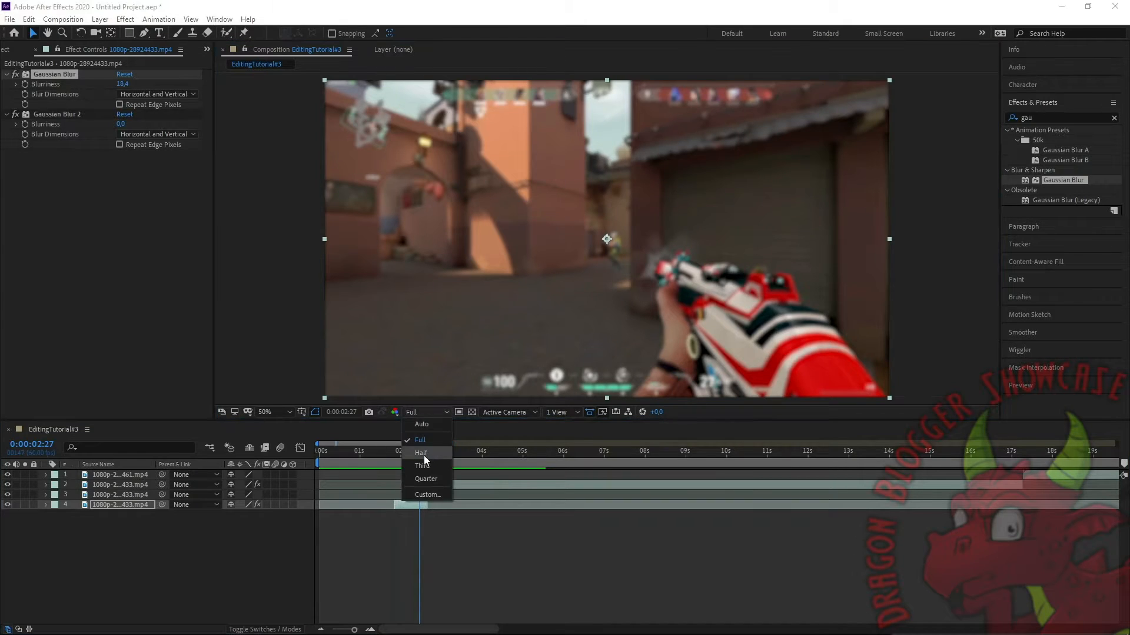
- Preview the change from the blurred piece to the sharp kill at Half resolution, starting from 0:00:01:56 and from 0:00:02:08
left_click_drag(417, 451, 395, 455)
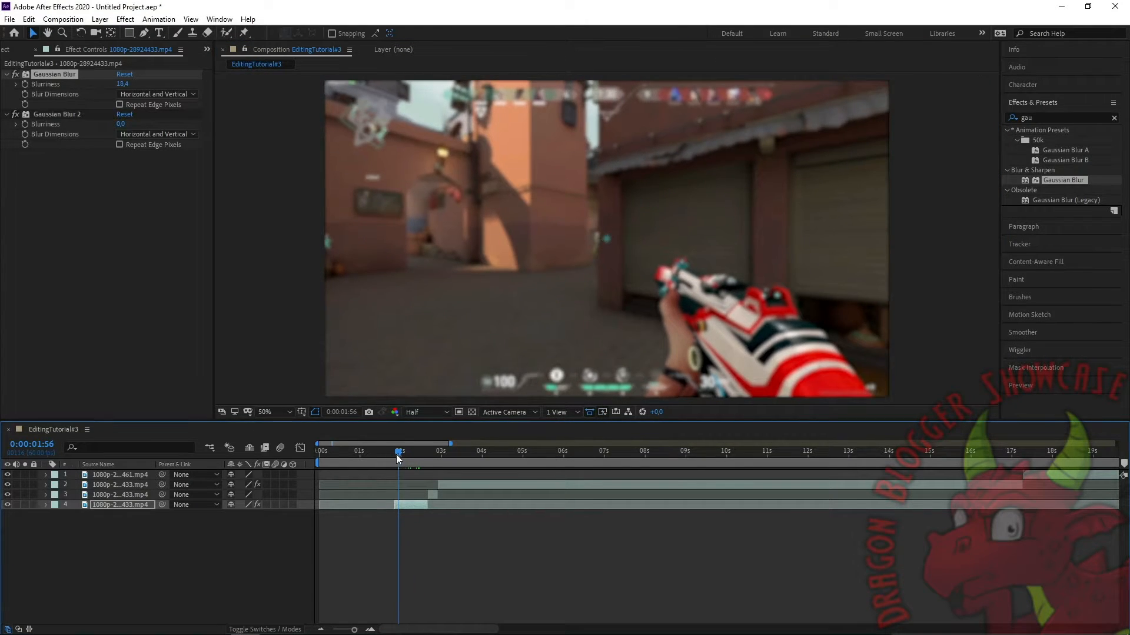
key("space")
key("space")
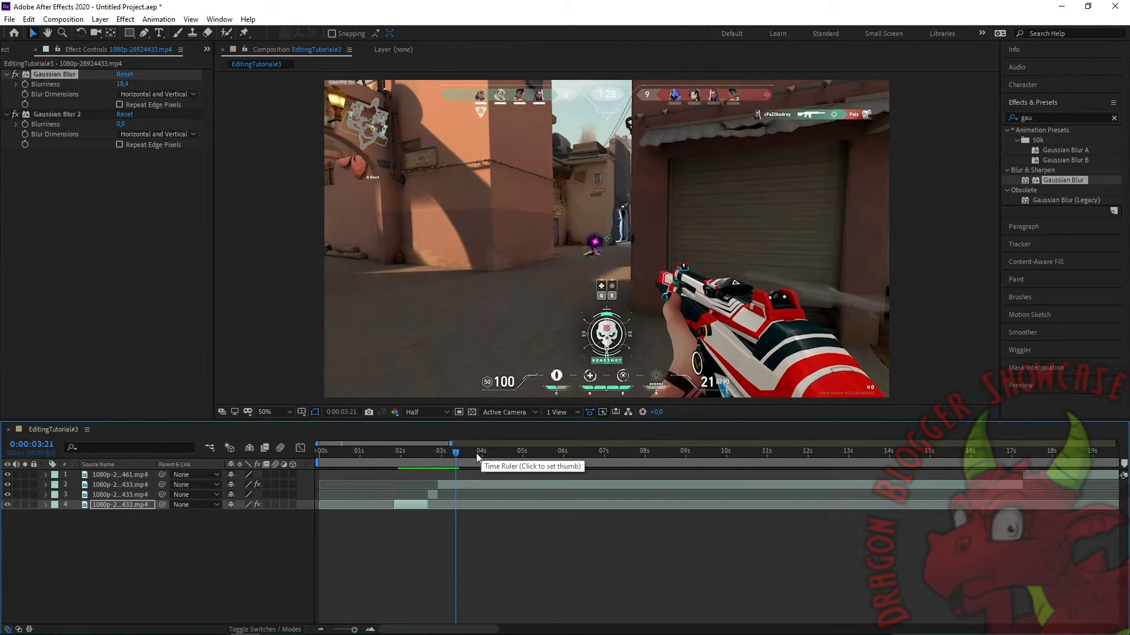
left_click_drag(457, 453, 407, 455)
key("space")
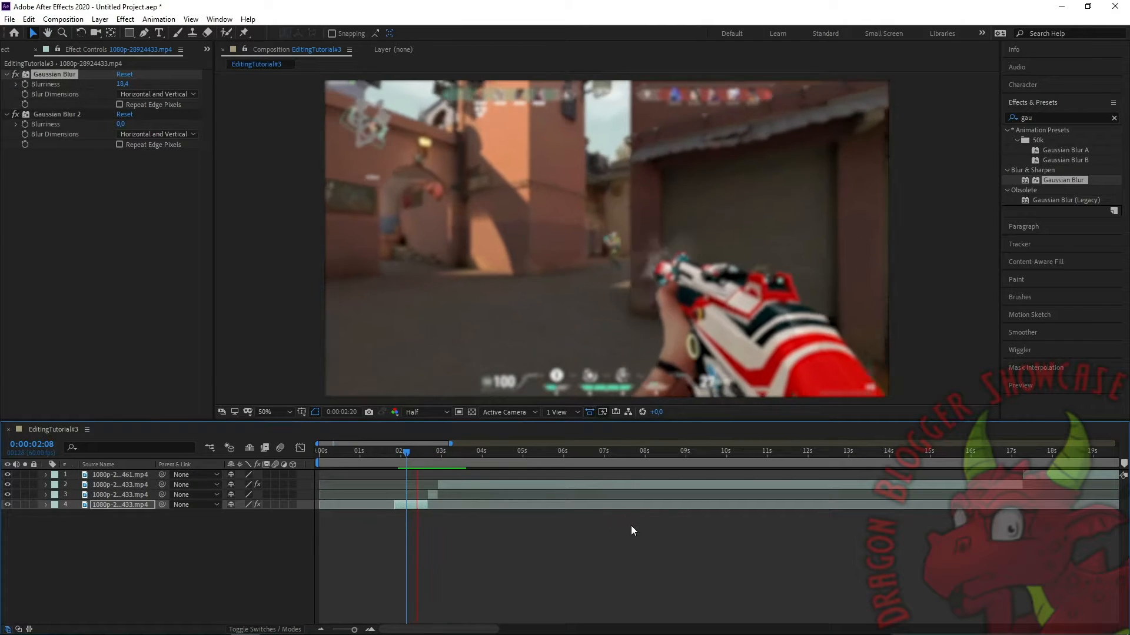
left_click(463, 453)
left_click_drag(461, 453, 418, 468)
- Undo the Blurriness change, the trim and the added Gaussian Blur on the piece before the kill
key("ctrl+z")
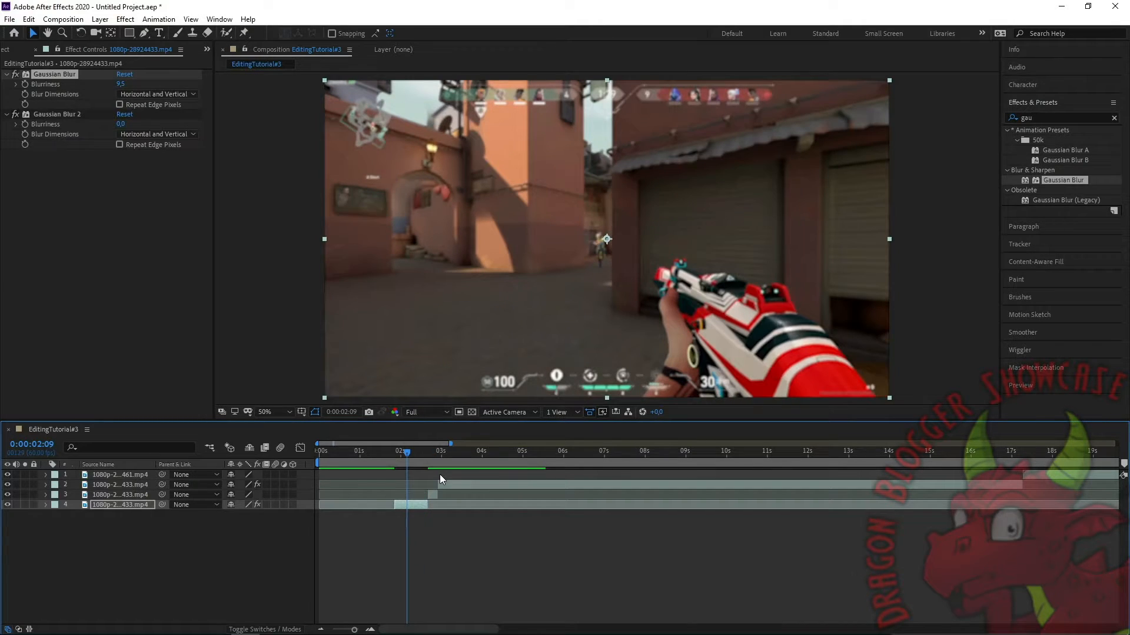
key("ctrl+z")
key("ctrl+z")
key("ctrl+z")
key("ctrl+z")
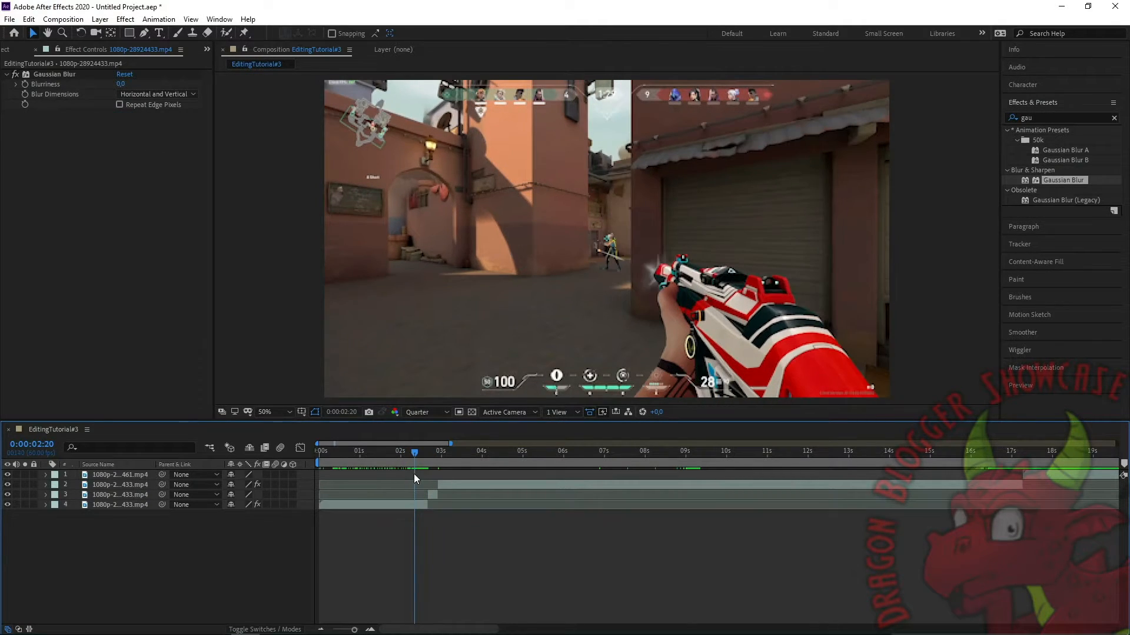
- Delete the Gaussian Blur from the piece before 0:00:02:40, compare it with the short piece, and undo the deletion
left_click(460, 505)
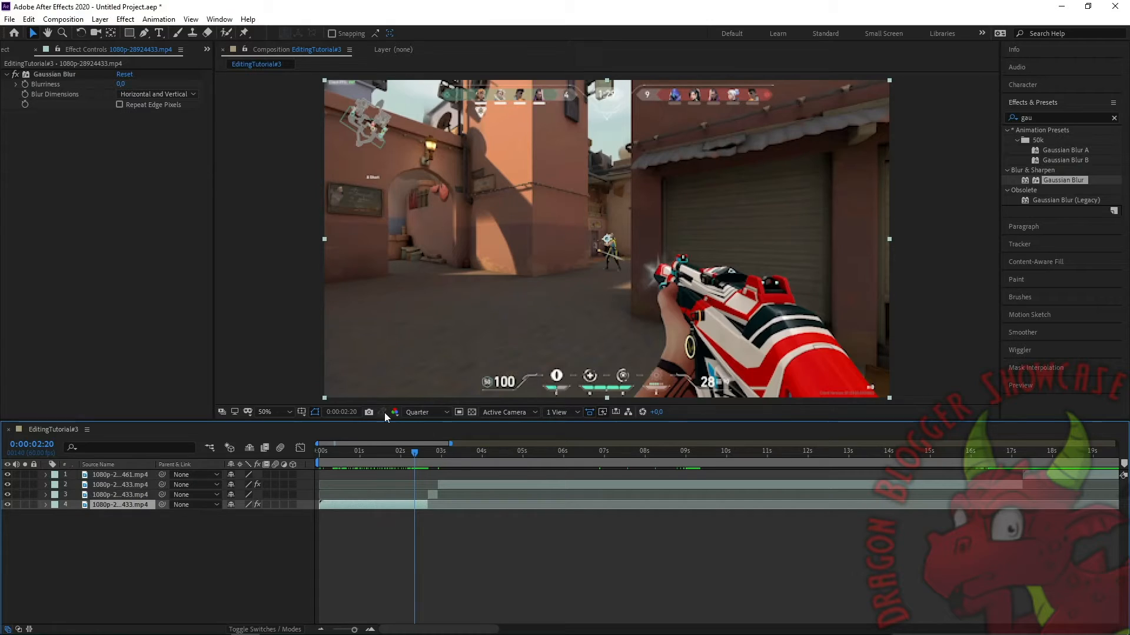
left_click(41, 74)
key("Delete")
left_click(432, 494)
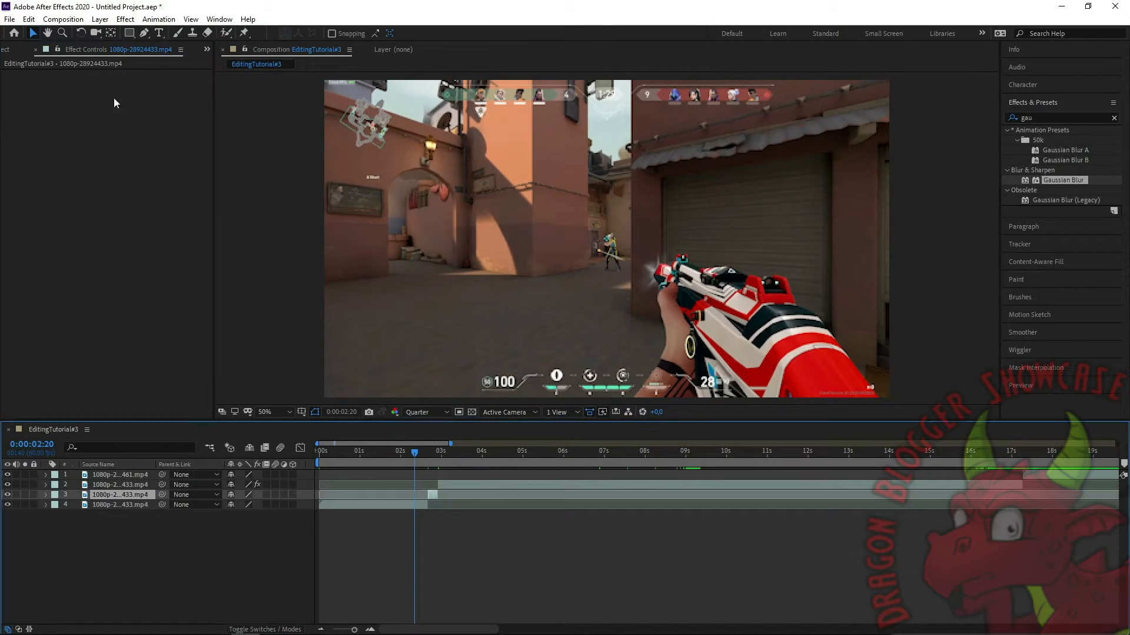
left_click(407, 503)
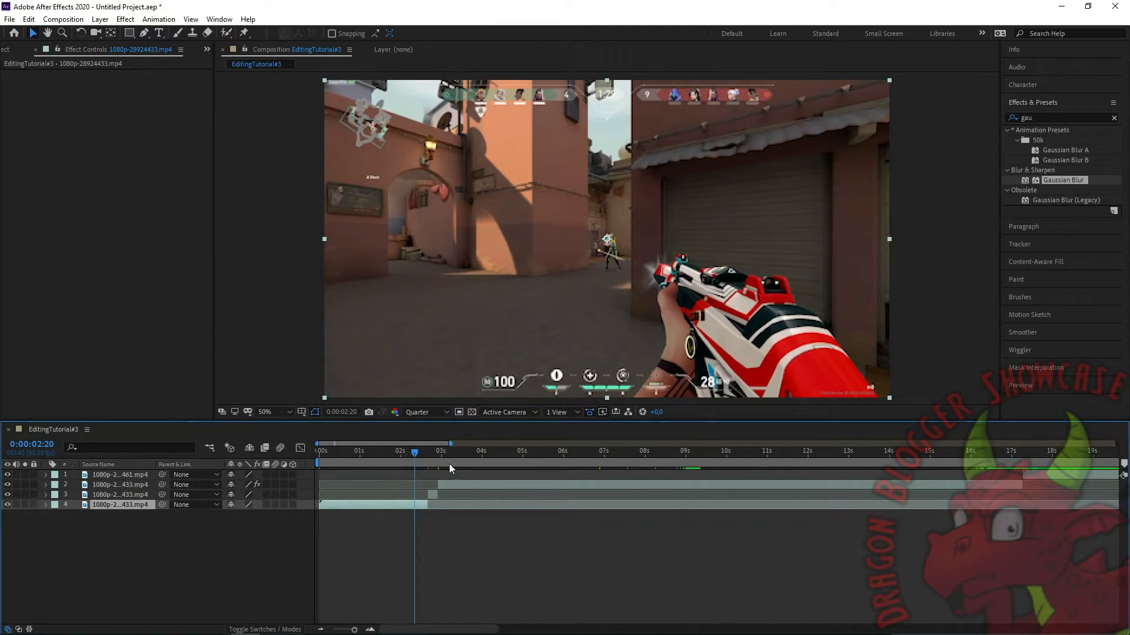
key("ctrl+z")
- Keyframe the first piece's Gaussian Blur Blurriness at 106.0 at 0:00:00:00, keeping only one Gaussian Blur on it
left_click_drag(415, 454, 306, 468)
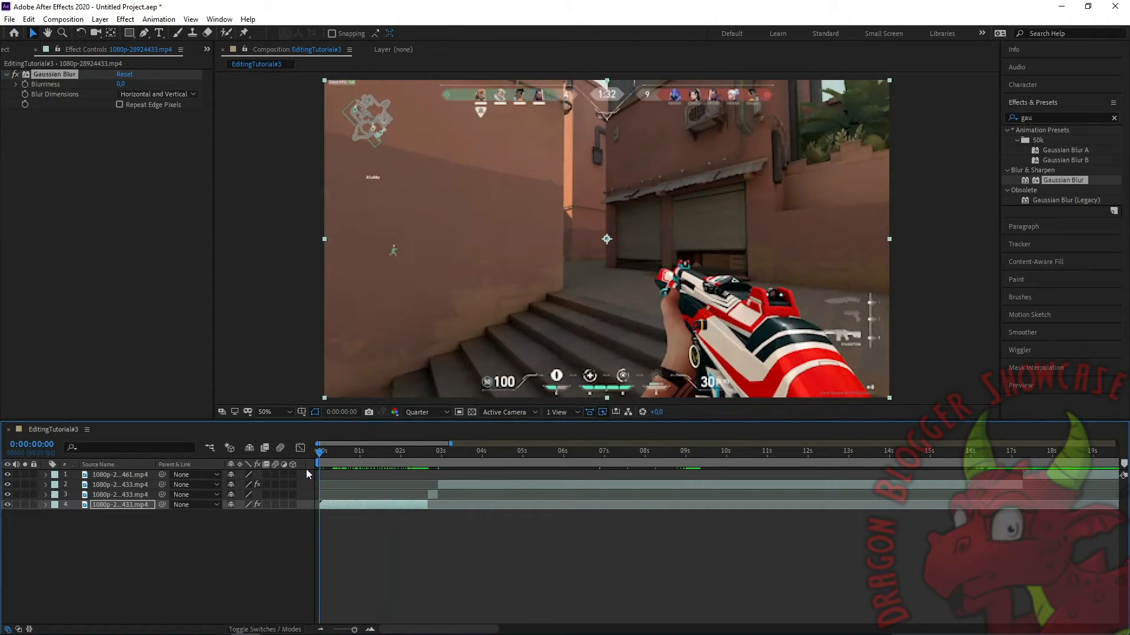
left_click_drag(1064, 180, 375, 503)
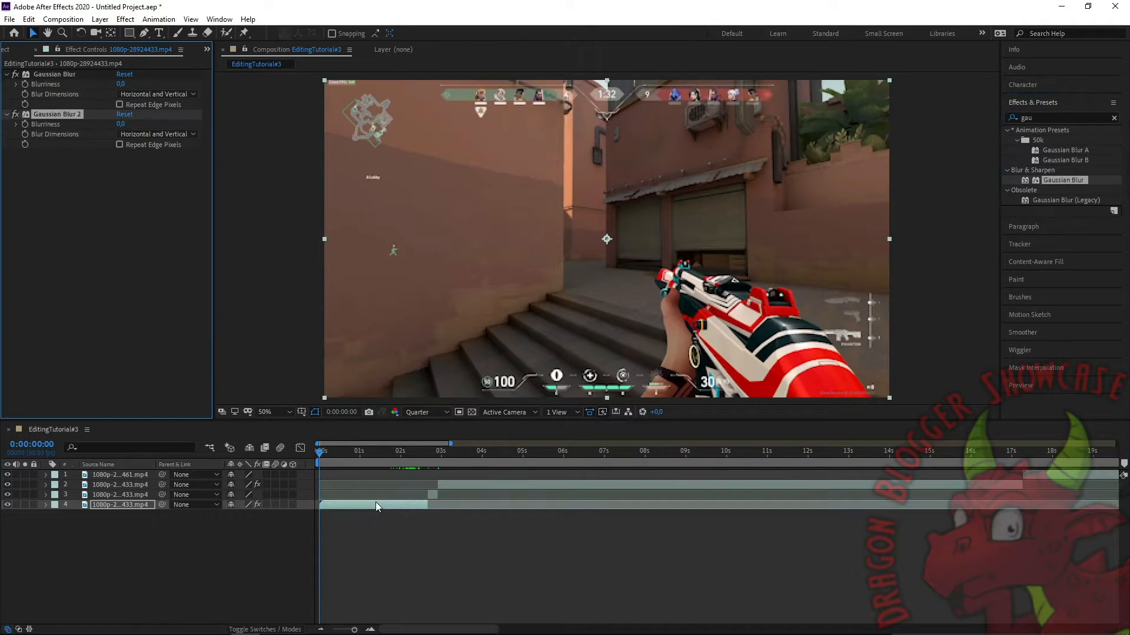
left_click(24, 85)
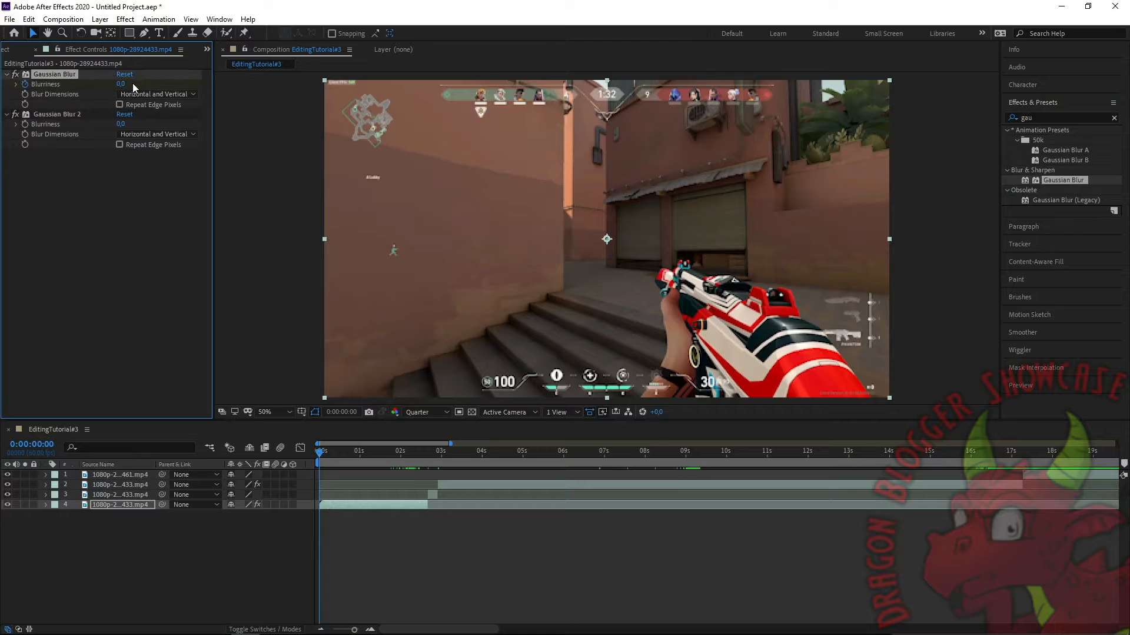
left_click(71, 114)
key("Delete")
left_click_drag(121, 84, 719, 133)
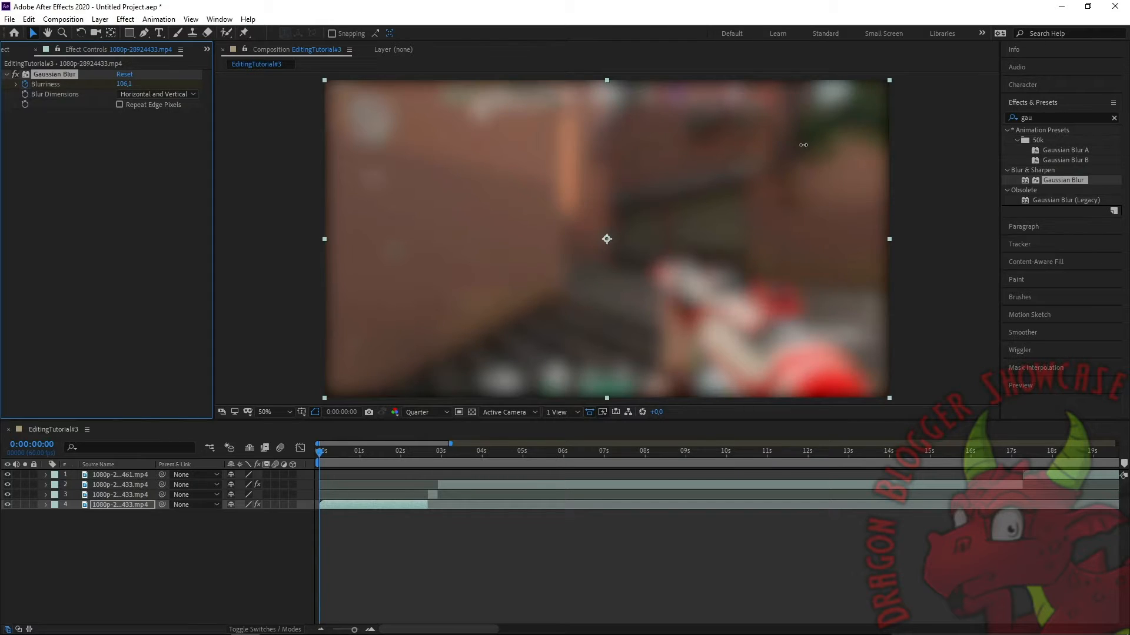
- Set the first piece's Blurriness to 0 at 0:00:01:32 so that the blur fades out
left_click_drag(330, 456, 381, 475)
left_click(124, 84)
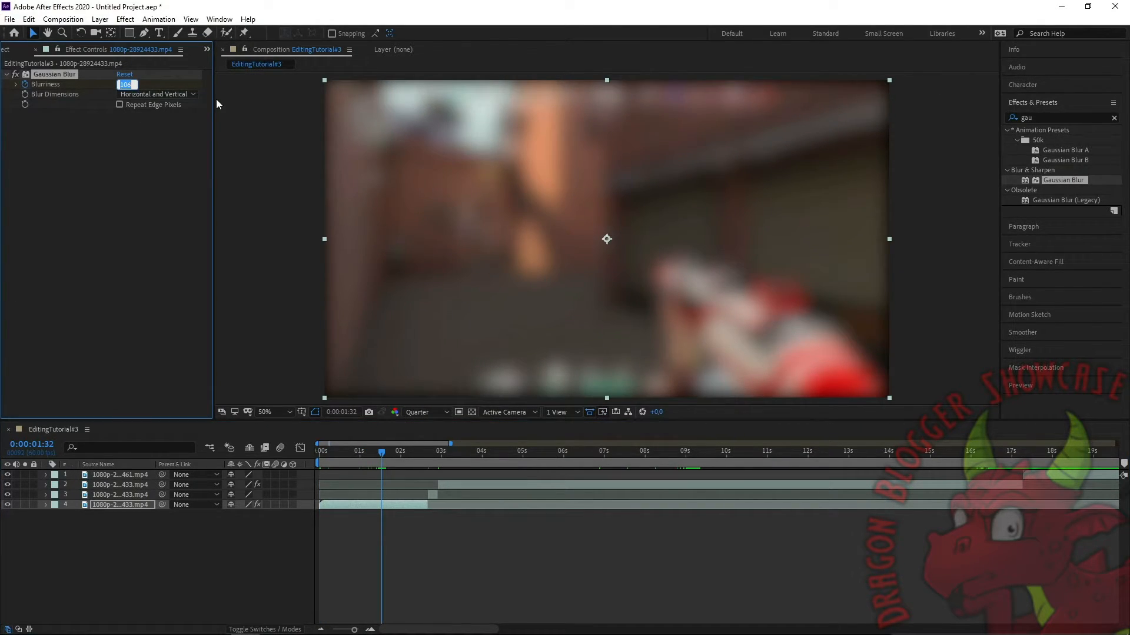
type("0")
key("Return")
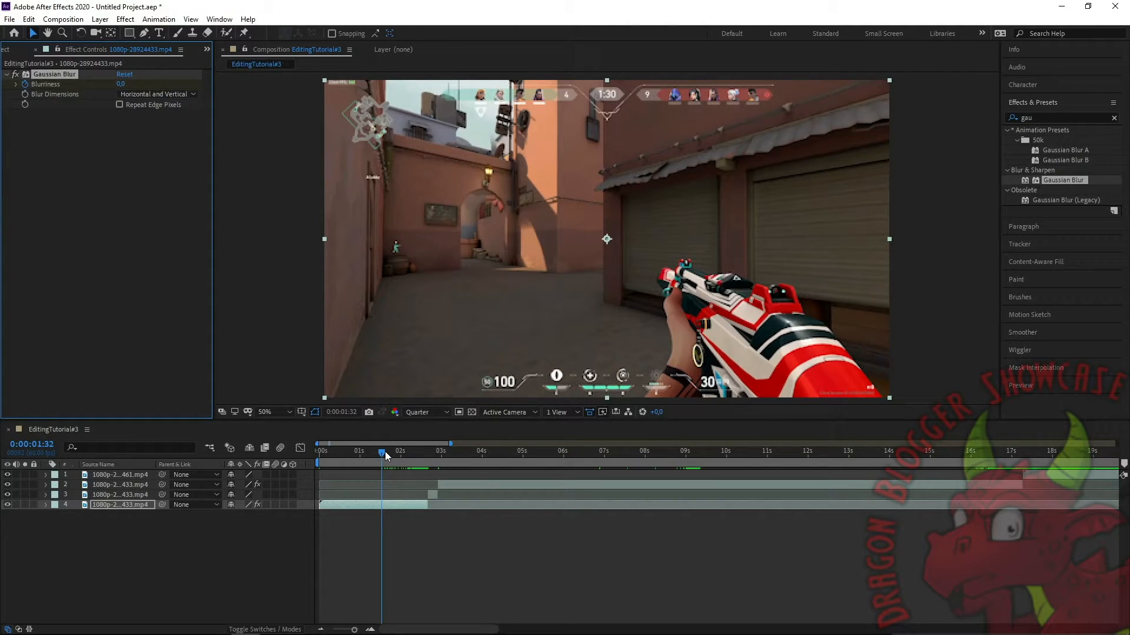
- Preview the blur fade-out from the start of the composition
left_click_drag(382, 456, 280, 465)
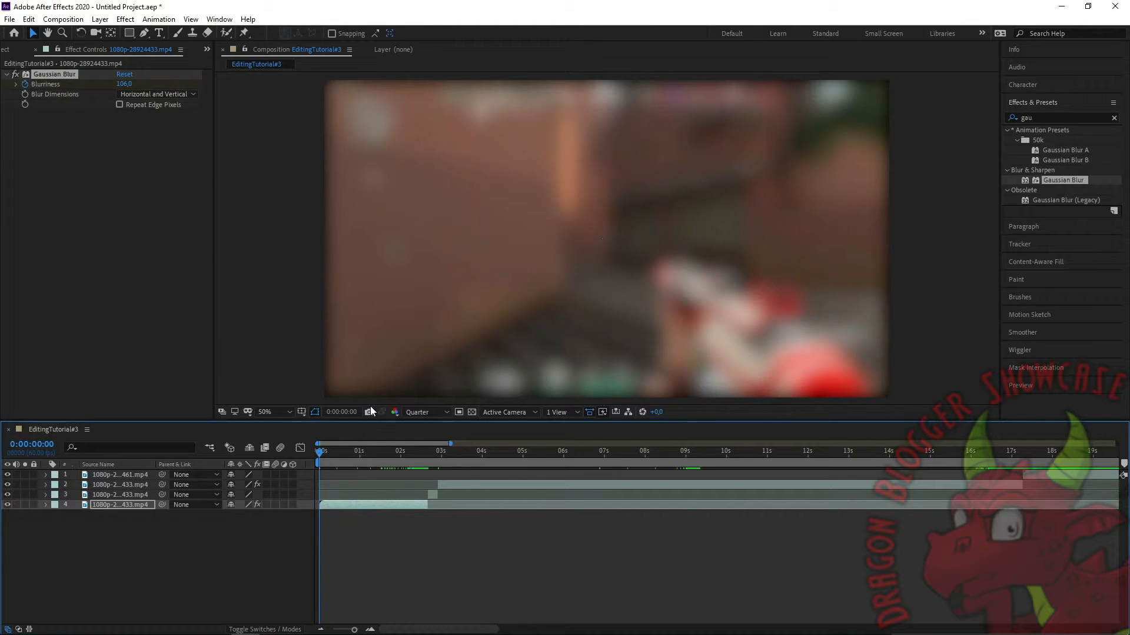
key("space")
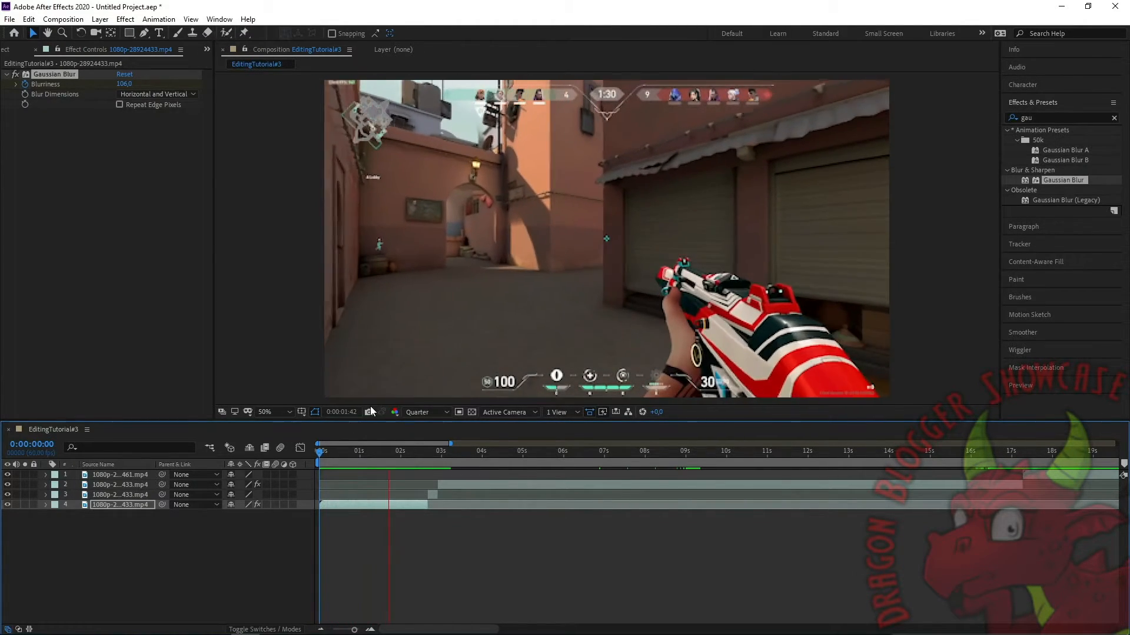
key("space")
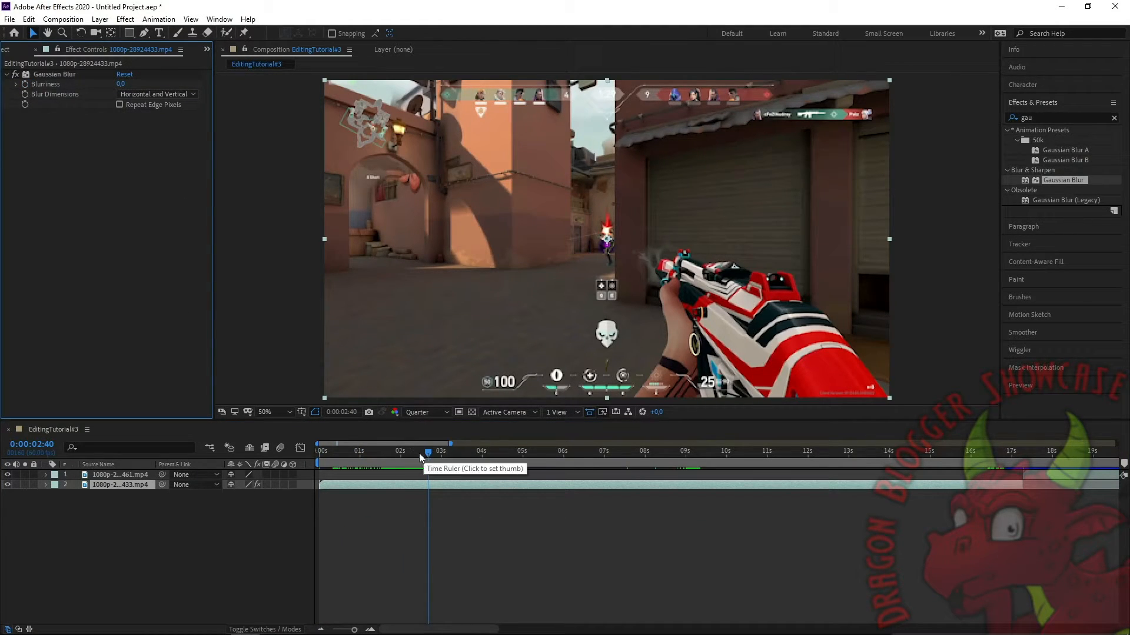
- At the cut between the two clips at 0:00:17:16, search the effects for "motion" and for "transition"
left_click_drag(425, 456, 1024, 470)
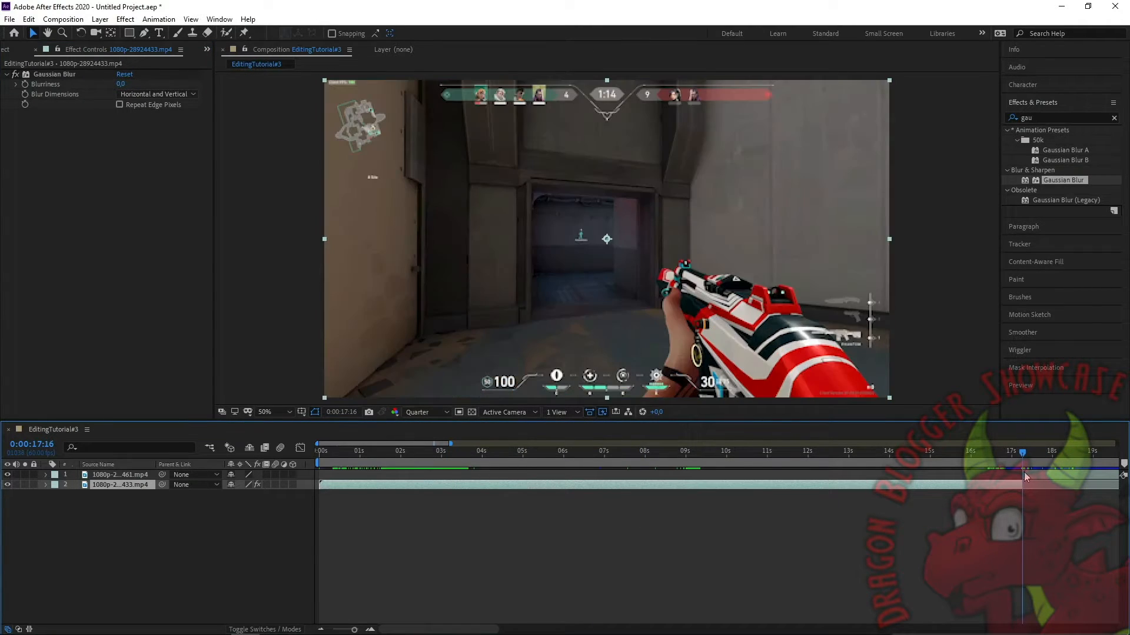
double_click(1047, 116)
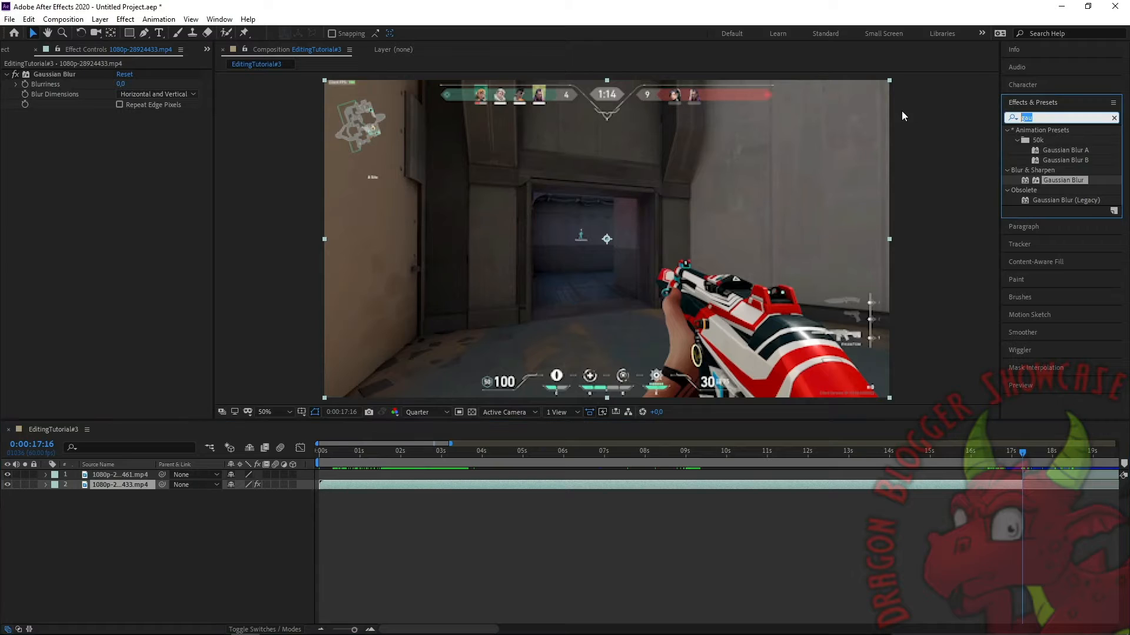
type("motion")
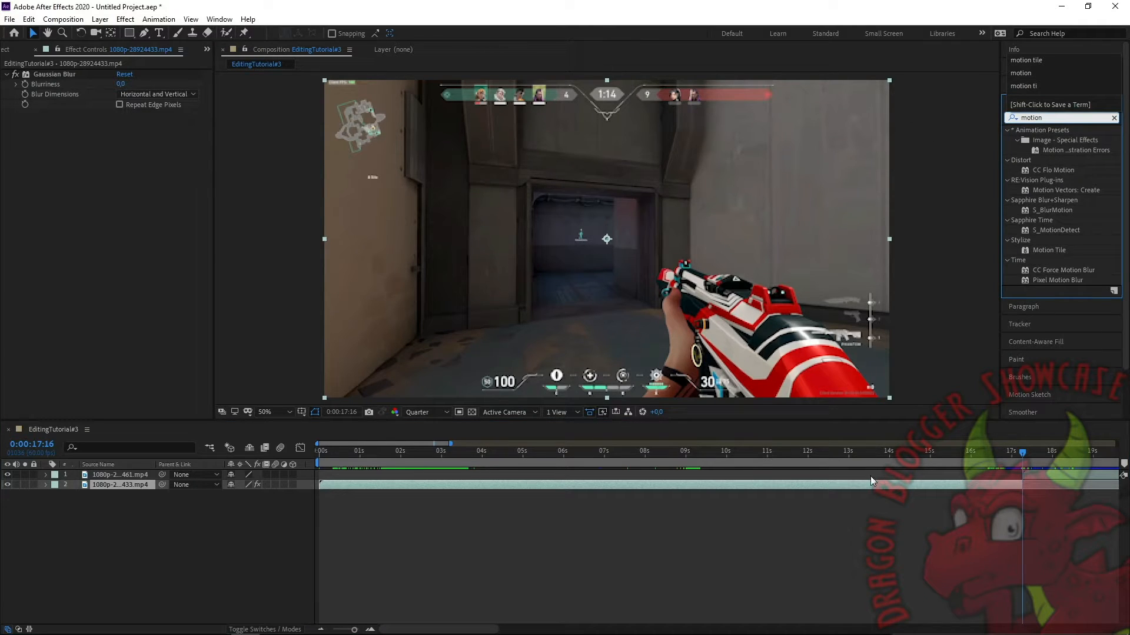
double_click(1047, 116)
type("transition")
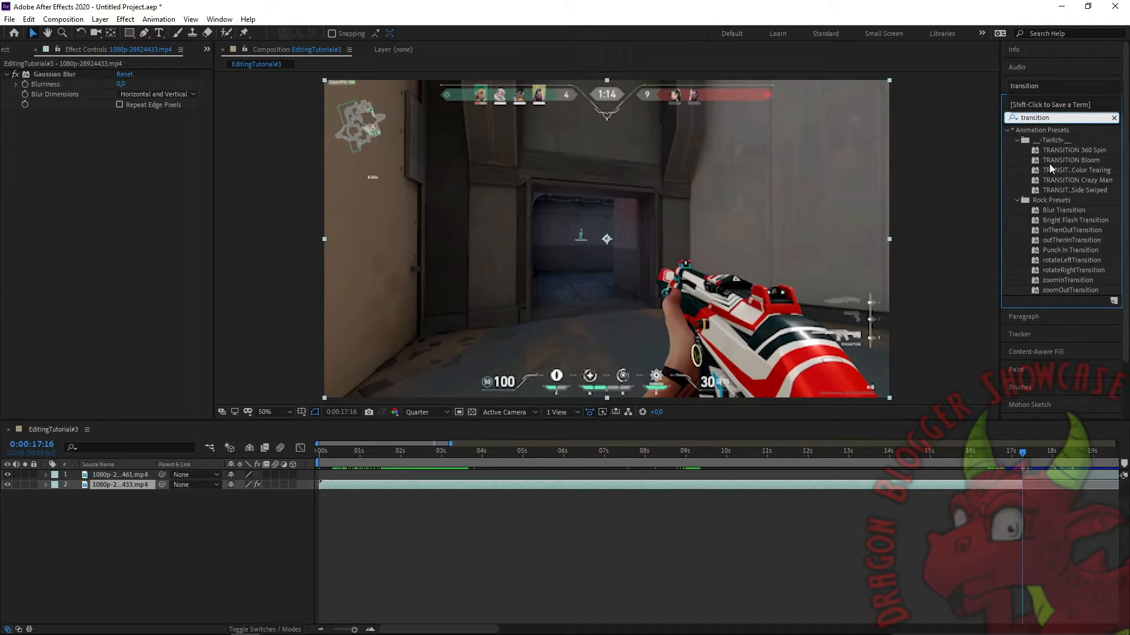
- Clear the effects search and open the Transition effects category
key("BackSpace")
key("BackSpace")
key("BackSpace")
key("BackSpace")
key("BackSpace")
key("BackSpace")
key("BackSpace")
key("BackSpace")
key("BackSpace")
key("BackSpace")
scroll(1086, 247, "down", 2)
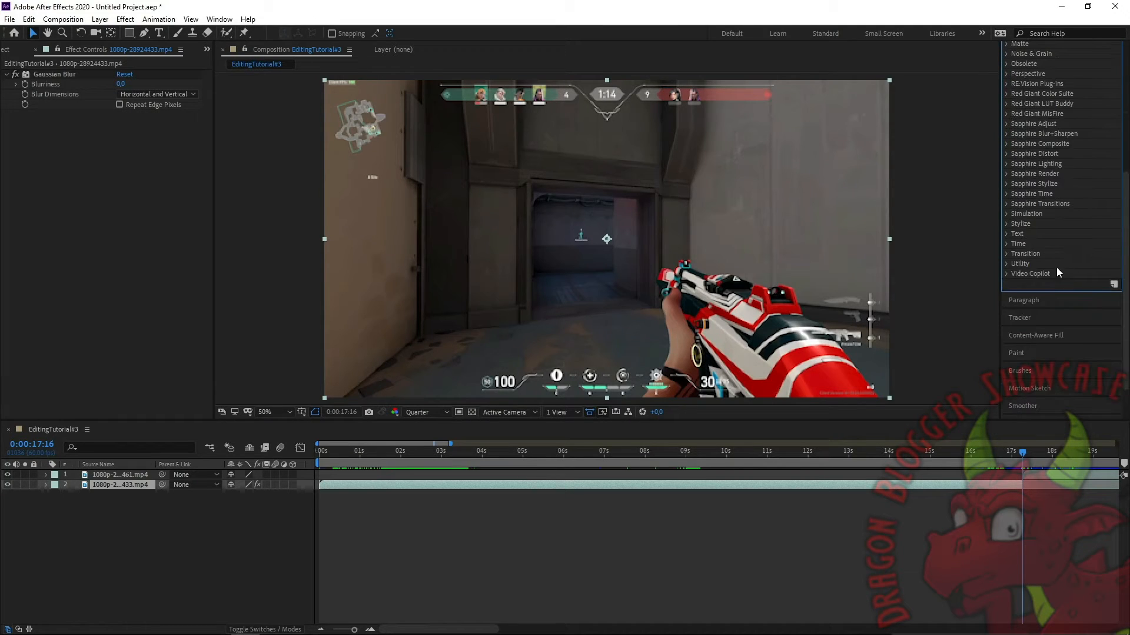
left_click(1006, 253)
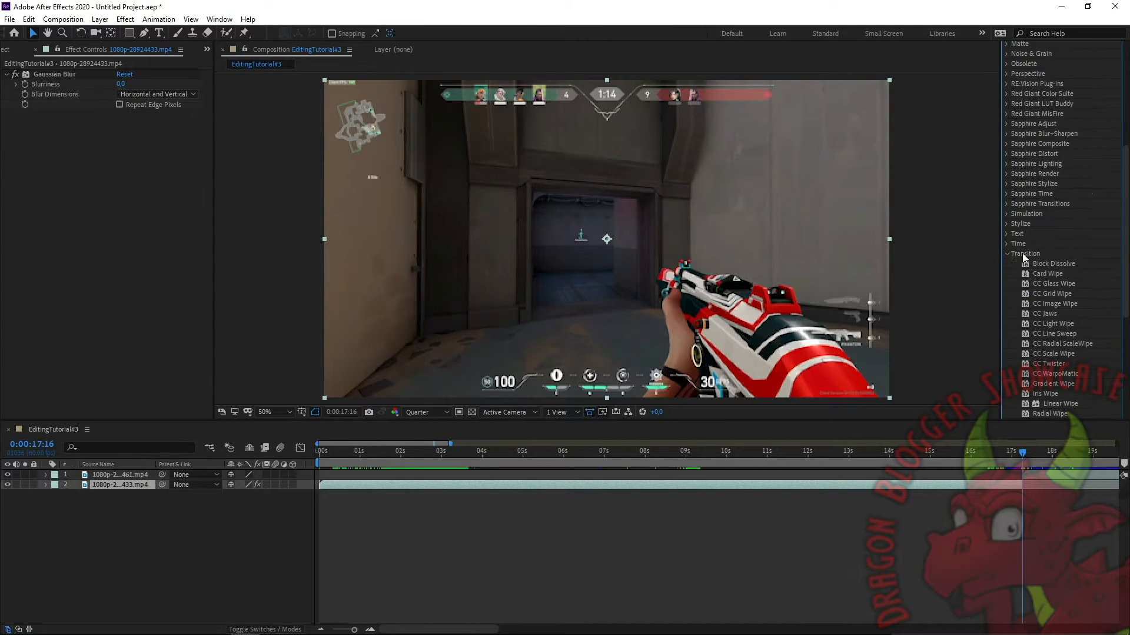
- Apply the Card Wipe transition effect to both the first and the second clip at the cut
scroll(1053, 259, "down", 1)
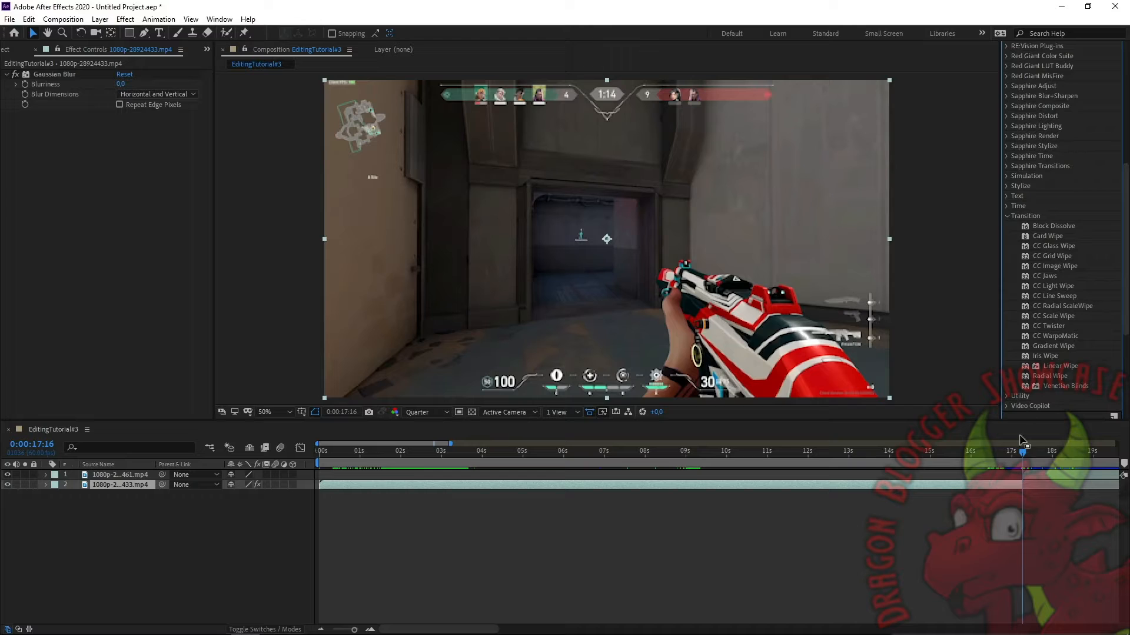
left_click(1025, 475)
left_click(1020, 485)
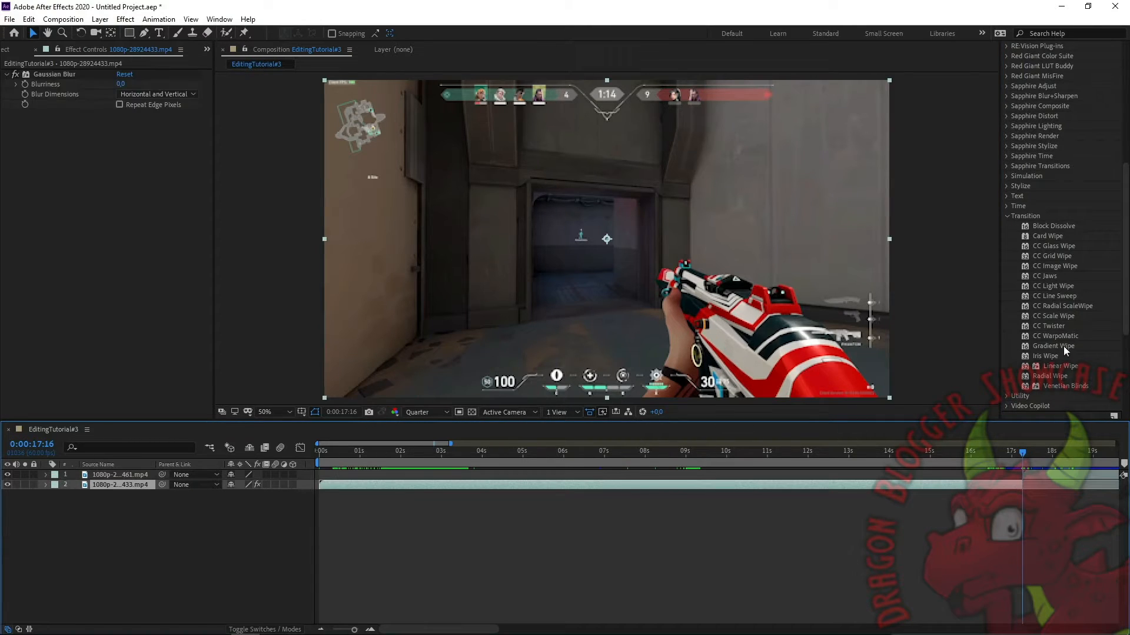
left_click(1021, 451)
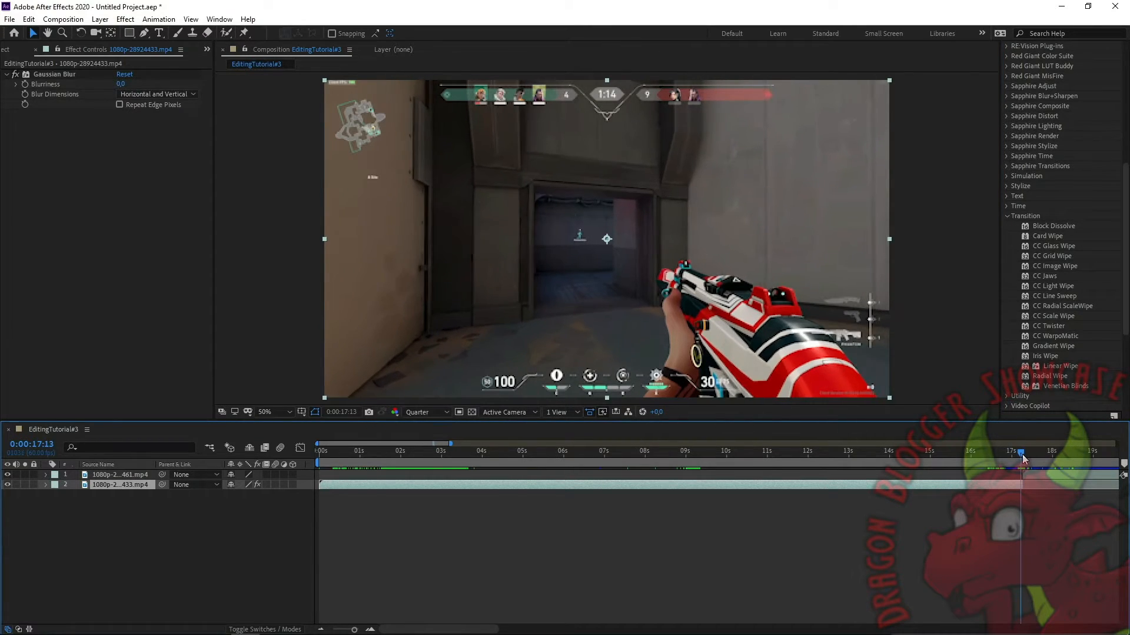
left_click(1025, 454)
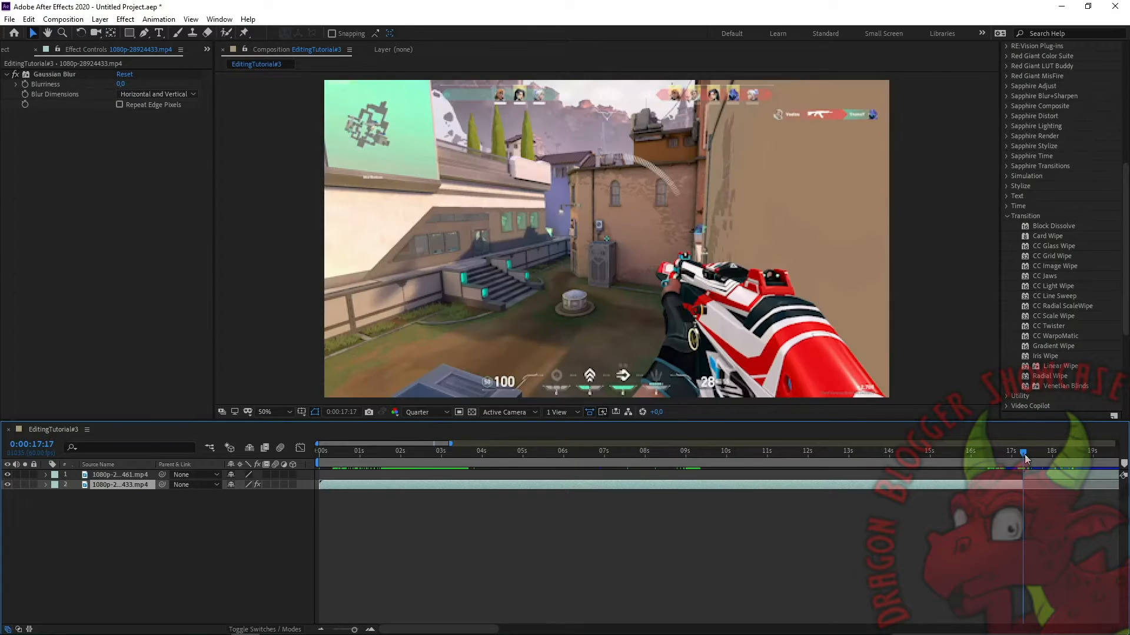
left_click(1022, 454)
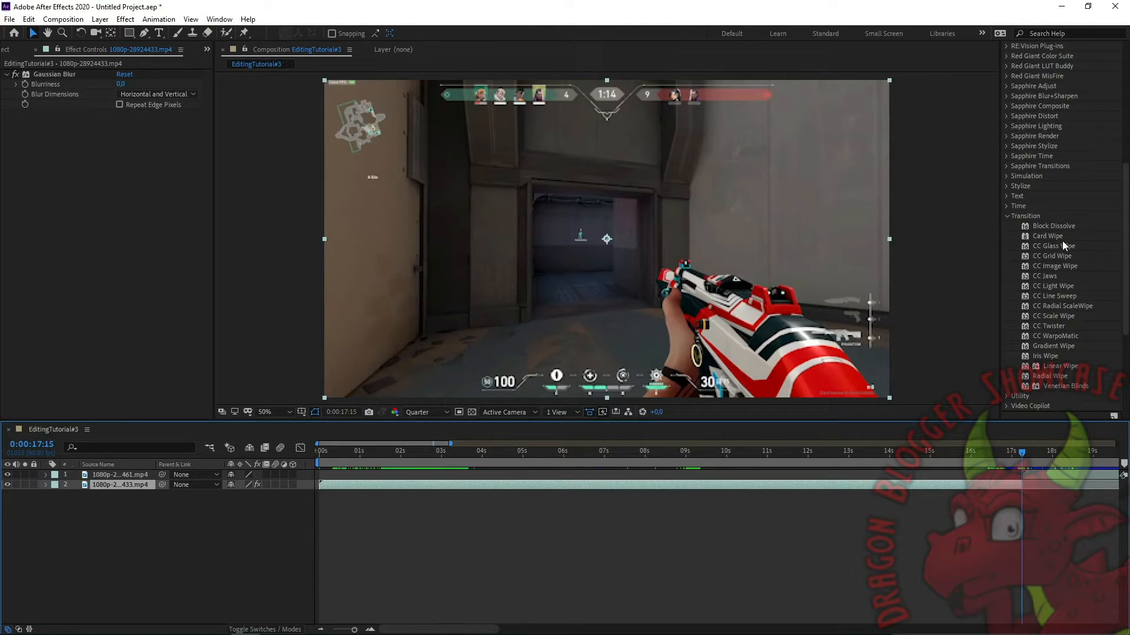
left_click_drag(1061, 235, 1023, 461)
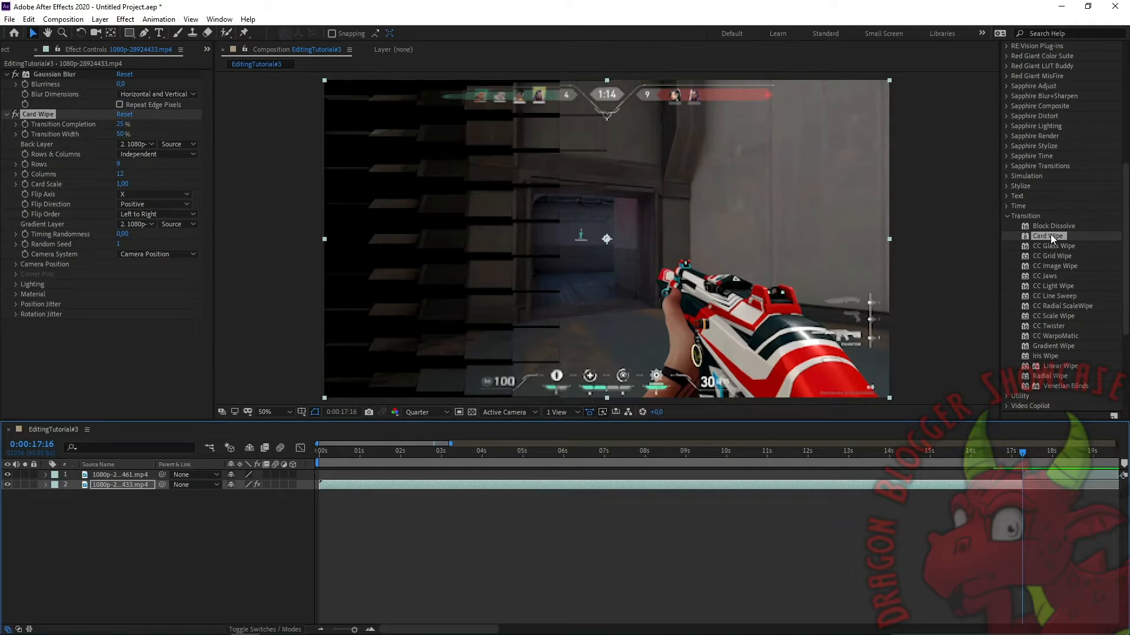
left_click_drag(1050, 234, 1022, 459)
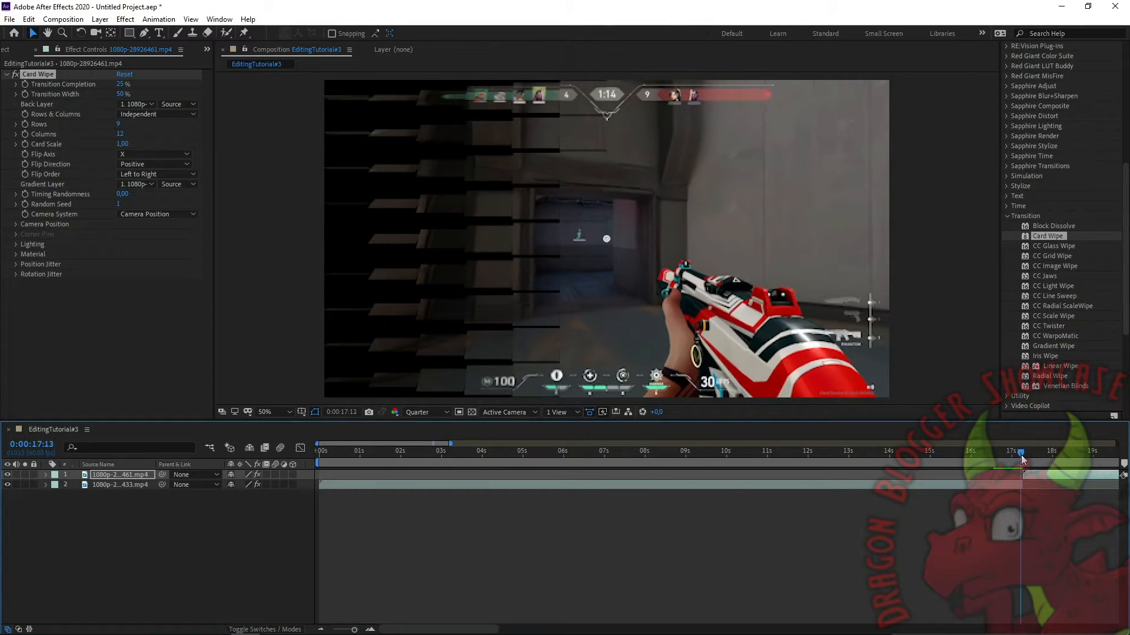
- On the first clip, keyframe Card Wipe's Transition Completion at 0 % at 0:00:17:01, shortly before the cut
left_click(1020, 484)
key("Page_Up")
key("Page_Up")
key("Page_Up")
key("Page_Up")
key("Page_Up")
key("Page_Up")
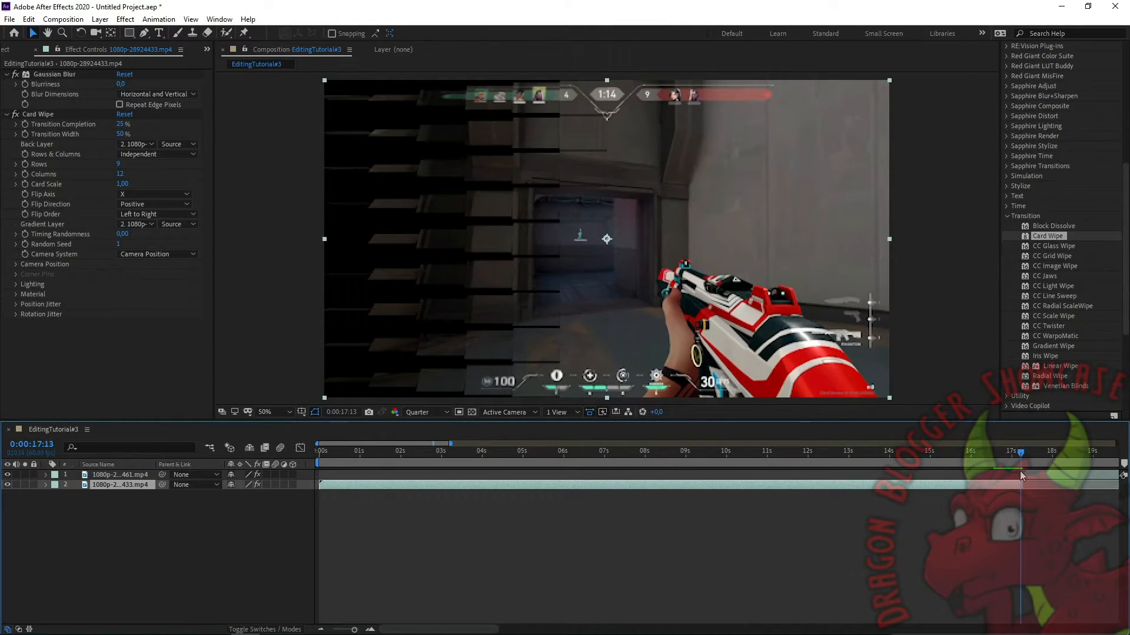
key("Page_Up")
key("Page_Up")
key("Page_Up")
key("Page_Up")
key("Page_Up")
key("Page_Up")
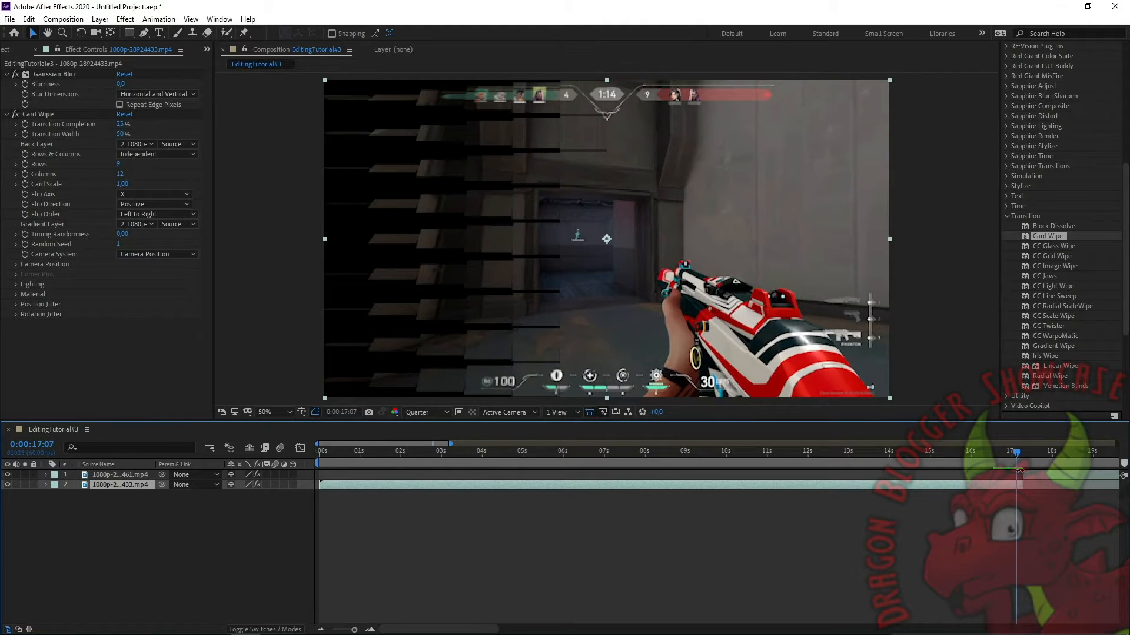
key("Page_Up")
key("Page_Up")
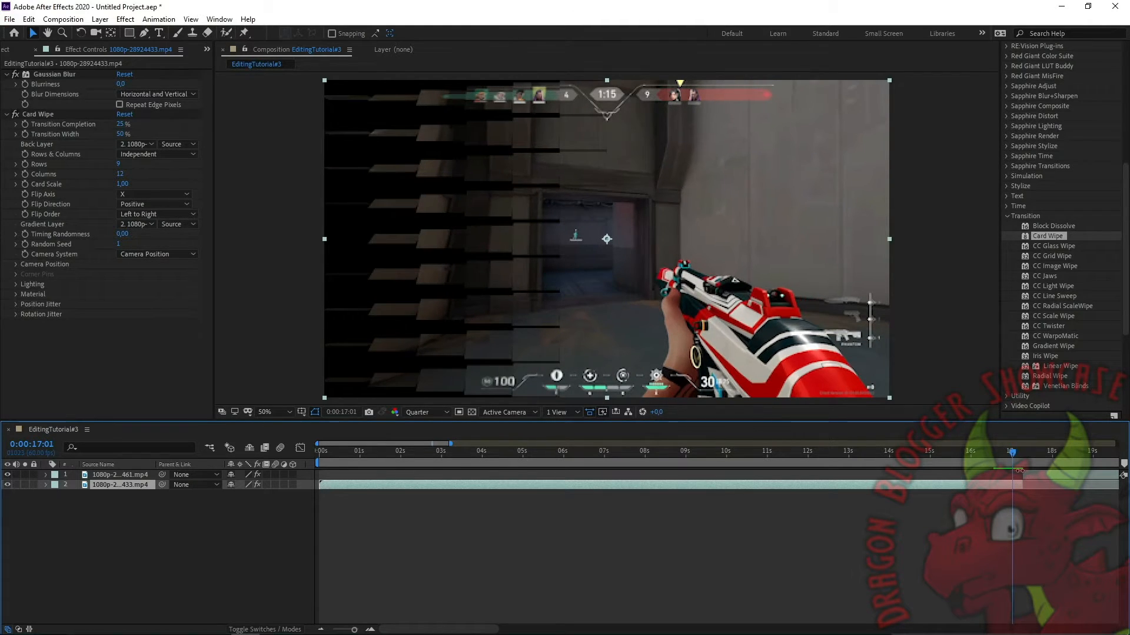
left_click(25, 125)
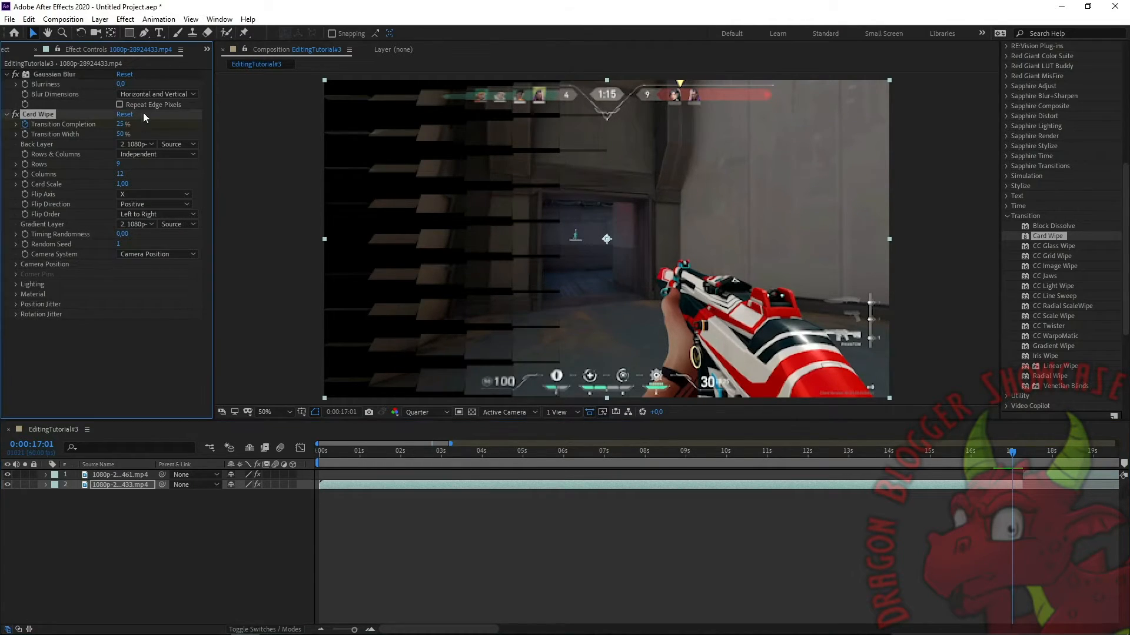
left_click(120, 125)
type("0")
key("Return")
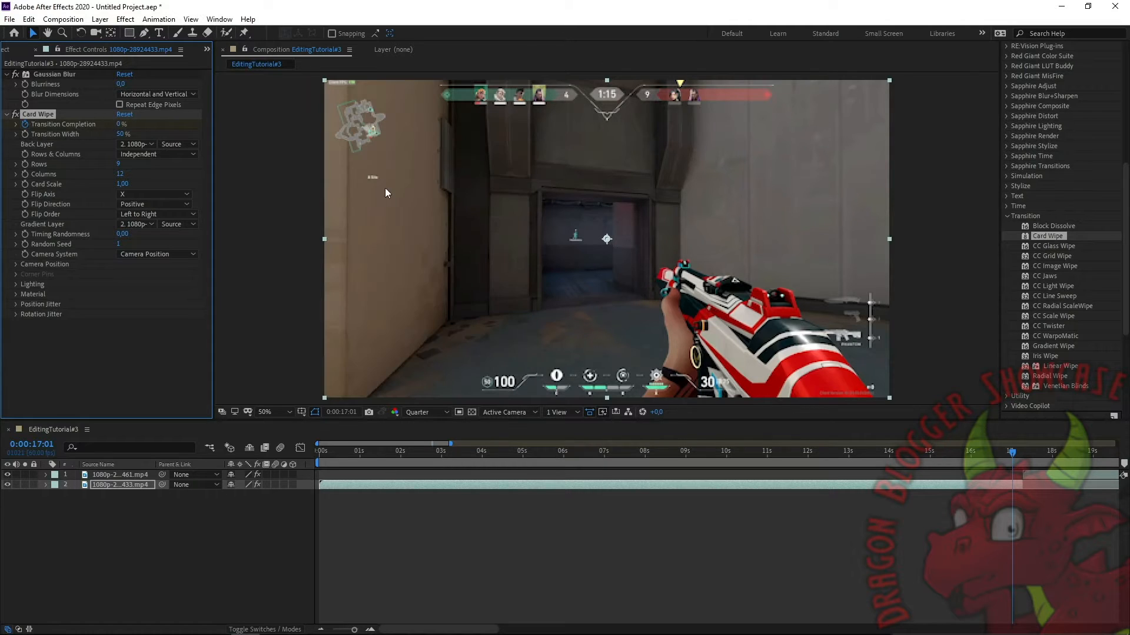
- Set the first clip's Card Wipe Transition Completion to 100 % at 0:00:17:16
left_click_drag(1009, 450, 1023, 458)
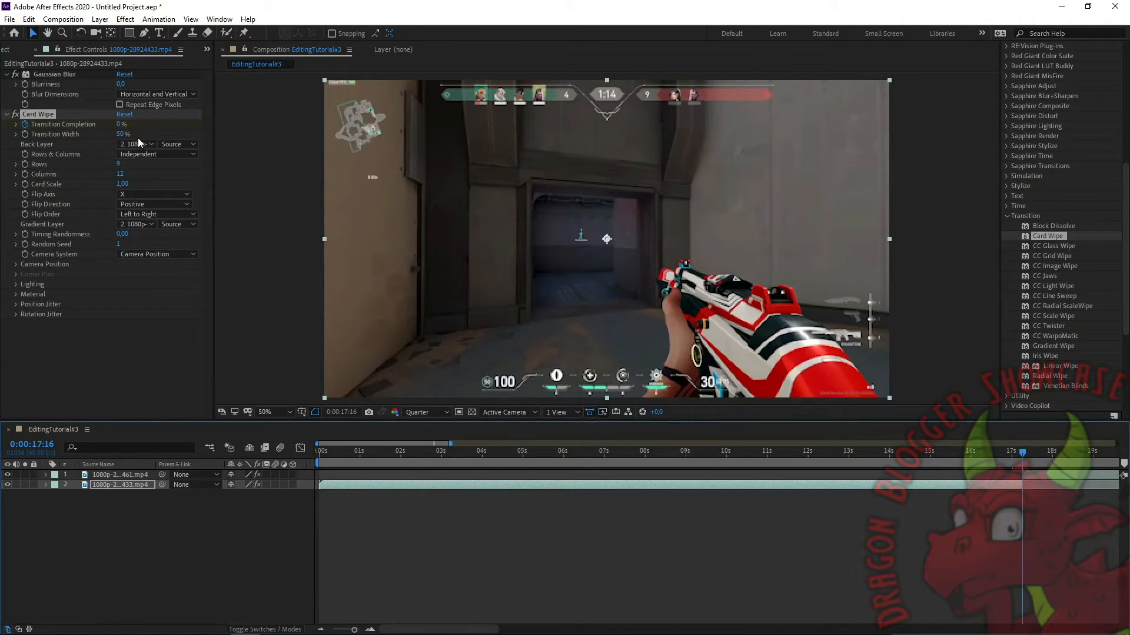
left_click(122, 126)
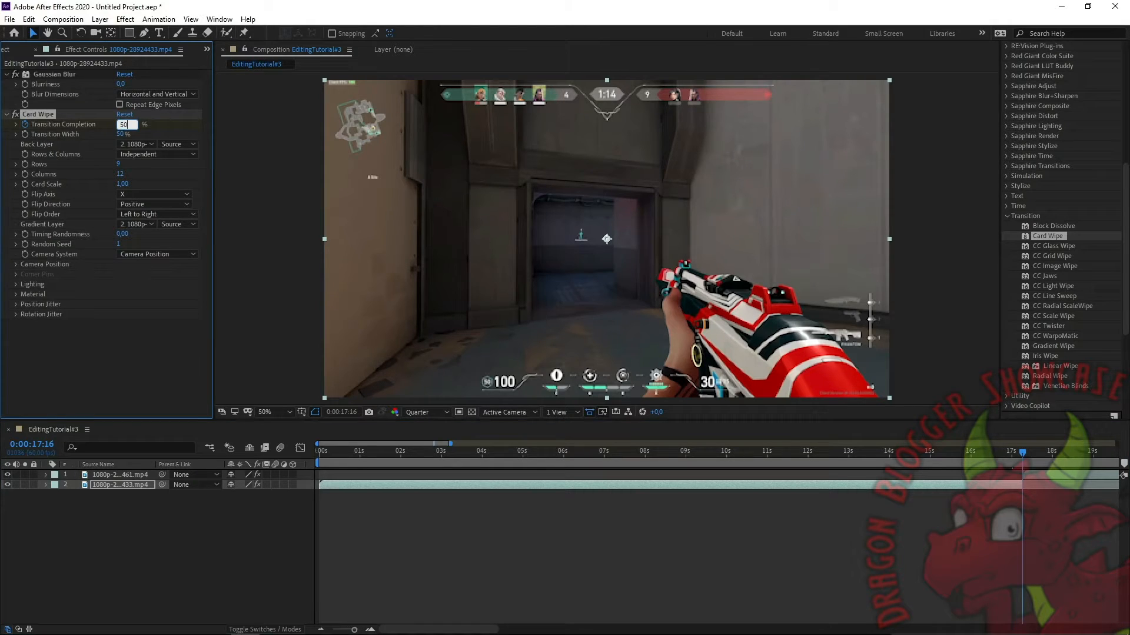
type("100")
key("Return")
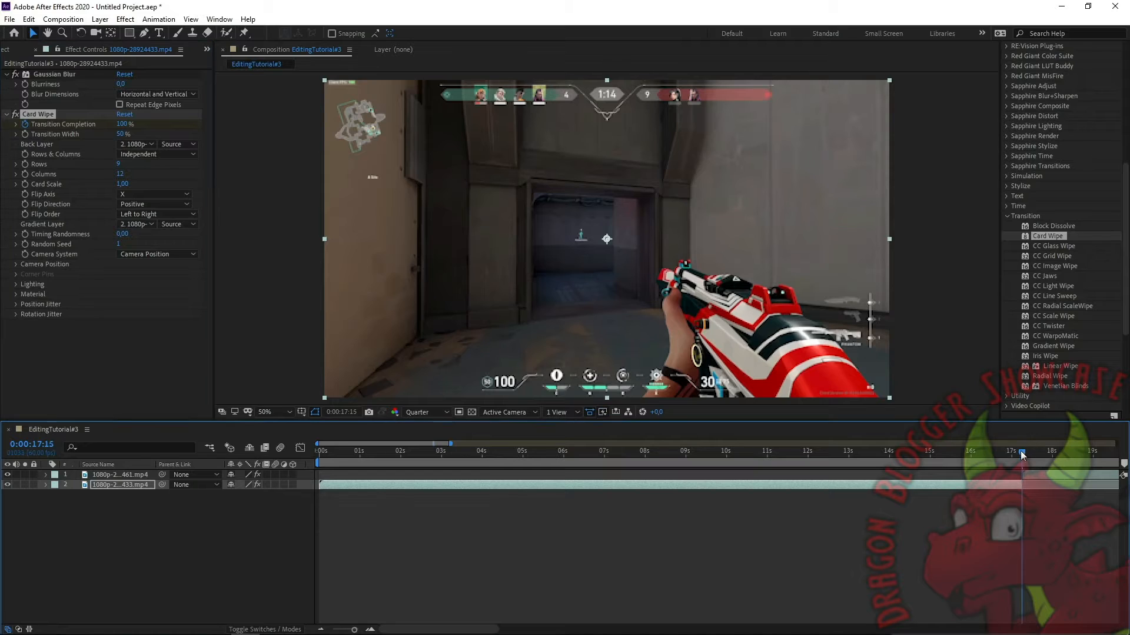
- Remove Card Wipe from the second clip and preview the transition from 0:00:15:57
left_click_drag(1020, 451, 971, 468)
left_click(1036, 474)
left_click(40, 74)
key("Delete")
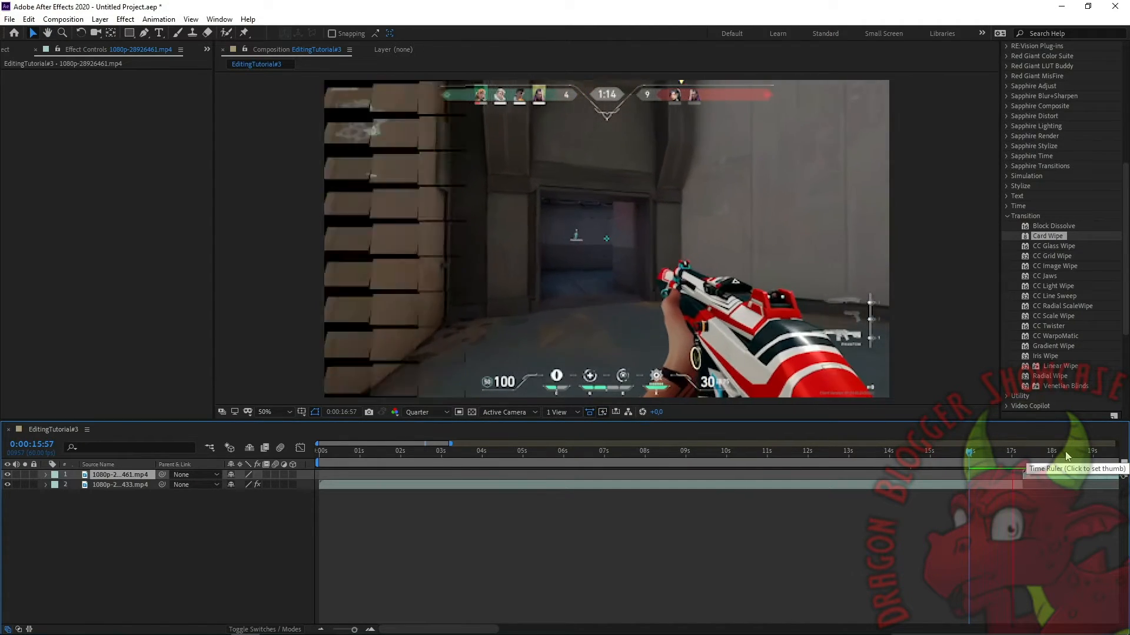
- Change the first clip's Card Wipe Transition Completion keyframe at 0:00:17:16 to 50 %
left_click_drag(1066, 454, 1022, 460)
left_click(1018, 486)
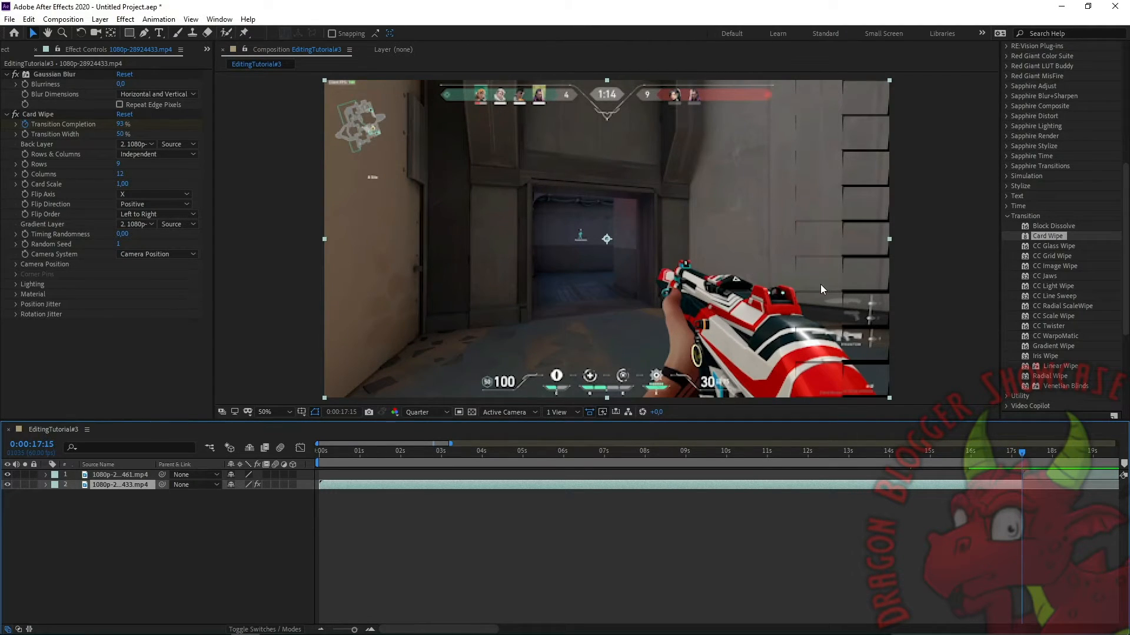
key("Page_Down")
left_click(123, 123)
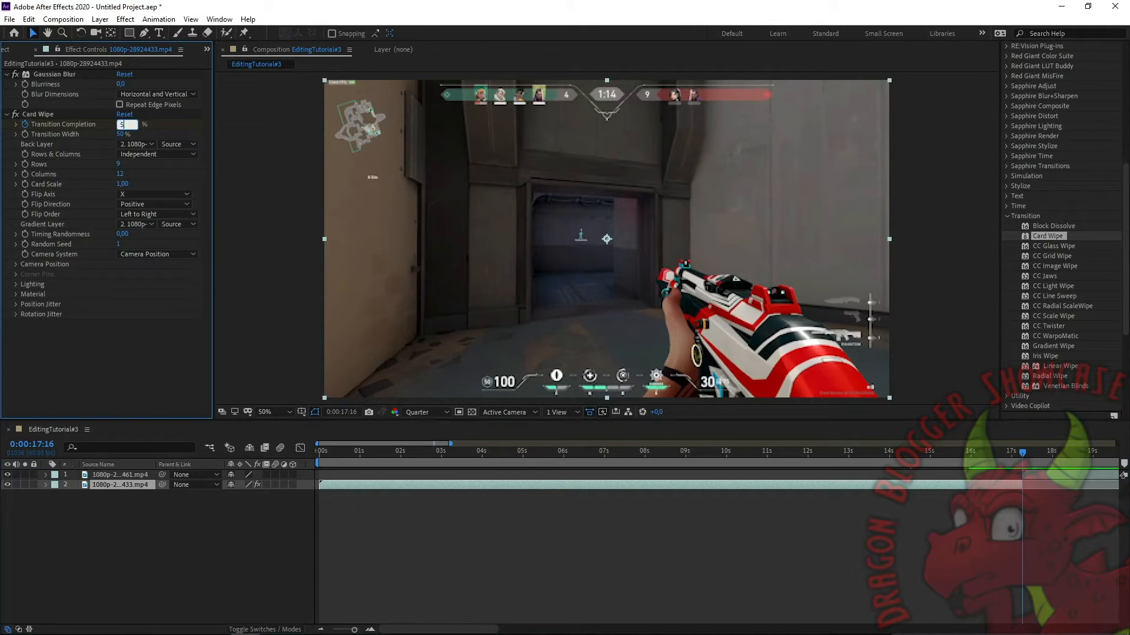
type("50")
key("Return")
- Apply Card Wipe to the second clip and keyframe its Transition Completion at 50 % right after the cut
left_click_drag(1018, 456, 1024, 458)
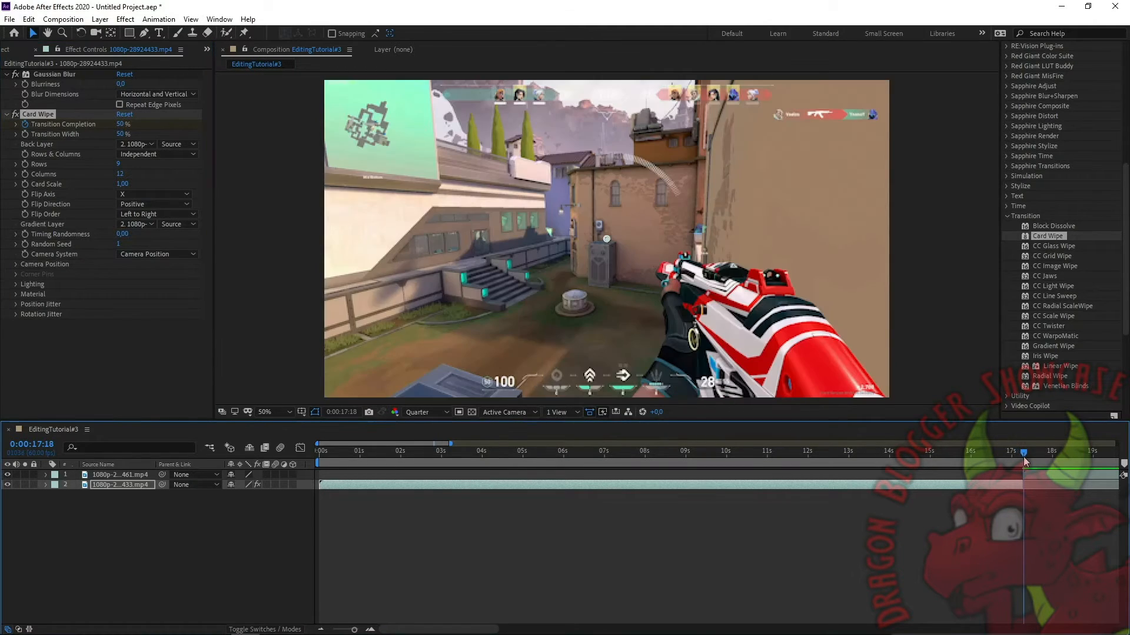
left_click_drag(1048, 236, 1042, 475)
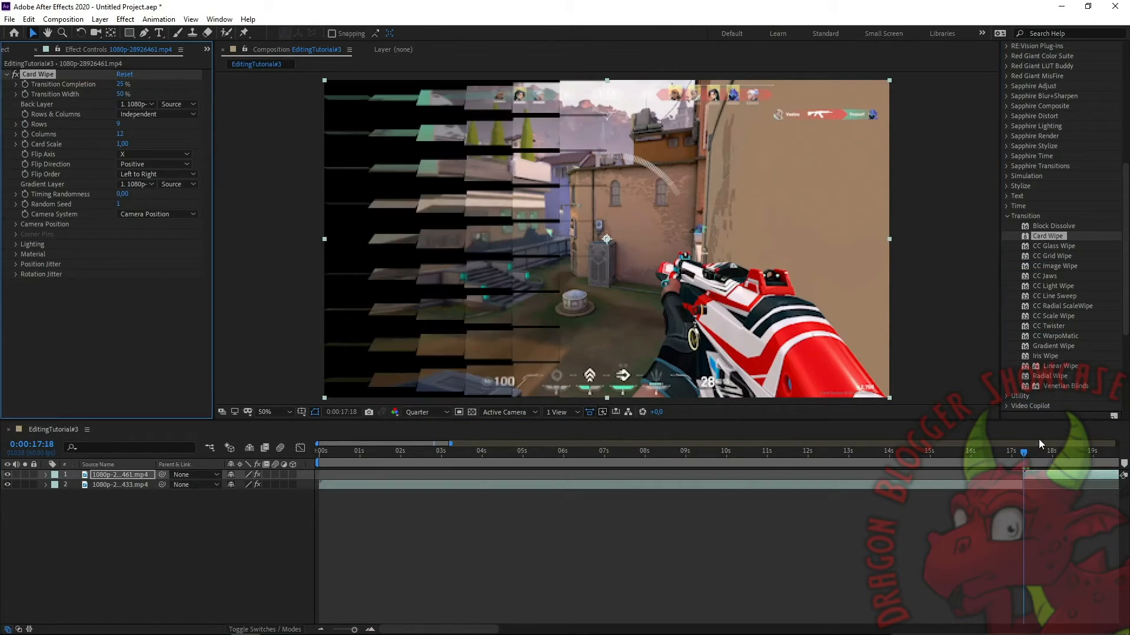
left_click(119, 84)
type("50")
key("Return")
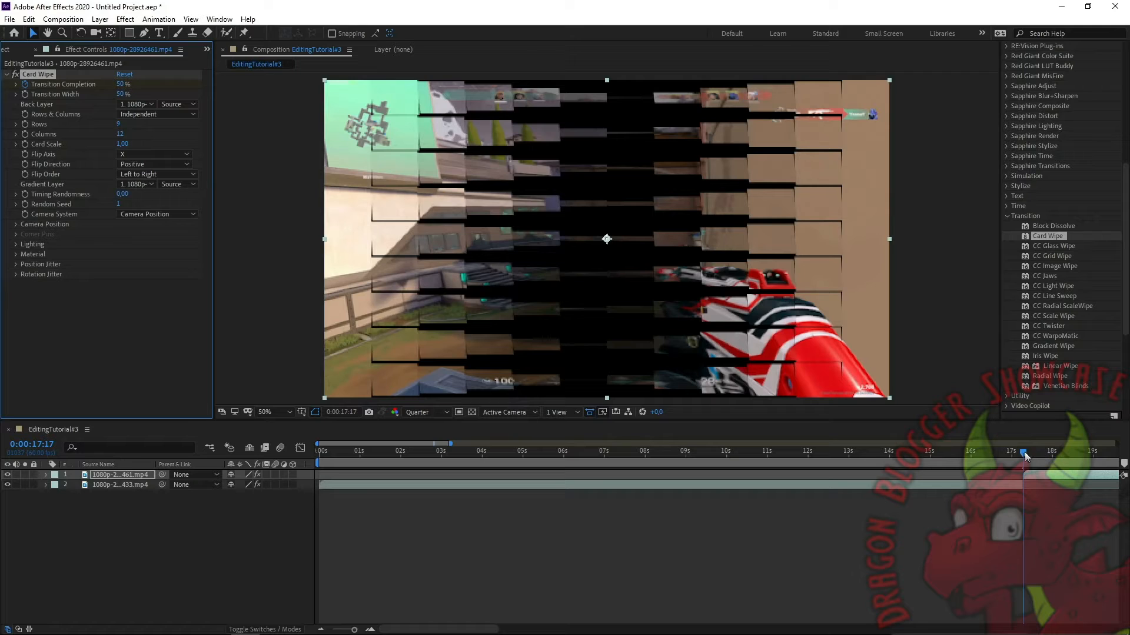
- Set the second clip's Transition Completion to 100 % at 0:00:17:29 and preview the card wipe across the cut
left_click_drag(1024, 452, 1032, 454)
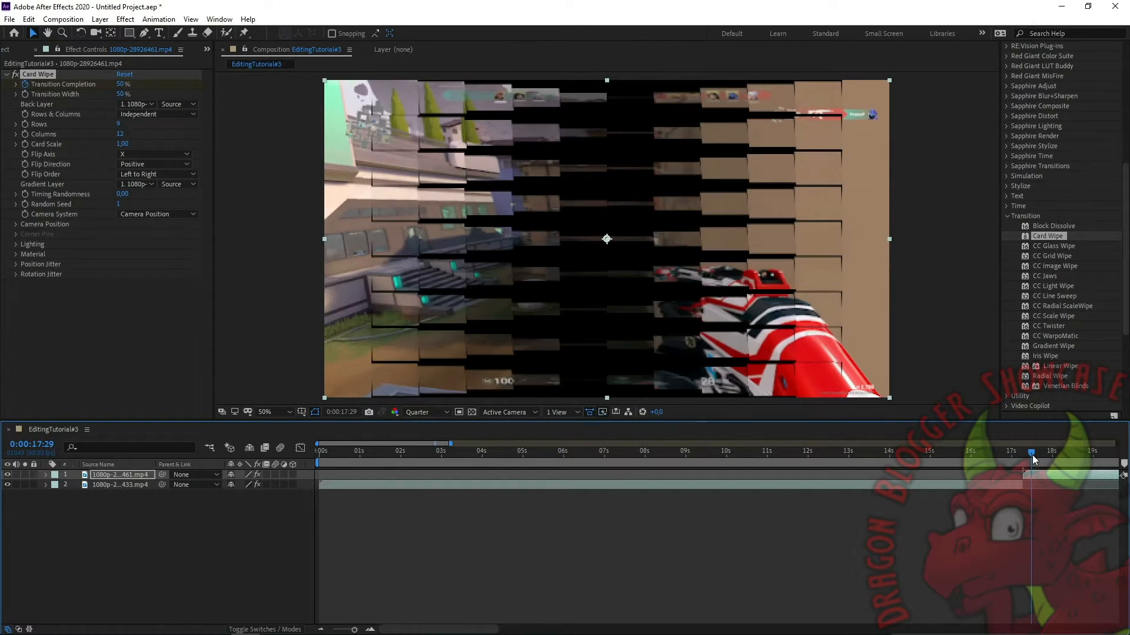
left_click(122, 85)
type("1,")
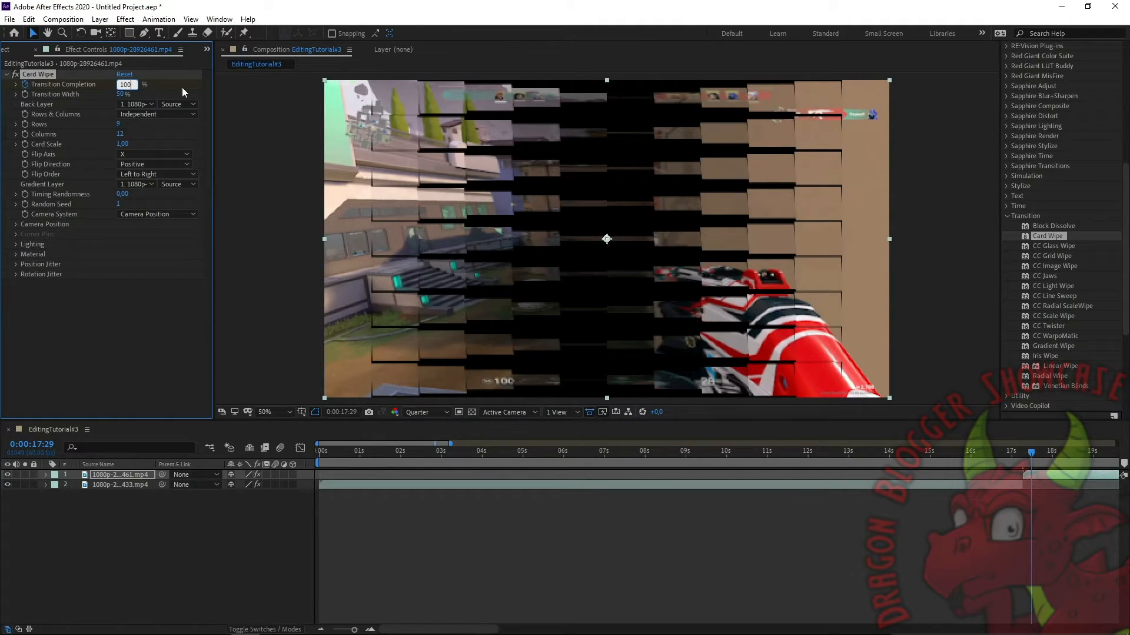
type("00")
key("Return")
mouse_move(1030, 453)
left_mouse_down()
mouse_move(977, 441)
mouse_move(997, 461)
mouse_move(1034, 468)
left_mouse_up()
key("space")
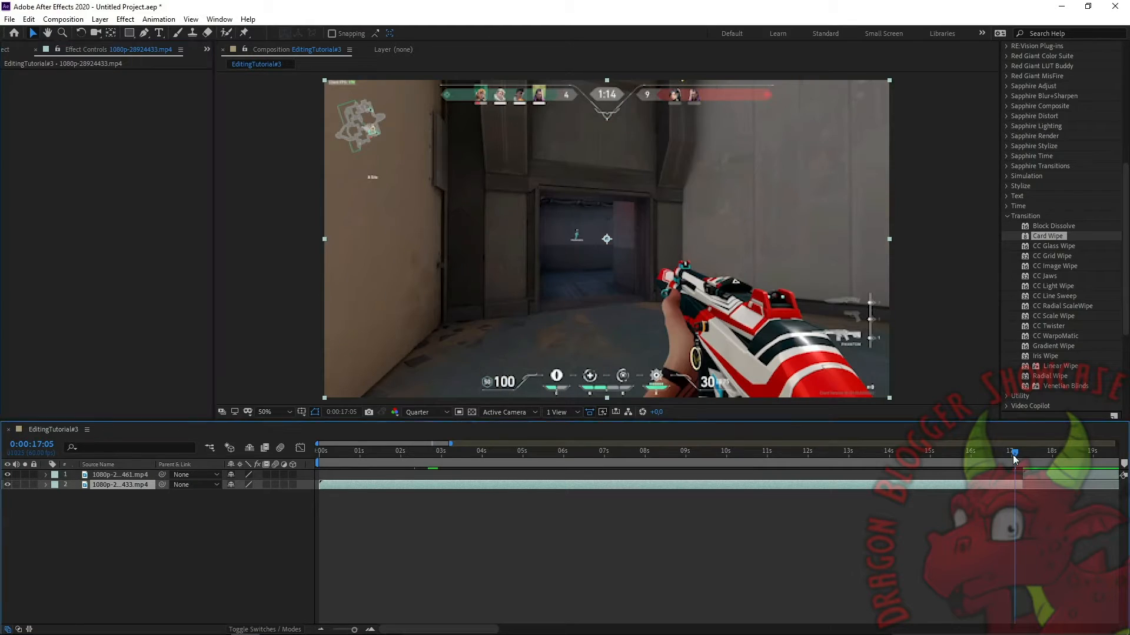
- Shift both clips slightly so that they meet at 0:00:17:20, and place the playhead on that cut
left_click_drag(1012, 454, 1021, 457)
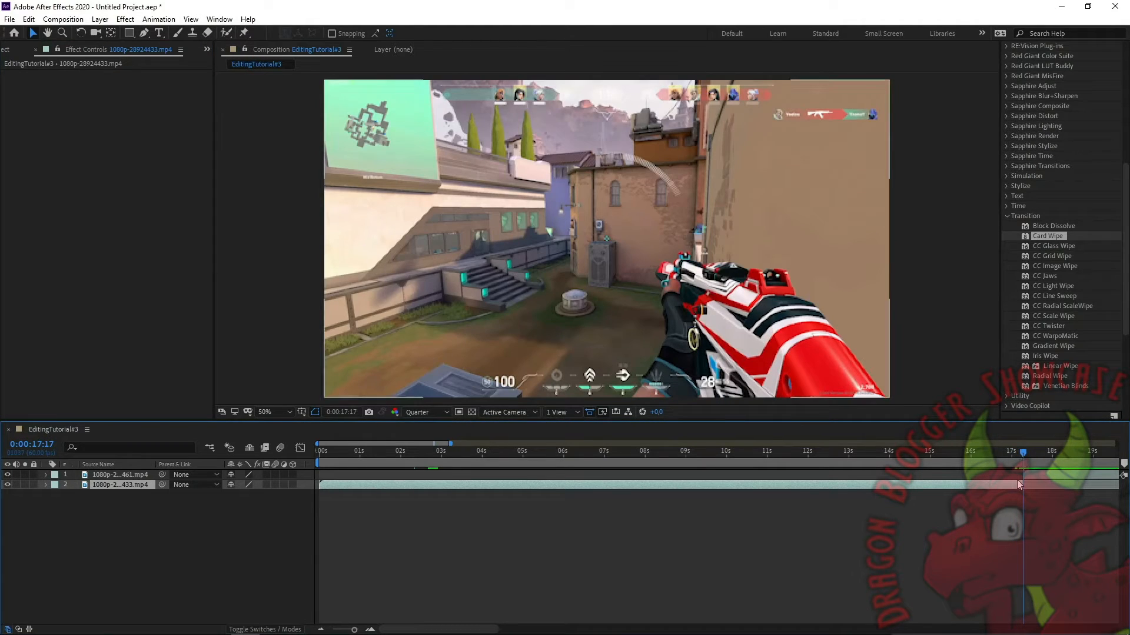
left_click(1018, 483)
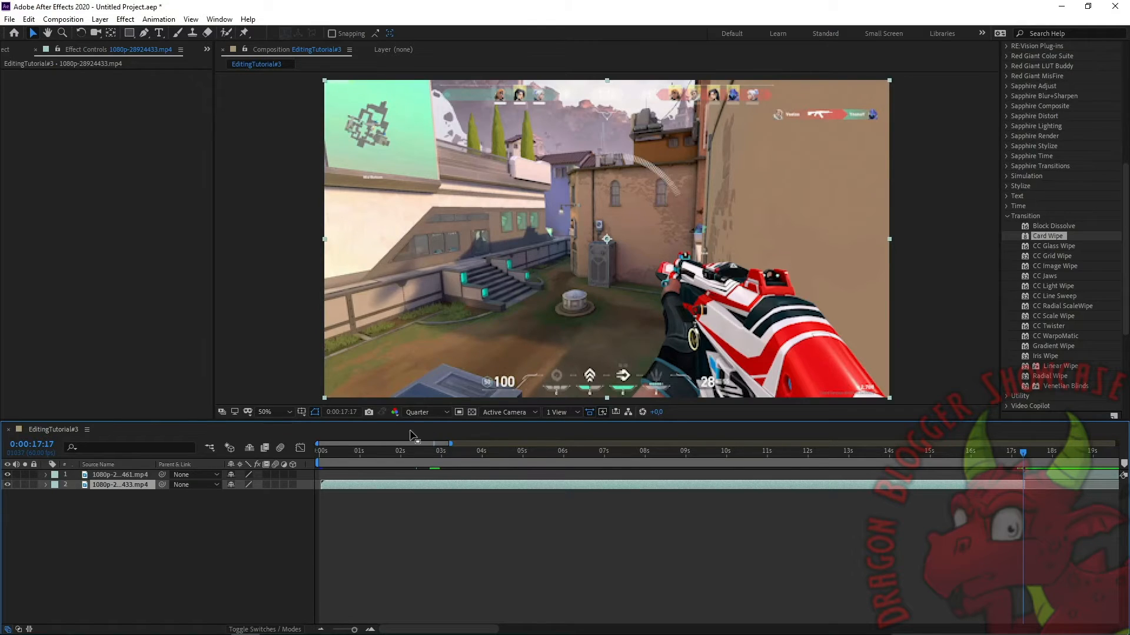
left_click_drag(393, 443, 458, 451)
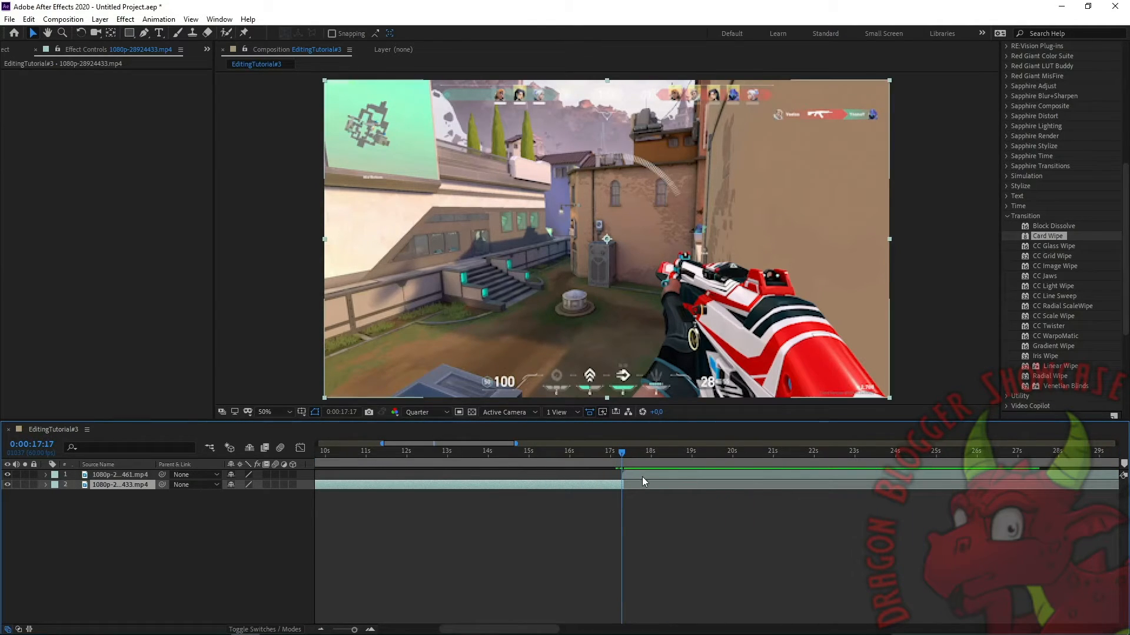
mouse_move(623, 453)
left_mouse_down()
mouse_move(633, 474)
mouse_move(624, 451)
left_mouse_up()
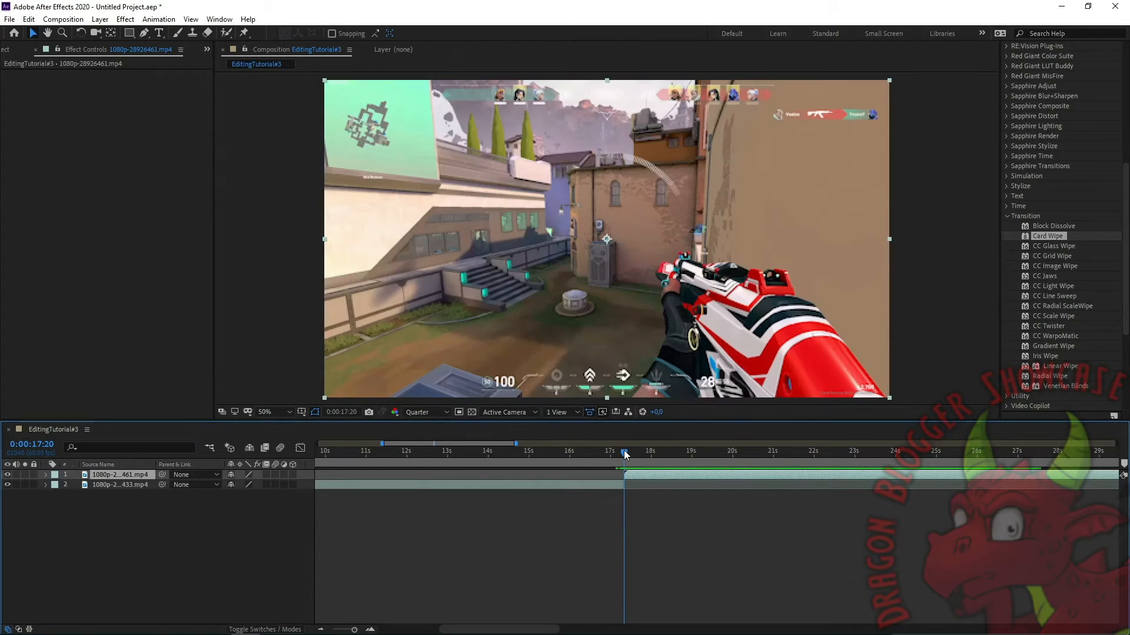
- Step back frame by frame from the cut to 0:00:17:06 to examine the end of the first clip
key("Page_Up")
key("Page_Up")
key("Page_Up")
key("Page_Up")
key("Page_Up")
key("Page_Up")
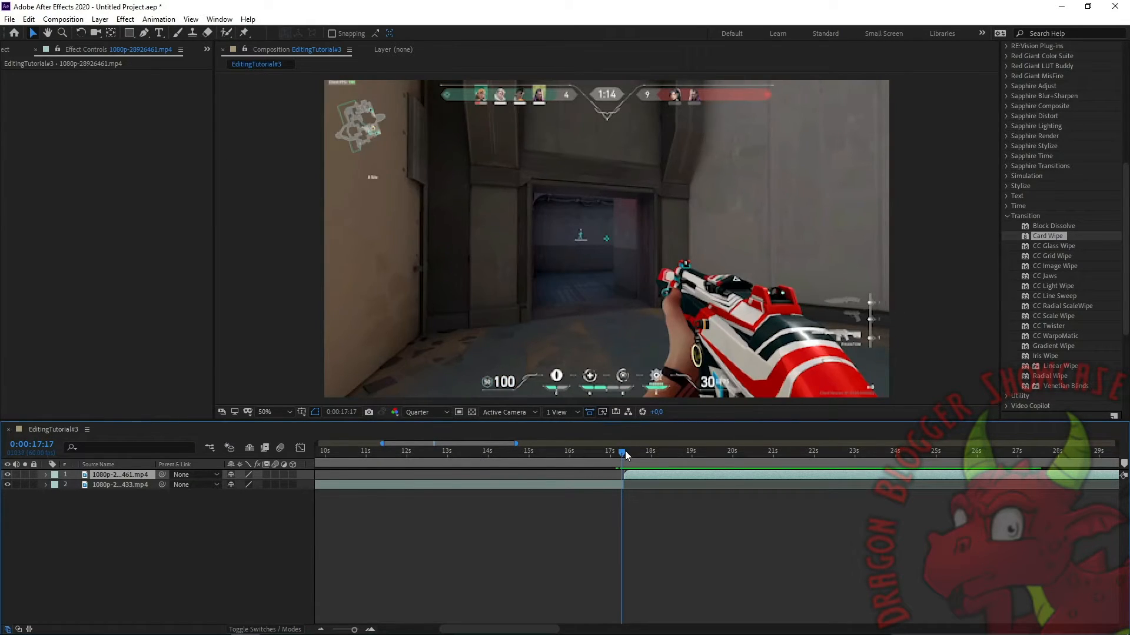
key("Page_Up")
key("Page_Up")
key("Page_Up")
key("Page_Up")
key("Page_Up")
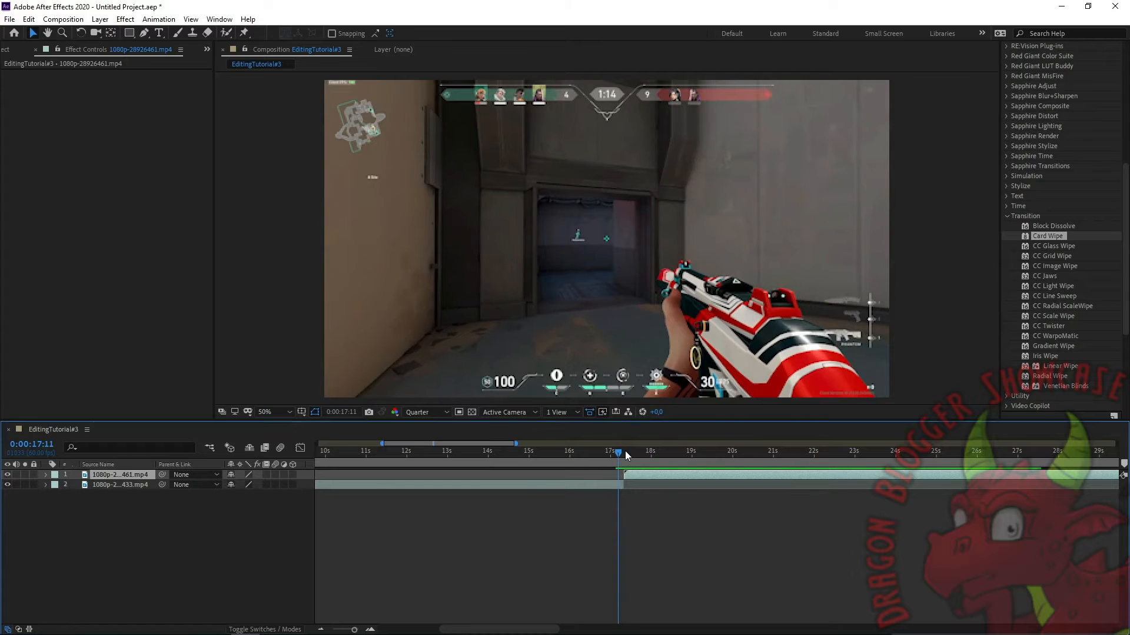
key("Page_Up")
key("Page_Up")
key("Page_Up")
key("Page_Up")
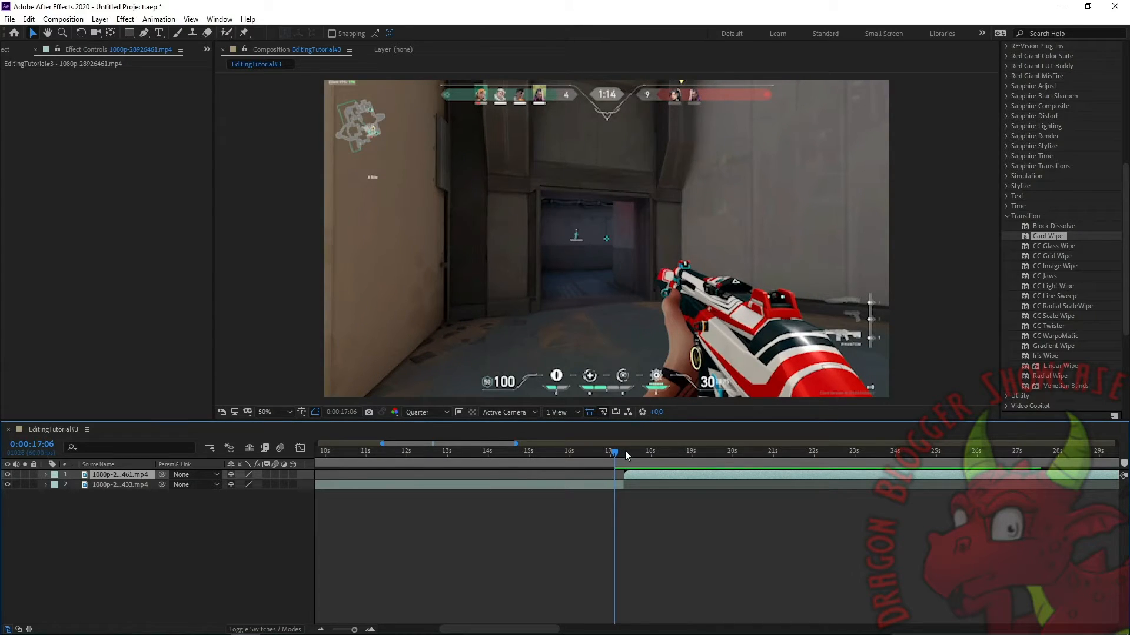
- Return to the cut at 0:00:17:20 and step forward frame by frame to 0:00:17:35 in the second clip
left_click_drag(611, 459, 626, 463)
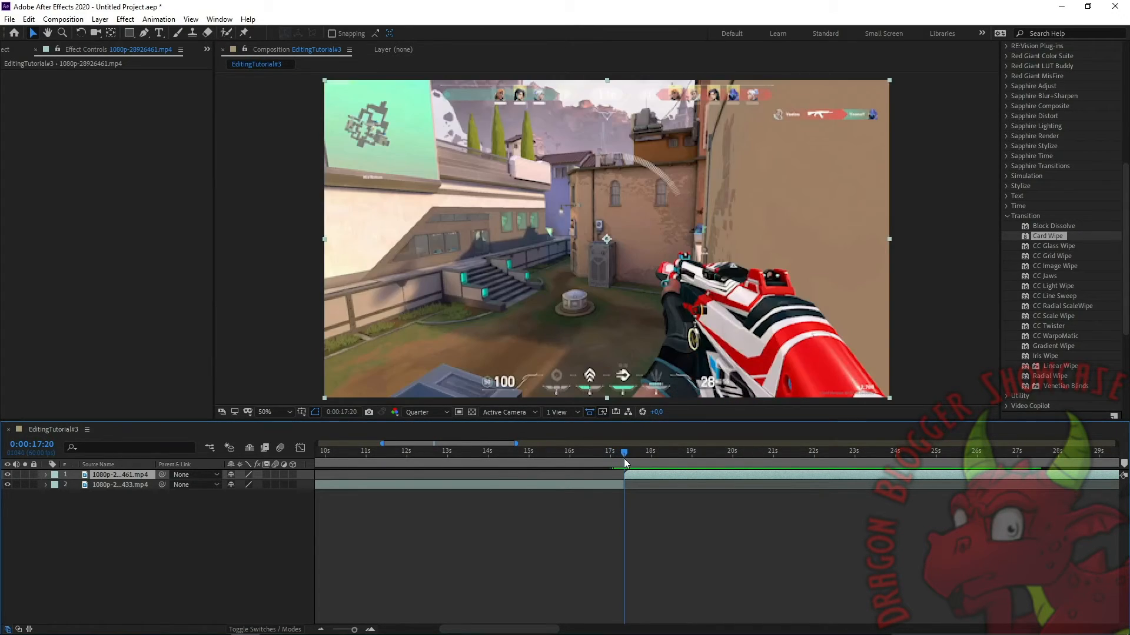
key("Page_Down")
key("Page_Down")
key("Page_Down")
key("Page_Down")
key("Page_Down")
key("Page_Down")
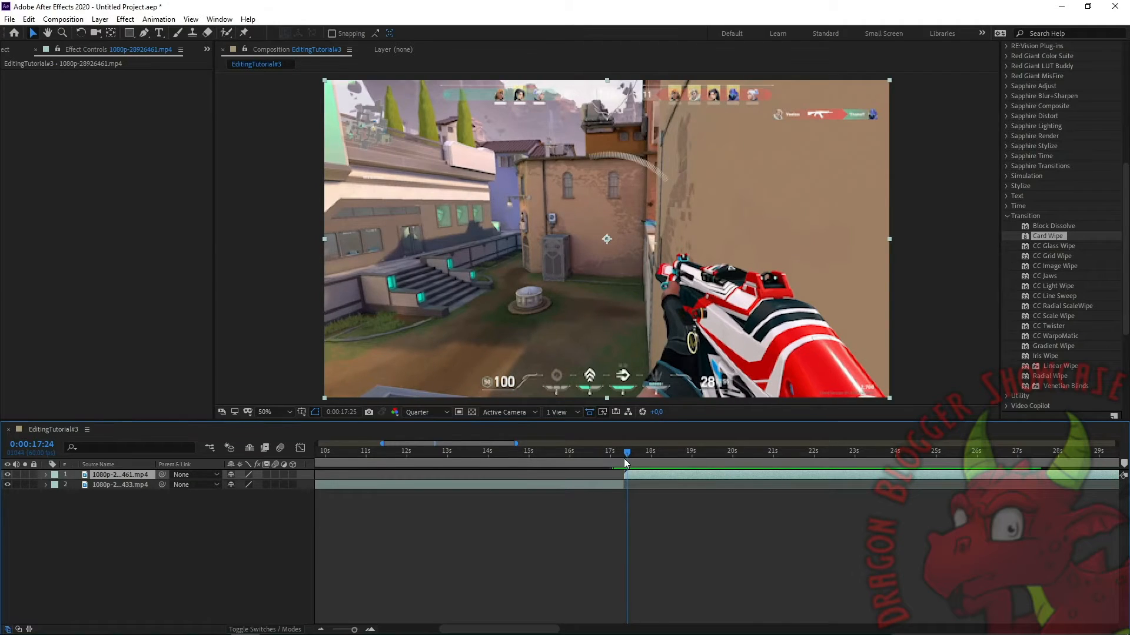
key("Page_Down")
key("Page_Down")
key("Page_Down")
key("Page_Down")
key("Page_Down")
key("Page_Down")
key("Page_Down")
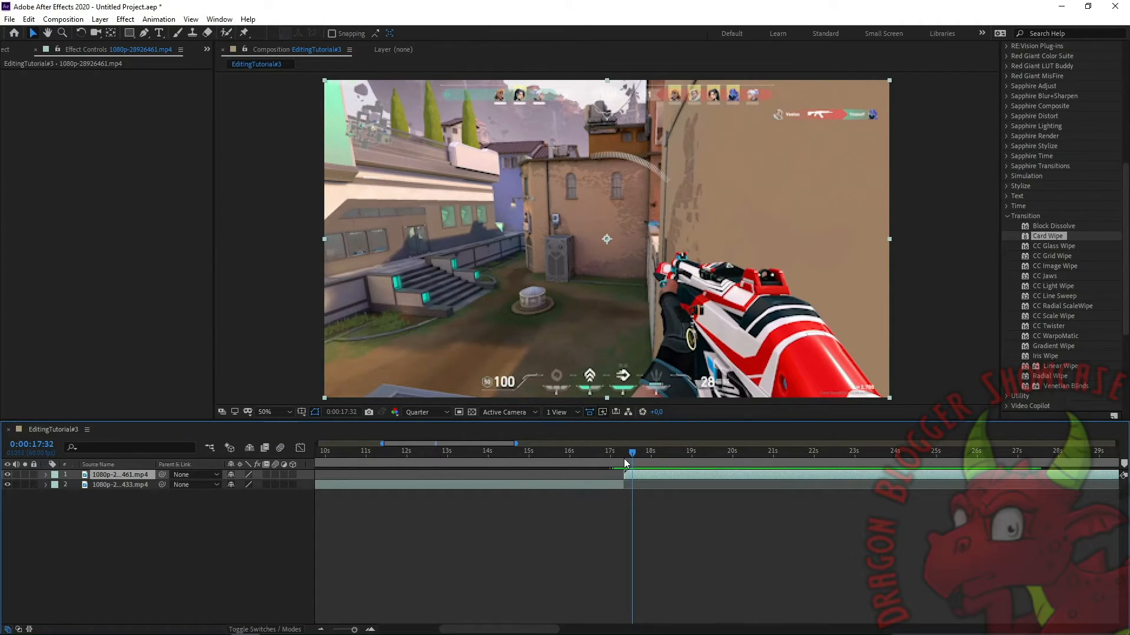
key("Page_Down")
key("Page_Down")
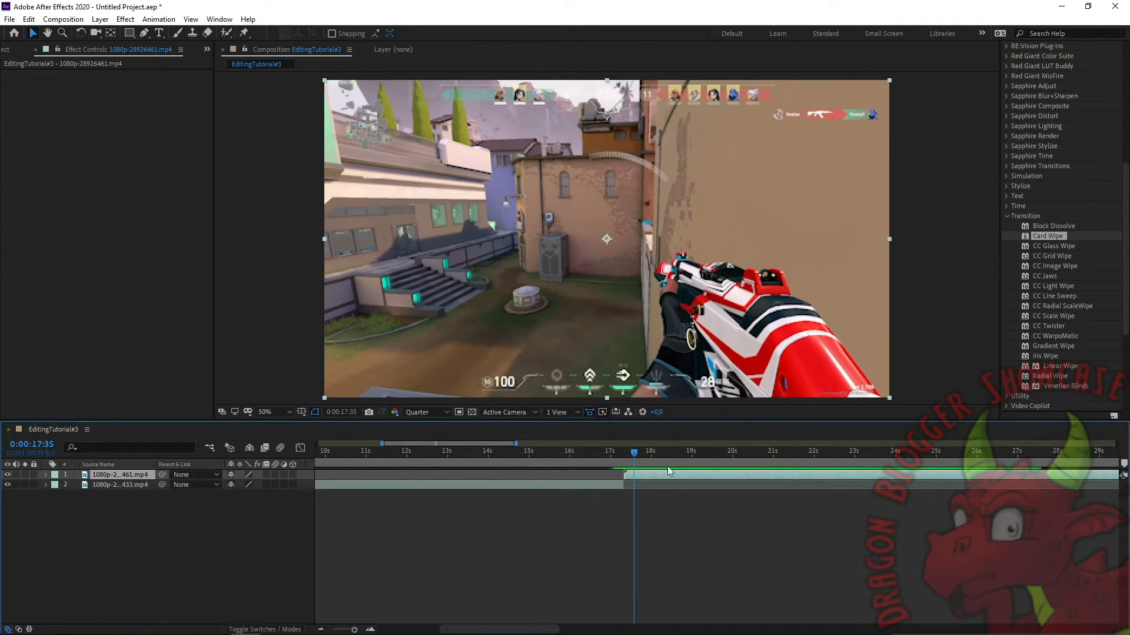
- Split the second clip at 0:00:17:35 and the first clip at 0:00:17:04
key("ctrl+shift+d")
left_click(624, 464)
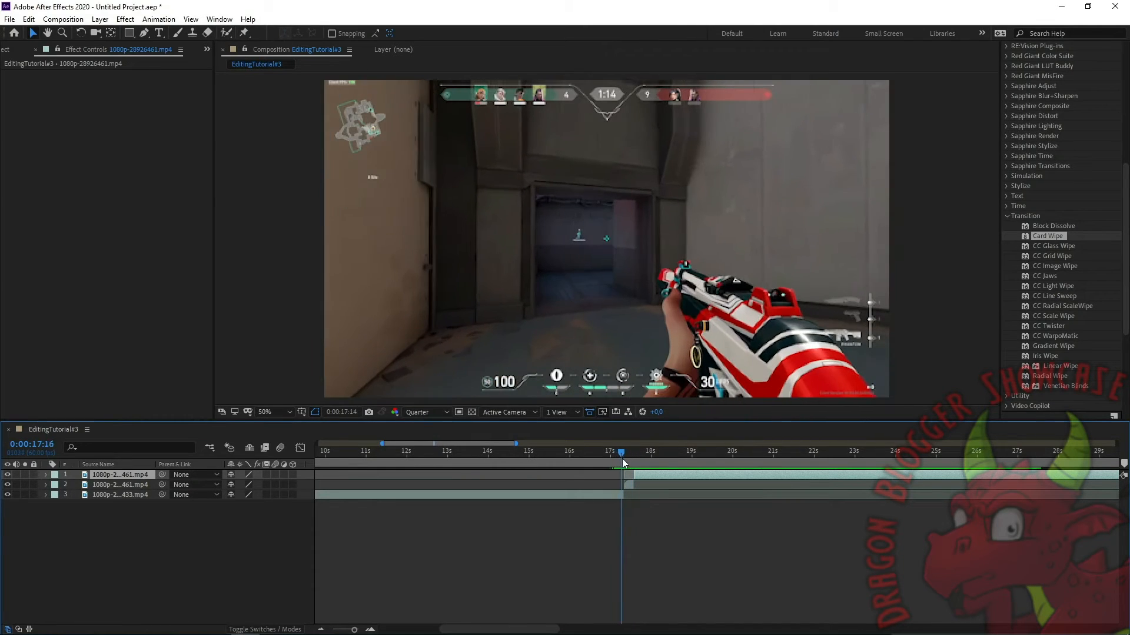
key("Page_Up")
key("Page_Up")
key("Page_Up")
key("Page_Up")
key("Page_Up")
key("Page_Up")
key("Page_Up")
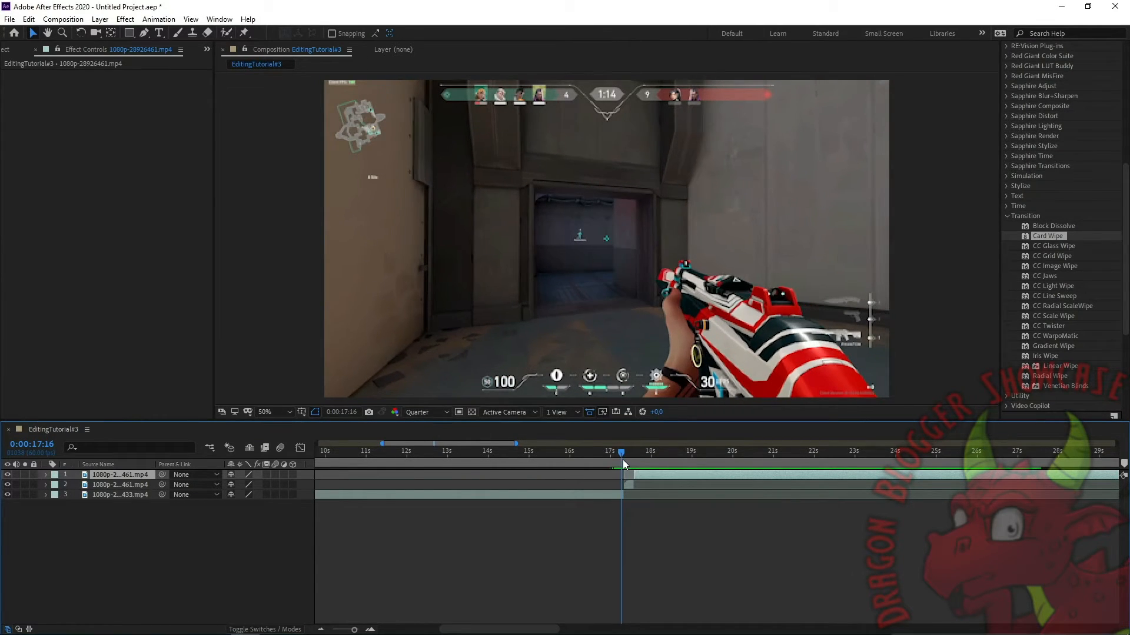
key("Page_Up")
key("Page_Up")
key("Page_Up")
key("Page_Up")
key("Page_Up")
key("Page_Up")
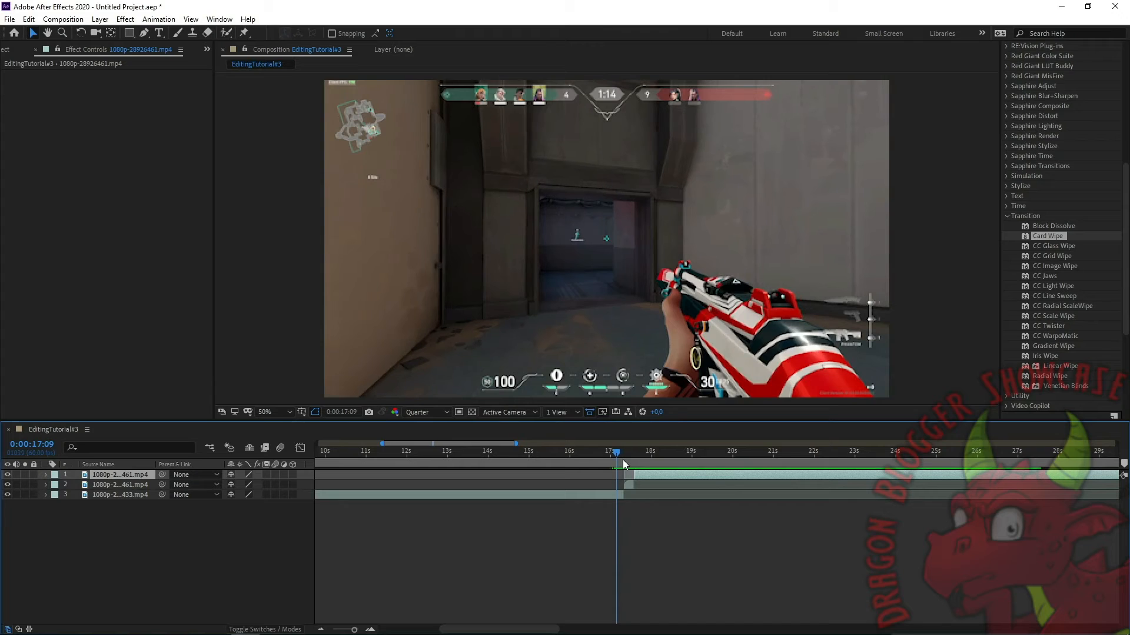
key("Page_Up")
key("Page_Up")
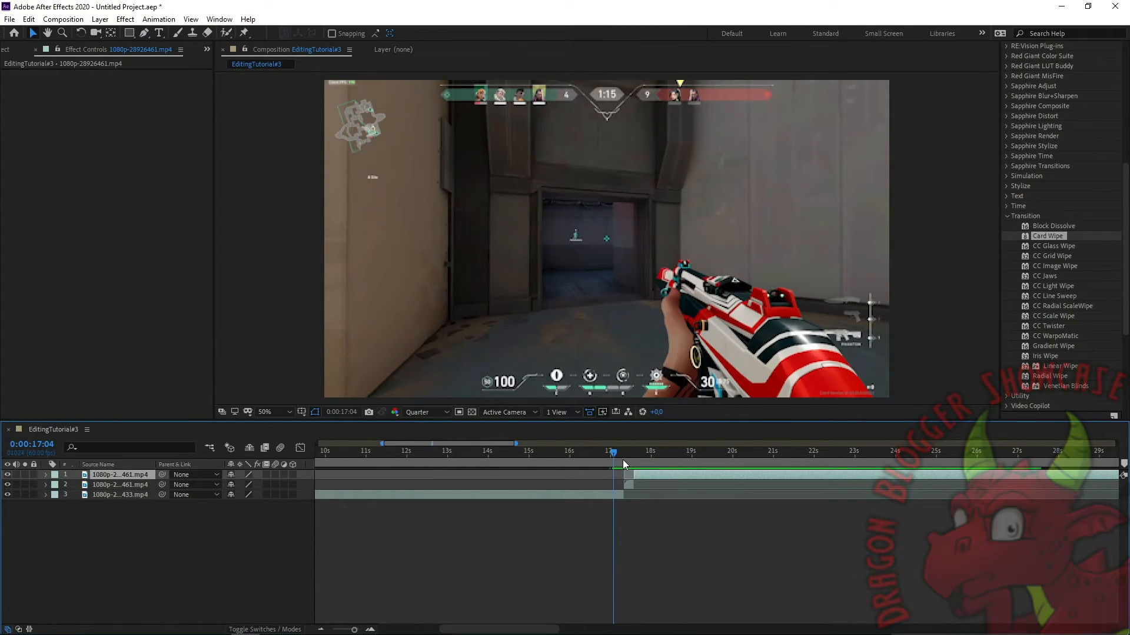
left_click(618, 494)
key("ctrl+shift+d")
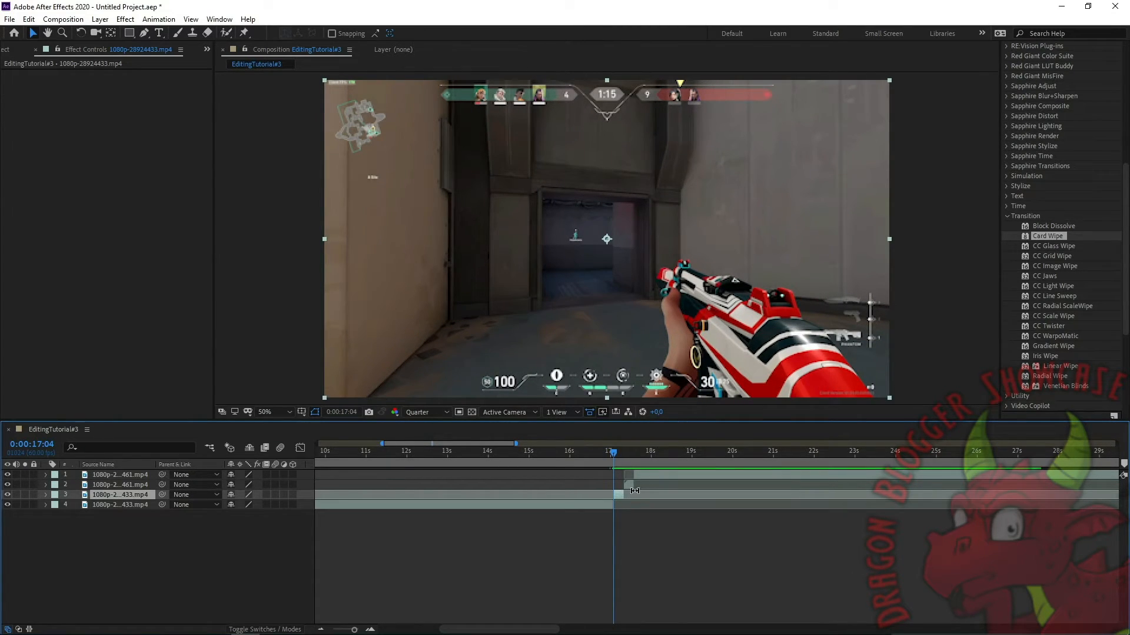
- Add a Scale keyframe at 0:00:17:04 on the short end piece of the first clip
left_click(633, 484)
left_click(623, 481)
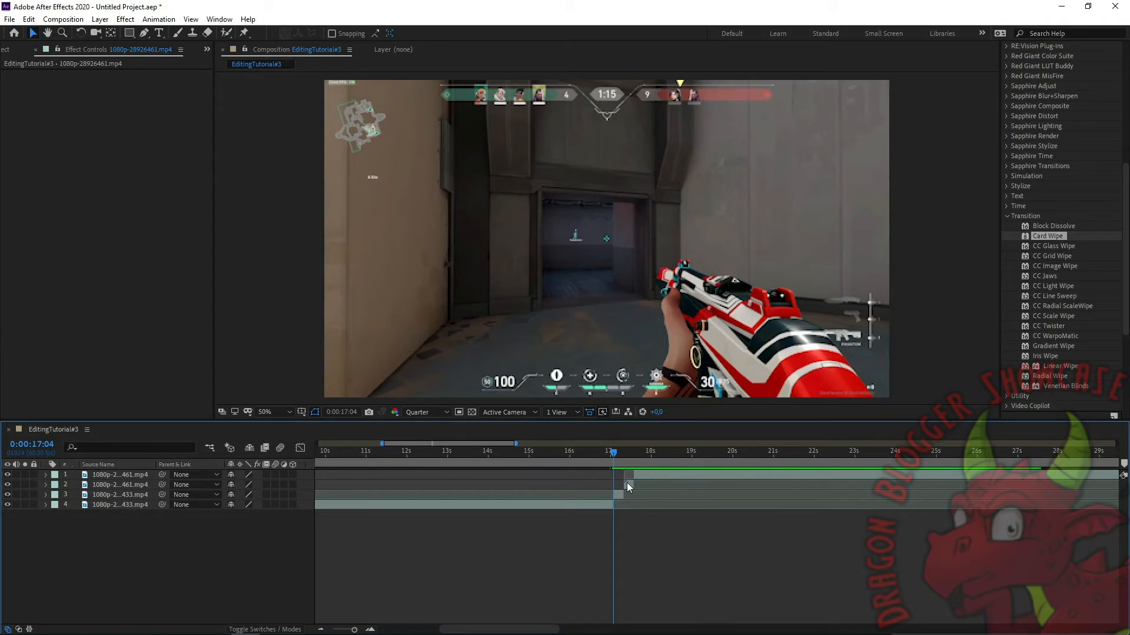
left_click(627, 483)
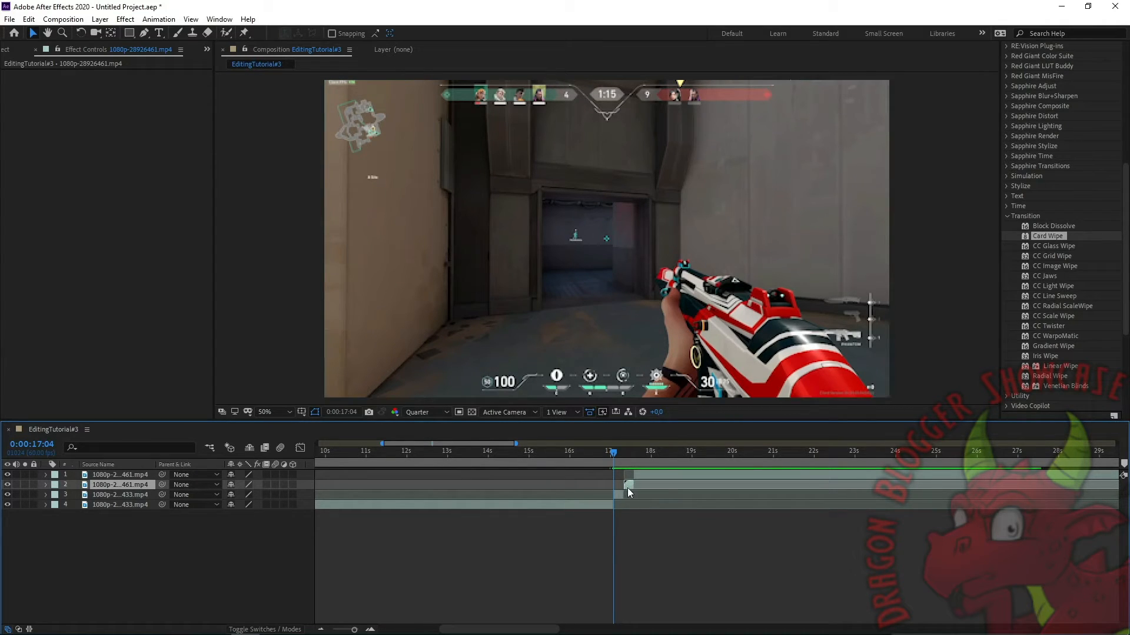
left_click(620, 465)
left_click_drag(619, 465, 616, 463)
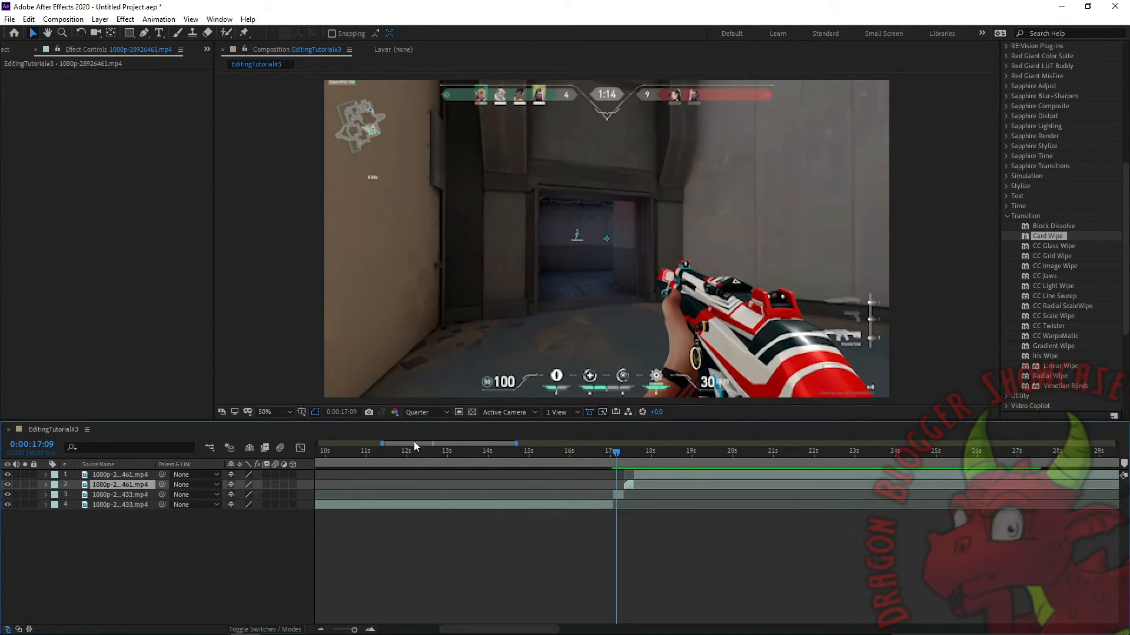
left_click_drag(387, 448, 406, 445)
mouse_move(511, 443)
left_mouse_down()
mouse_move(447, 445)
mouse_move(522, 459)
mouse_move(512, 465)
left_mouse_up()
left_click(513, 494)
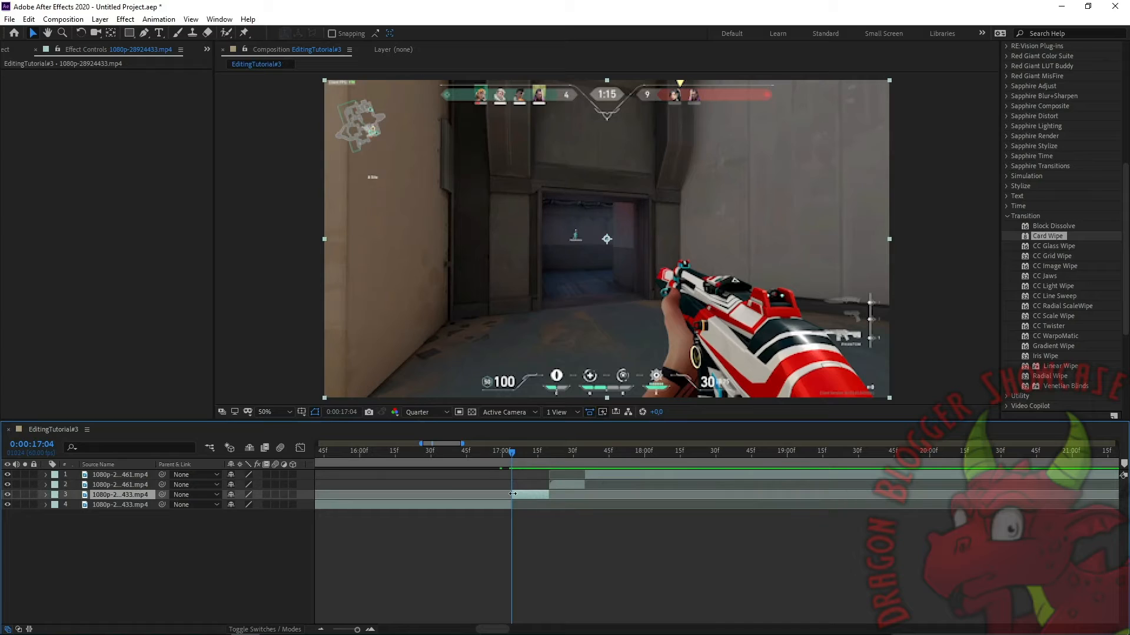
left_click(45, 494)
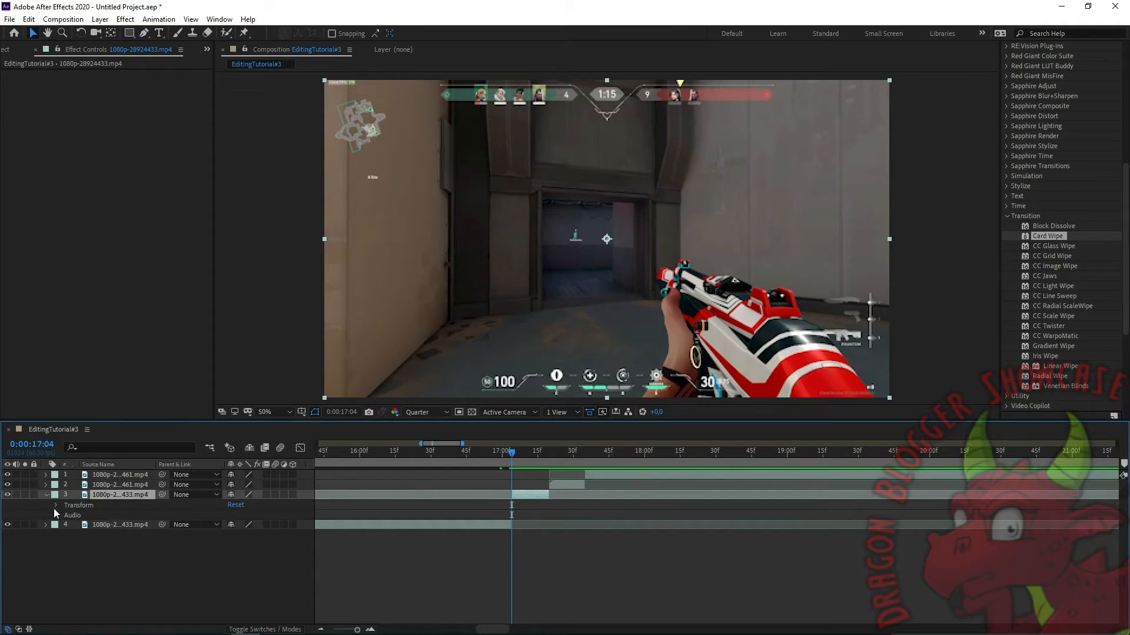
left_click(55, 505)
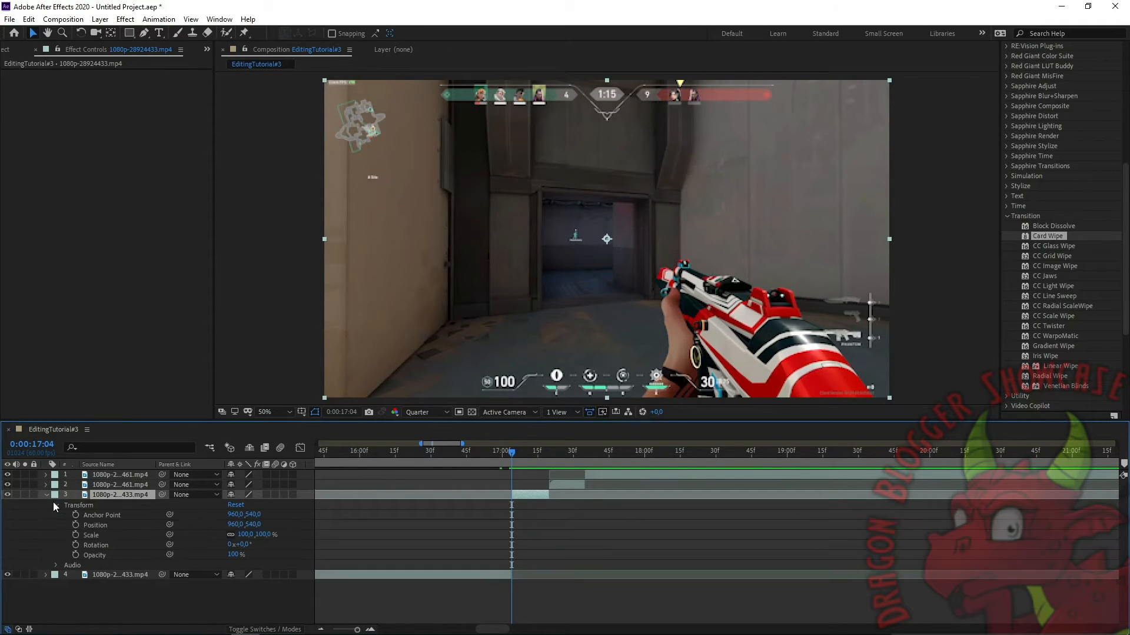
left_click(75, 534)
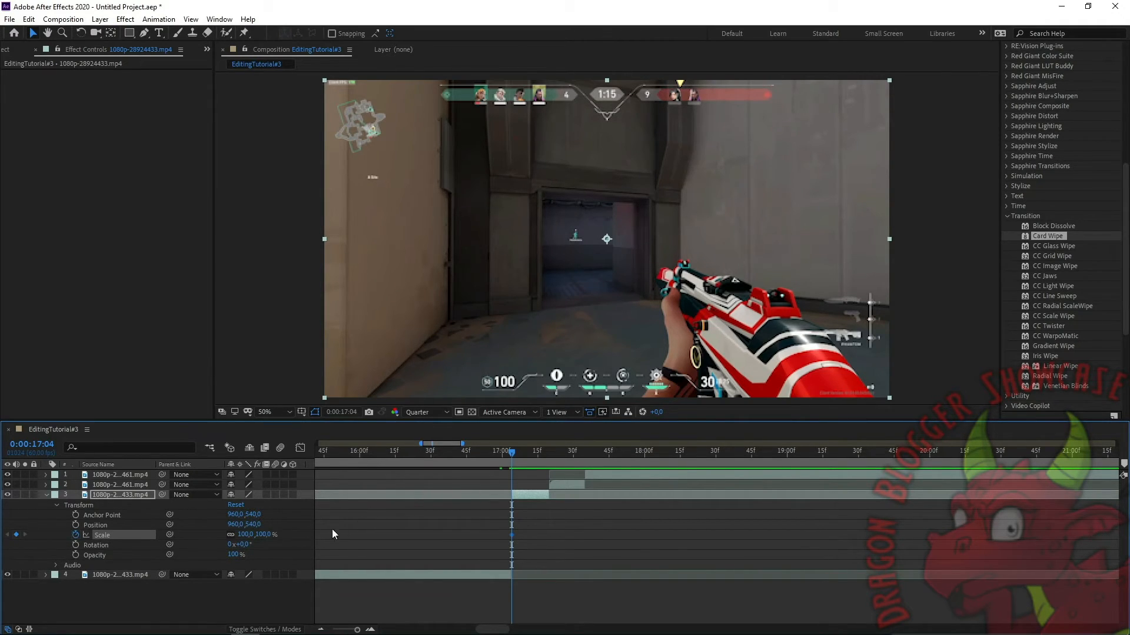
- Set the Scale of the first clip's end piece to 25 % at 0:00:17:19
left_click_drag(509, 455, 548, 460)
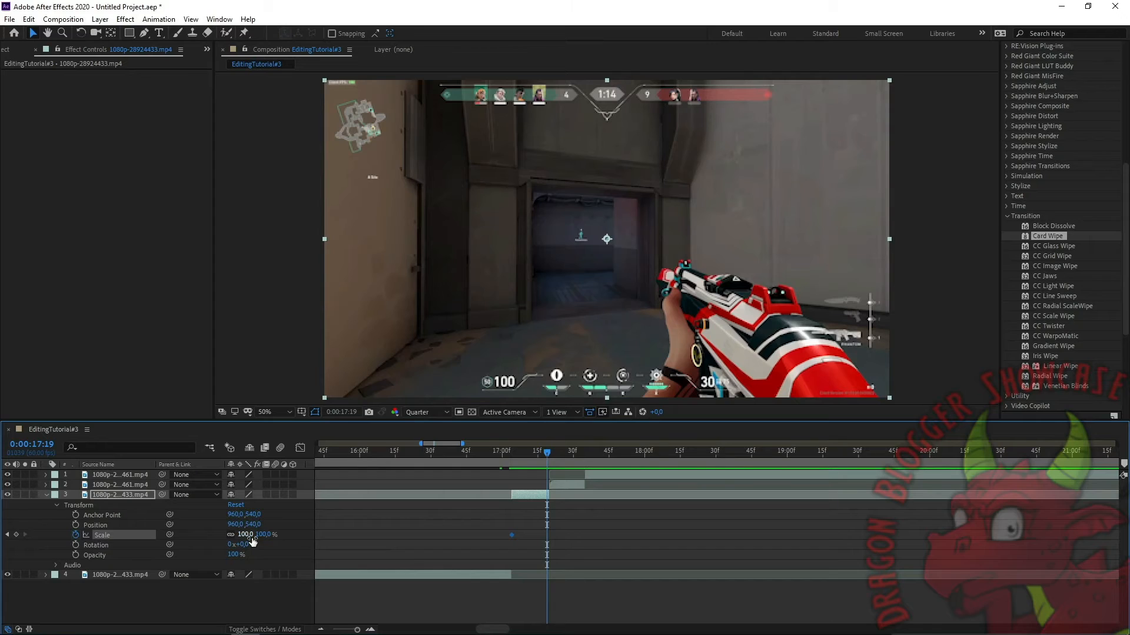
left_click(260, 535)
type("25")
key("Return")
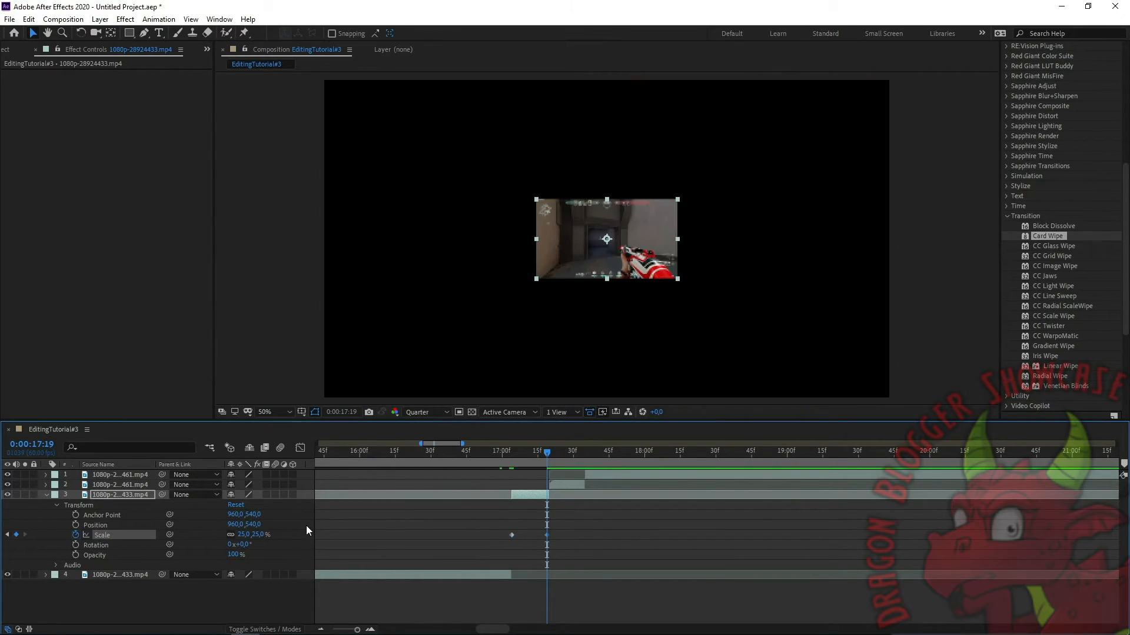
- Add a Scale keyframe of 25 % at 0:00:17:20 on the short opening piece of the second clip
left_click_drag(546, 453, 549, 453)
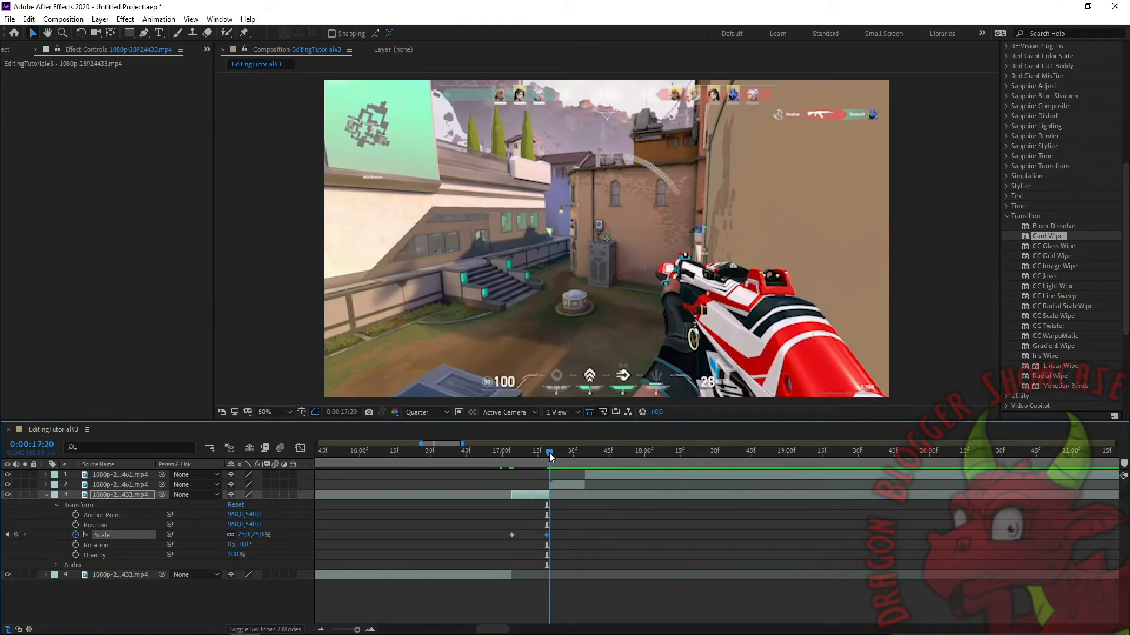
left_click(562, 486)
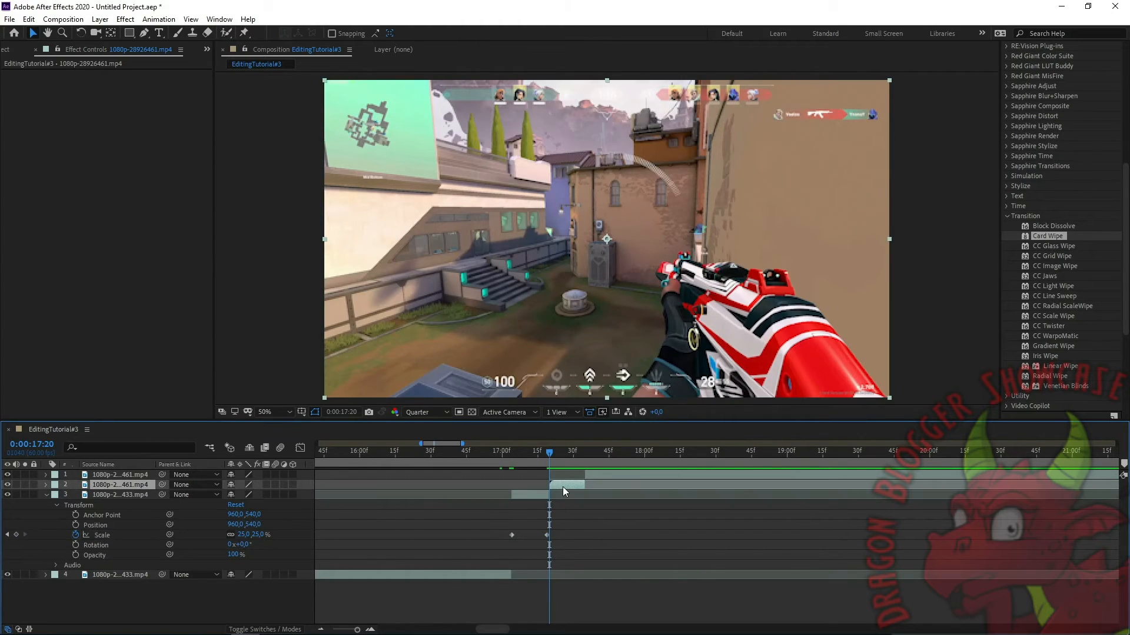
left_click(47, 485)
left_click(75, 525)
left_click(260, 524)
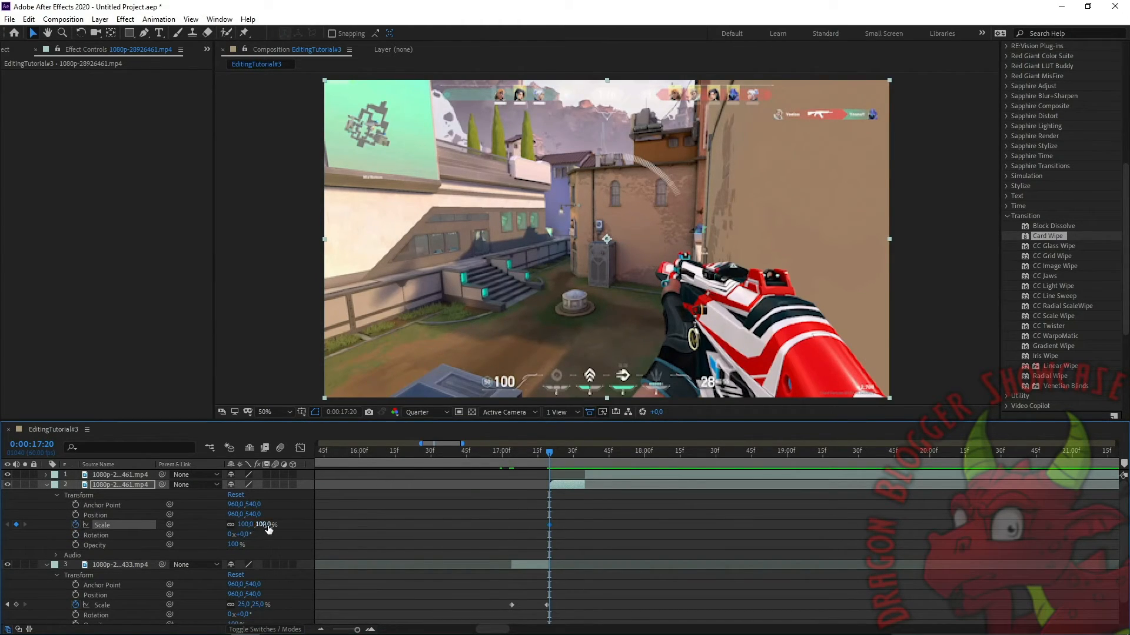
type("25")
key("Return")
- Set the Scale of the second clip's opening piece to 100 % at 0:00:17:34
left_click(584, 461)
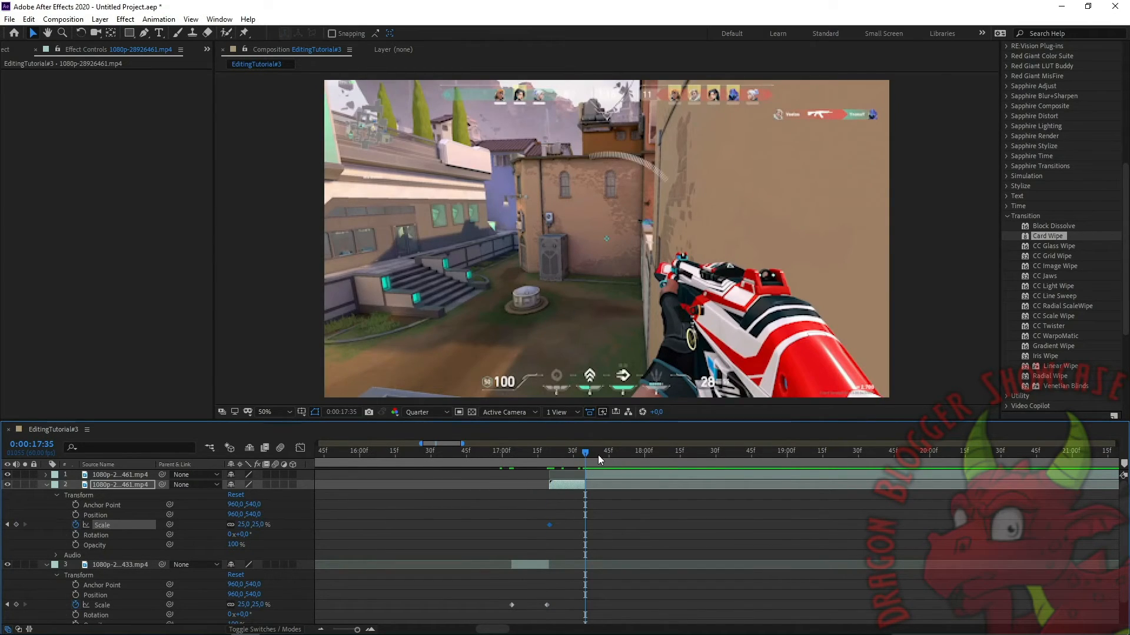
left_click(583, 455)
left_click(262, 524)
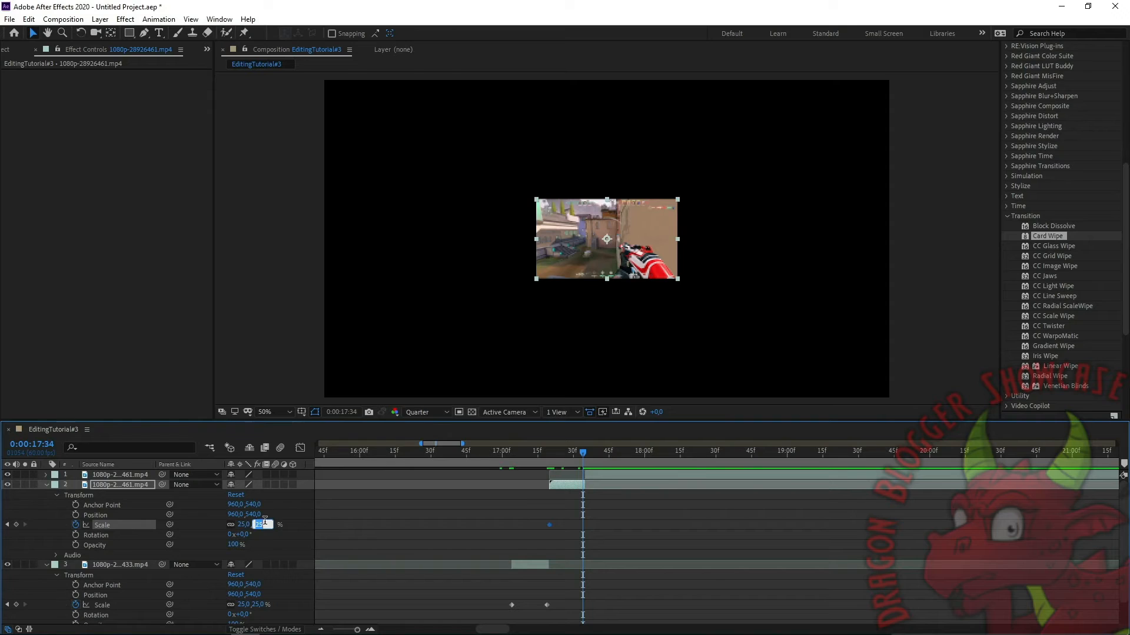
key("Return")
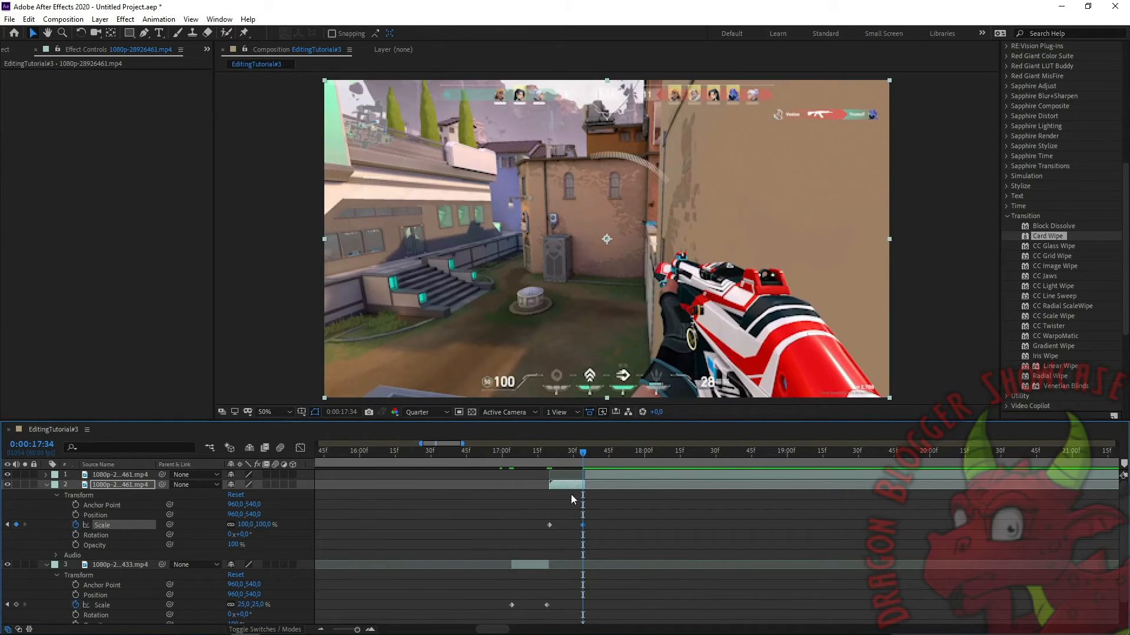
- Apply Easy Ease to all four Scale keyframes on both short pieces and return the playhead to 0:00:17:04
left_click(505, 532)
left_click_drag(464, 498, 627, 624)
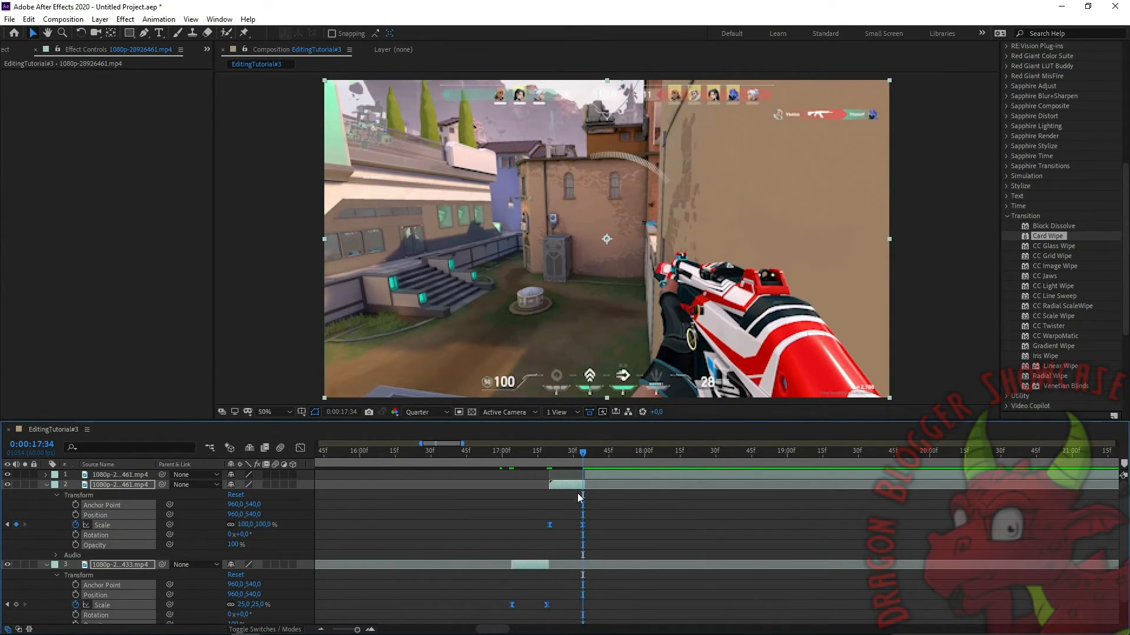
key("F9")
left_click_drag(582, 453, 515, 487)
left_click(491, 478)
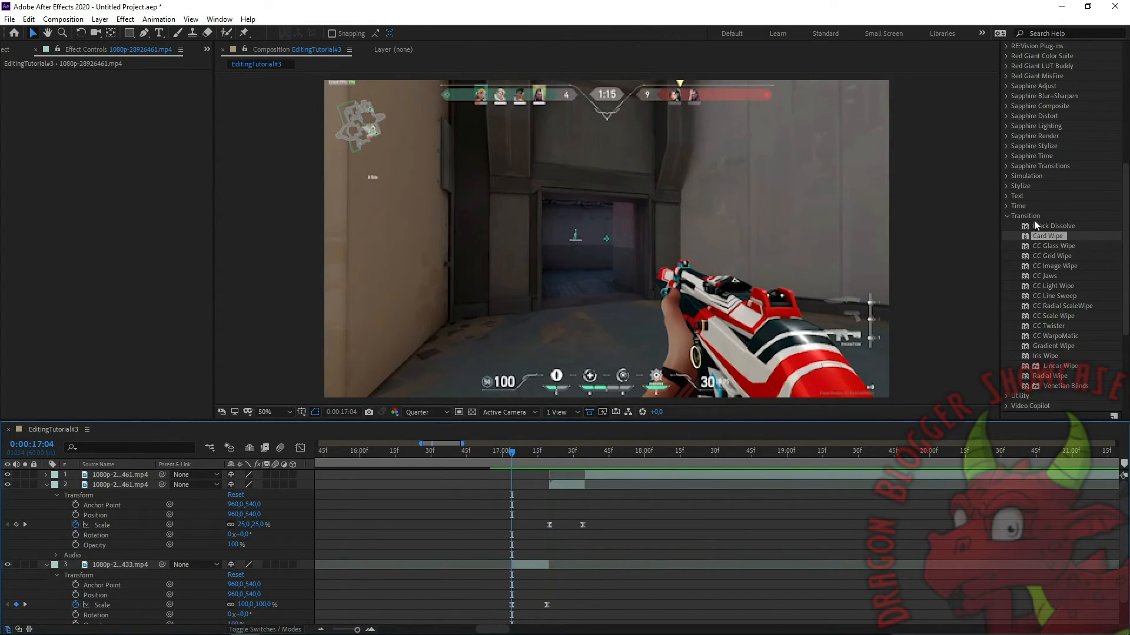
- Find the Motion Tile effect and apply it to the end piece of the first clip
scroll(1068, 223, "up", 5)
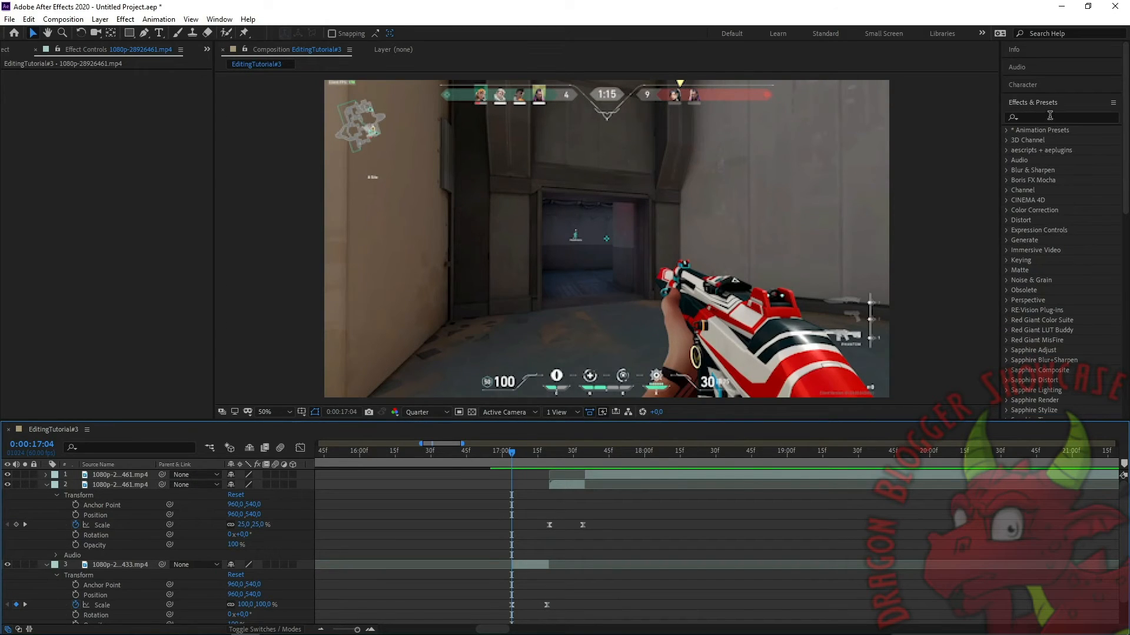
left_click(1050, 115)
type("motio")
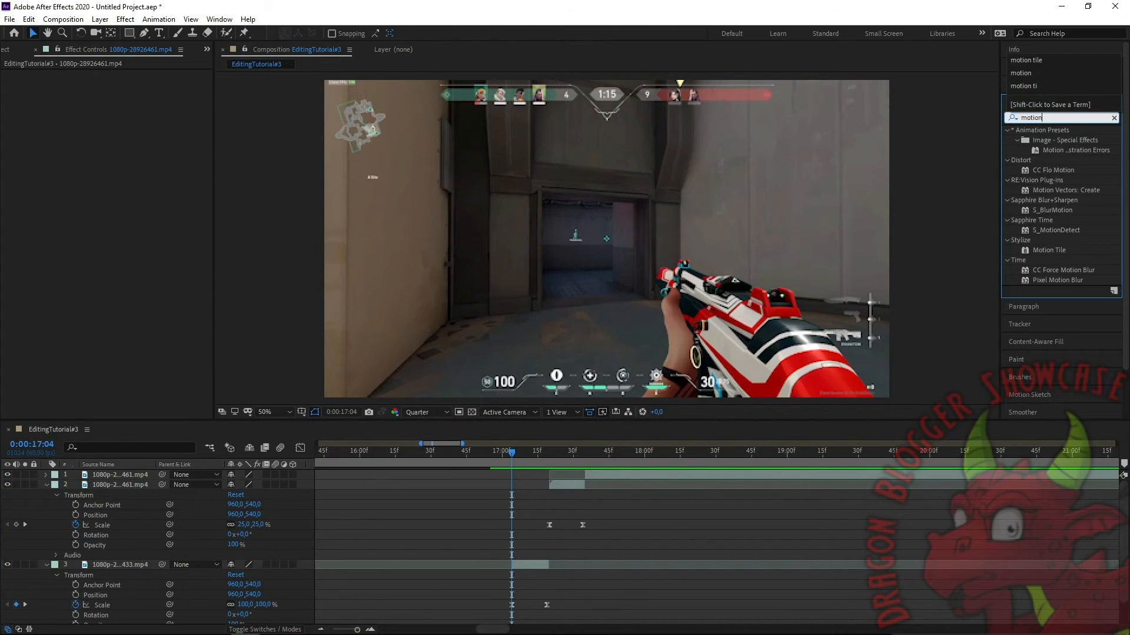
type("n")
left_click(1025, 60)
left_click_drag(1048, 140, 559, 566)
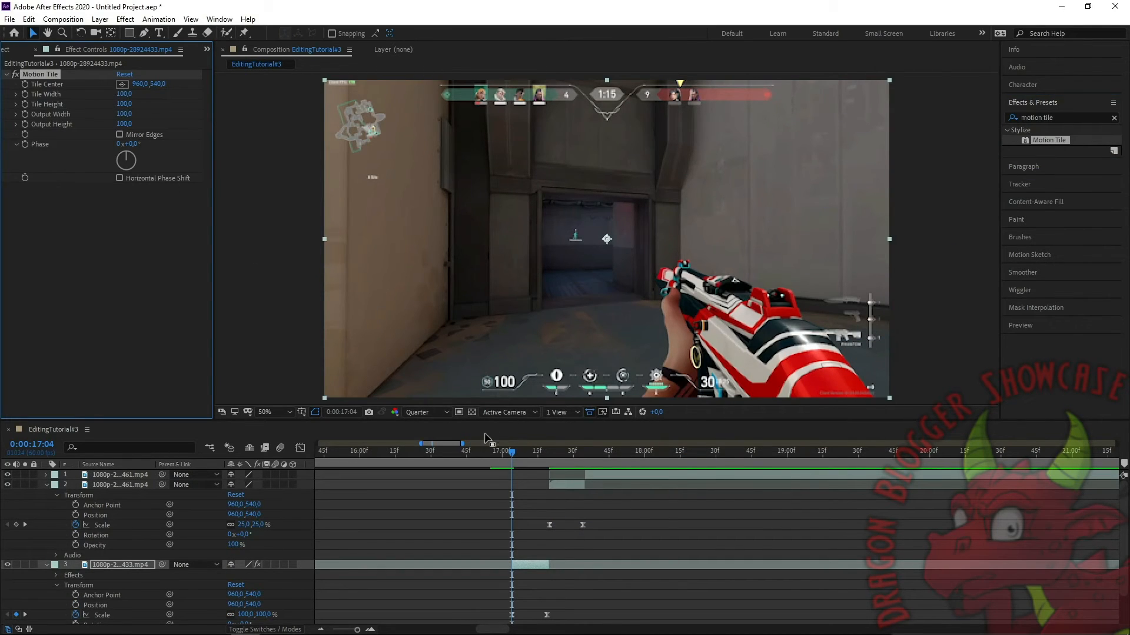
- Set Motion Tile's Output Width to 420 and Output Height to 570, trying Mirror Edges on and back off
left_click(549, 452)
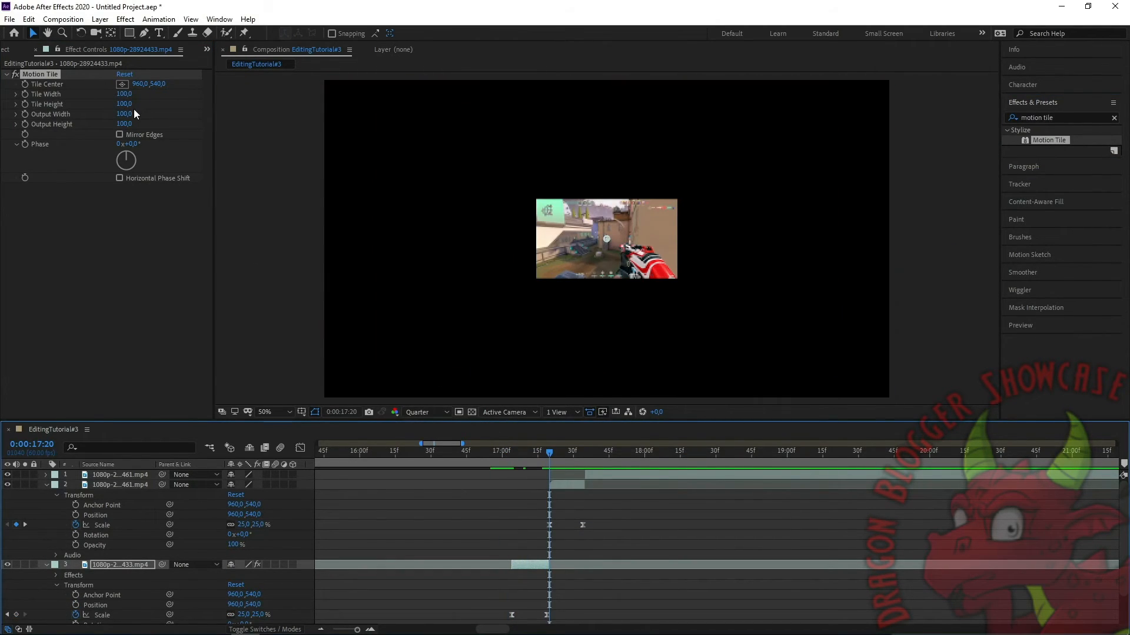
left_click_drag(126, 116, 143, 124)
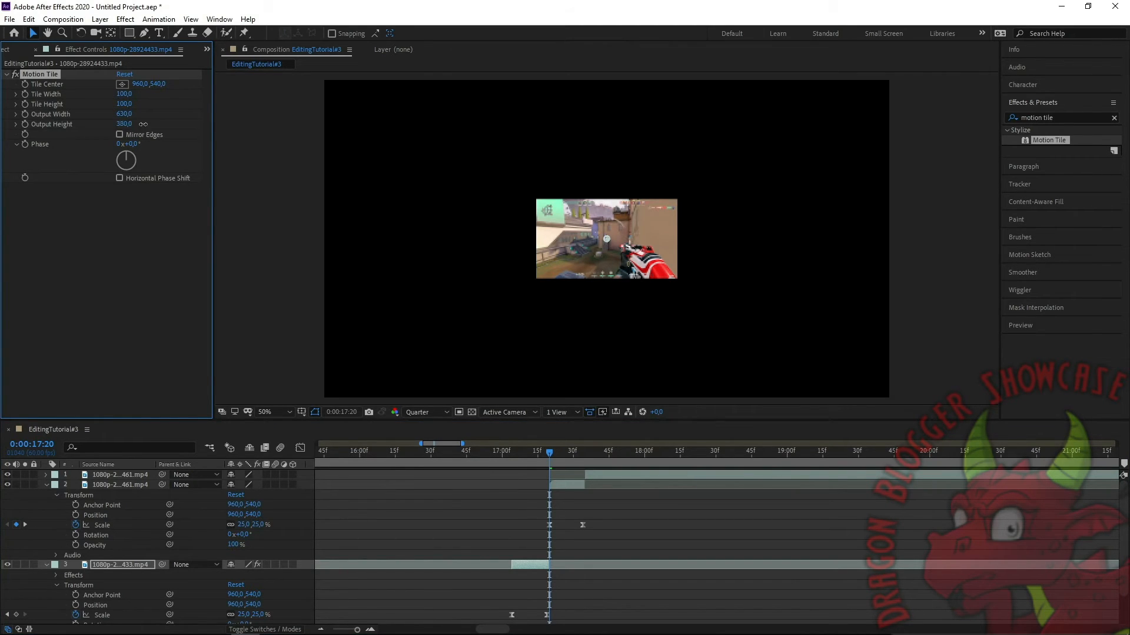
left_click(545, 453)
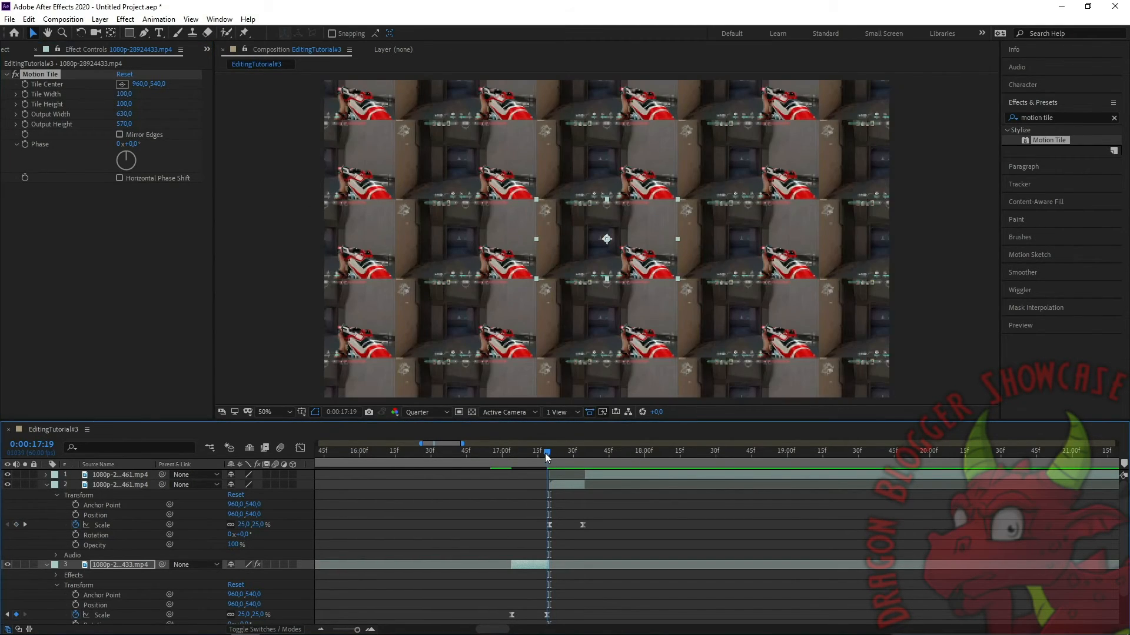
mouse_move(126, 113)
left_mouse_down()
mouse_move(107, 121)
mouse_move(126, 125)
left_mouse_up()
left_click(126, 124)
left_click(154, 128)
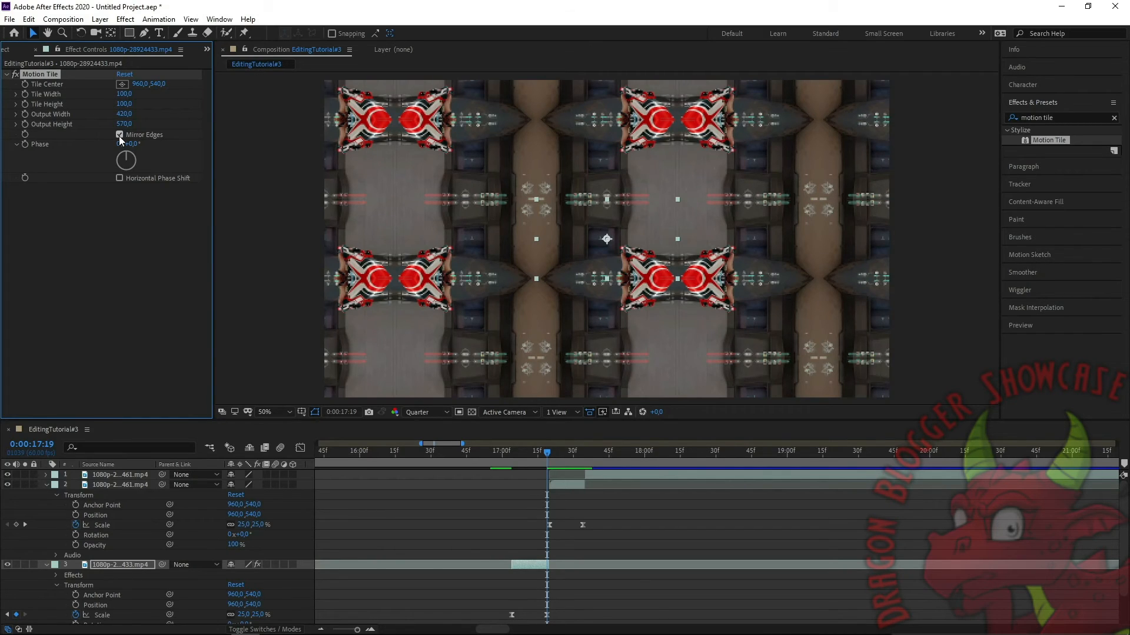
left_click(120, 135)
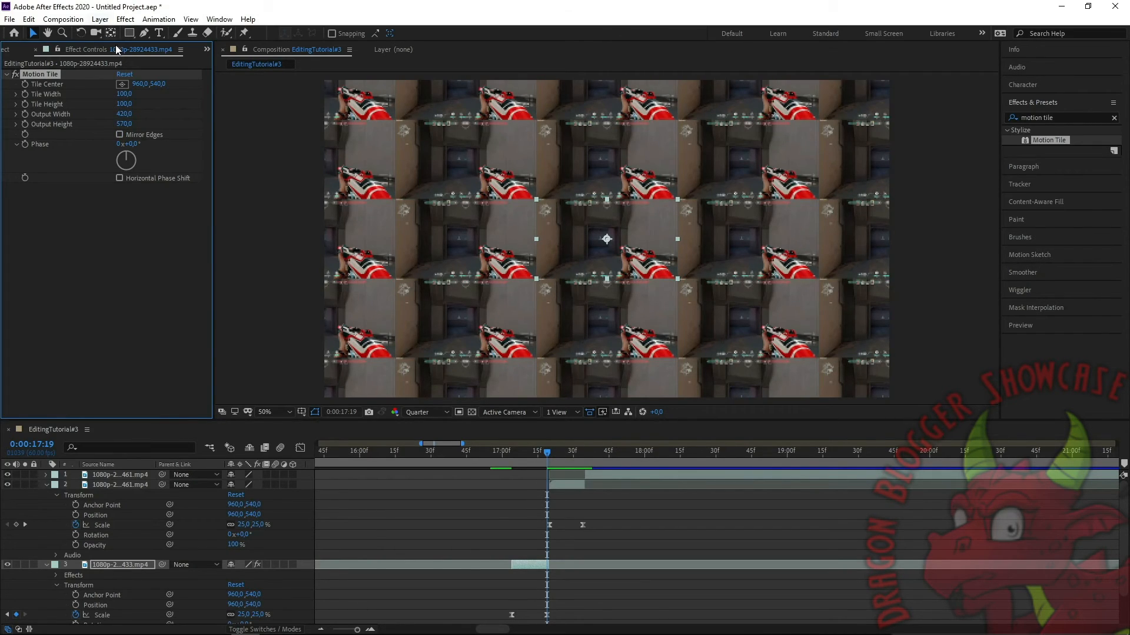
- Copy the Motion Tile effect with its settings onto the second clip's opening piece and preview the transition
left_click(586, 486)
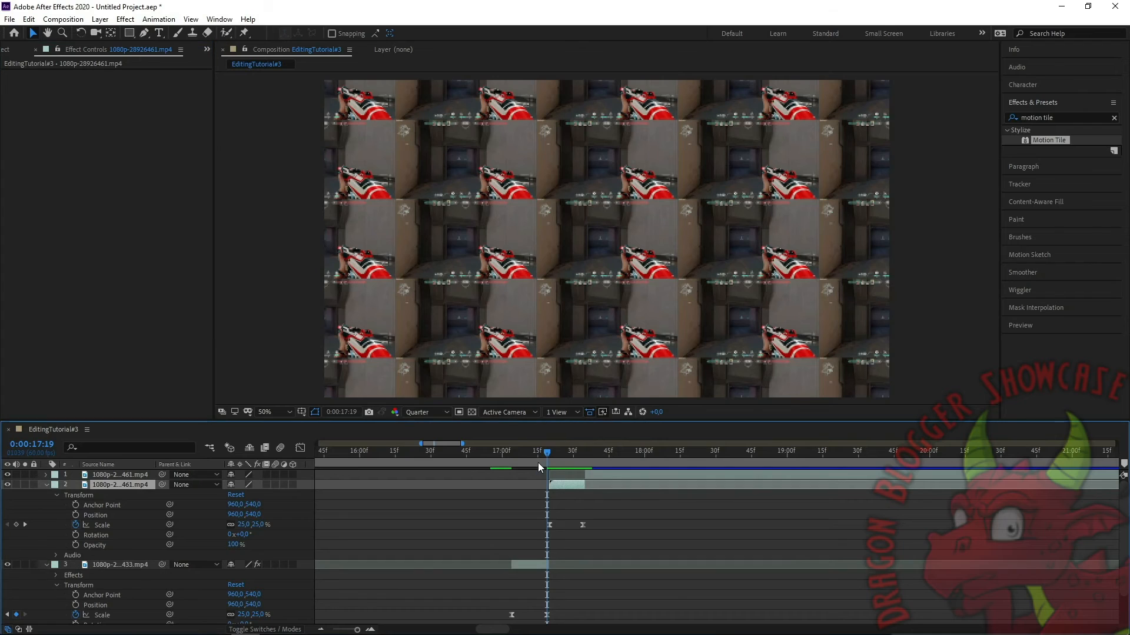
left_click(551, 455)
left_click_drag(556, 453, 468, 460)
left_click(603, 504)
key("space")
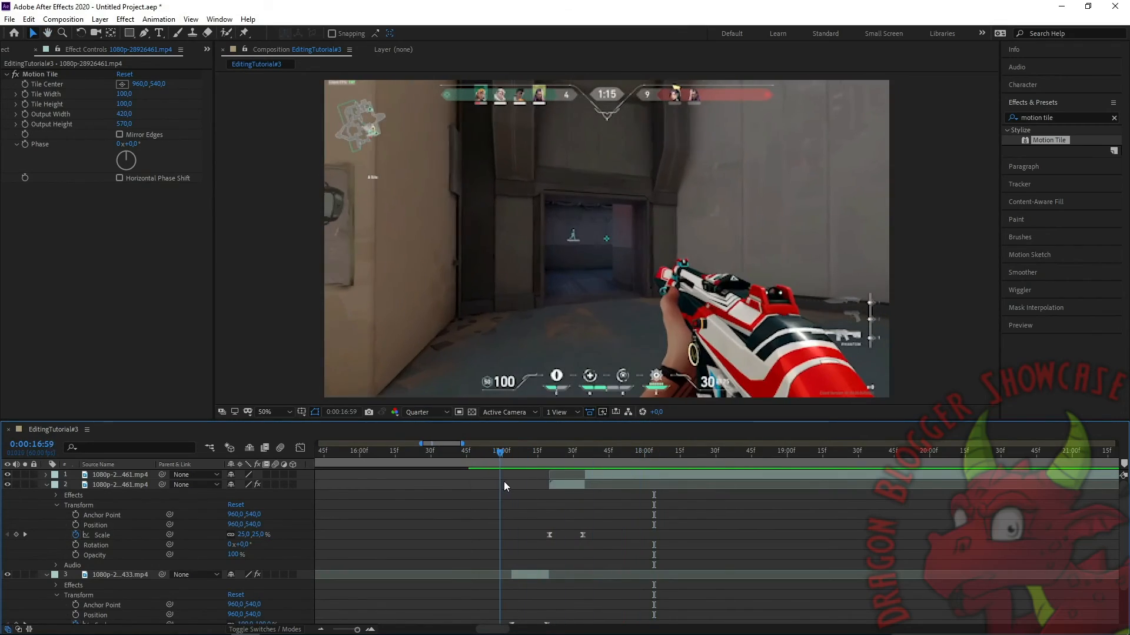
- Return the playhead to 0:00:17:04, search the effects for "motion blur" and clear the search
left_click_drag(588, 492, 511, 496)
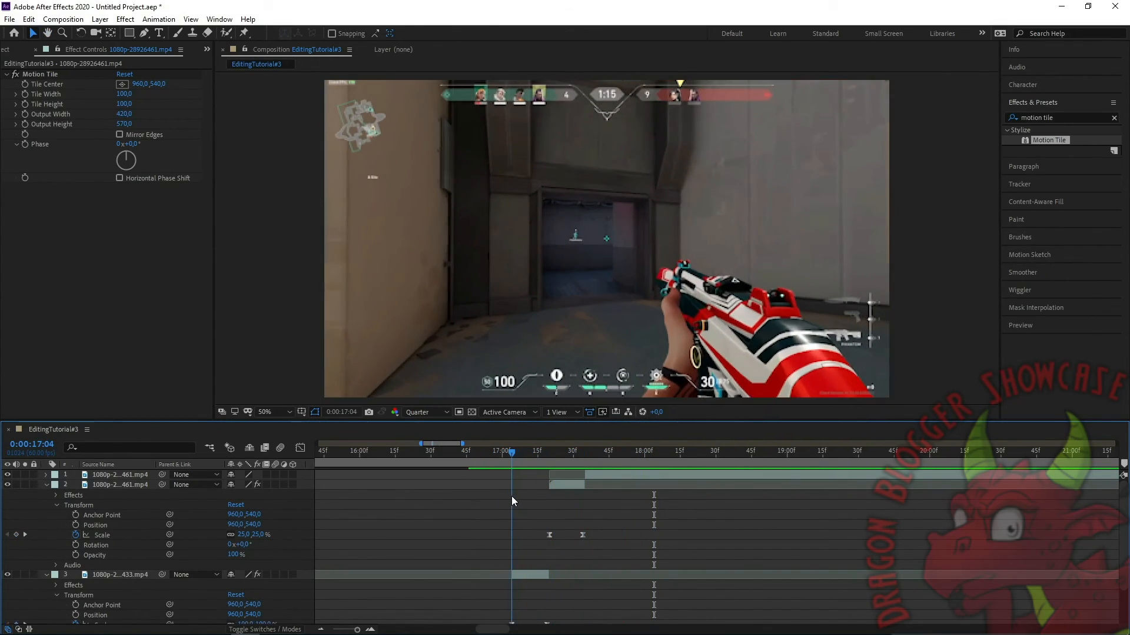
left_click(1059, 117)
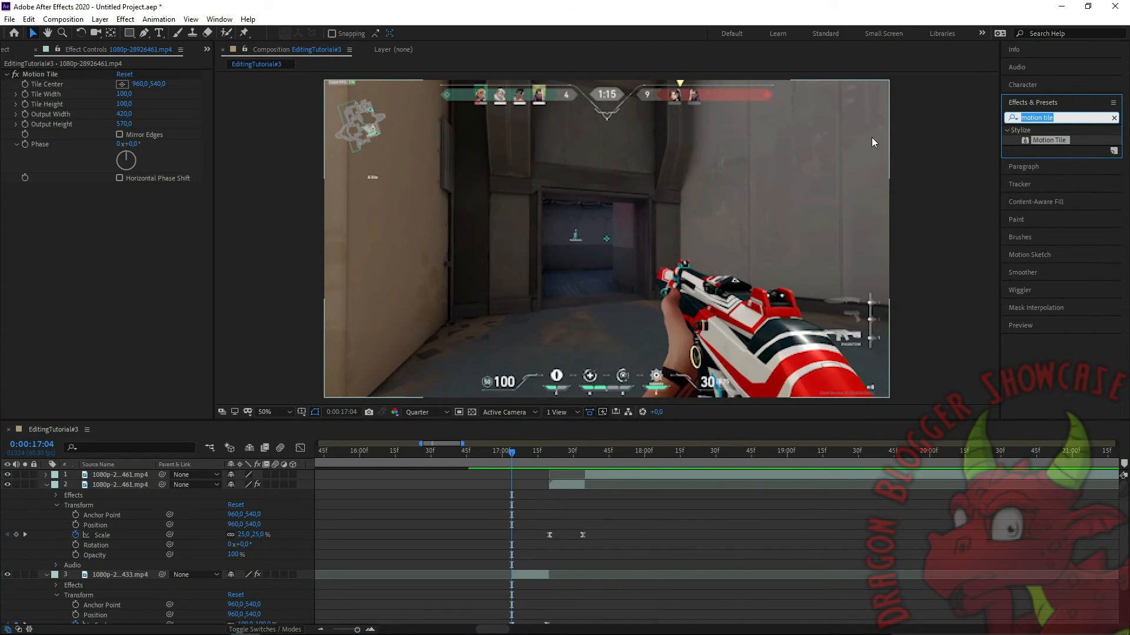
type("motion blur")
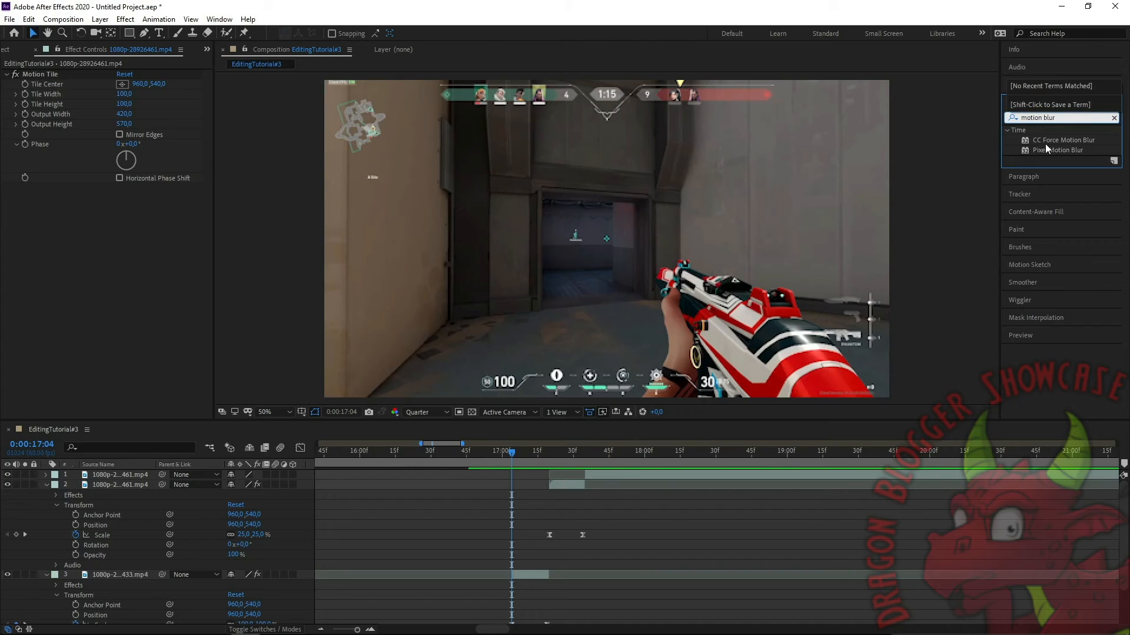
left_click_drag(1060, 119, 1009, 123)
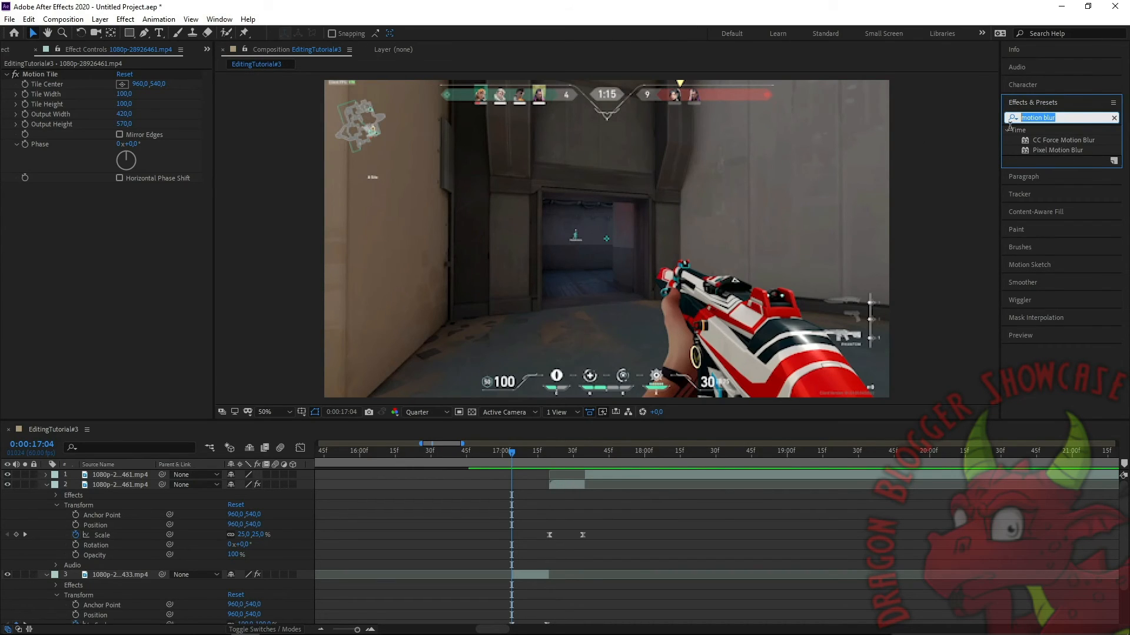
key("BackSpace")
left_click(948, 197)
- Select the first clip's end piece and collapse the expanded properties of both short pieces
scroll(579, 533, "down", 1)
left_click(522, 547)
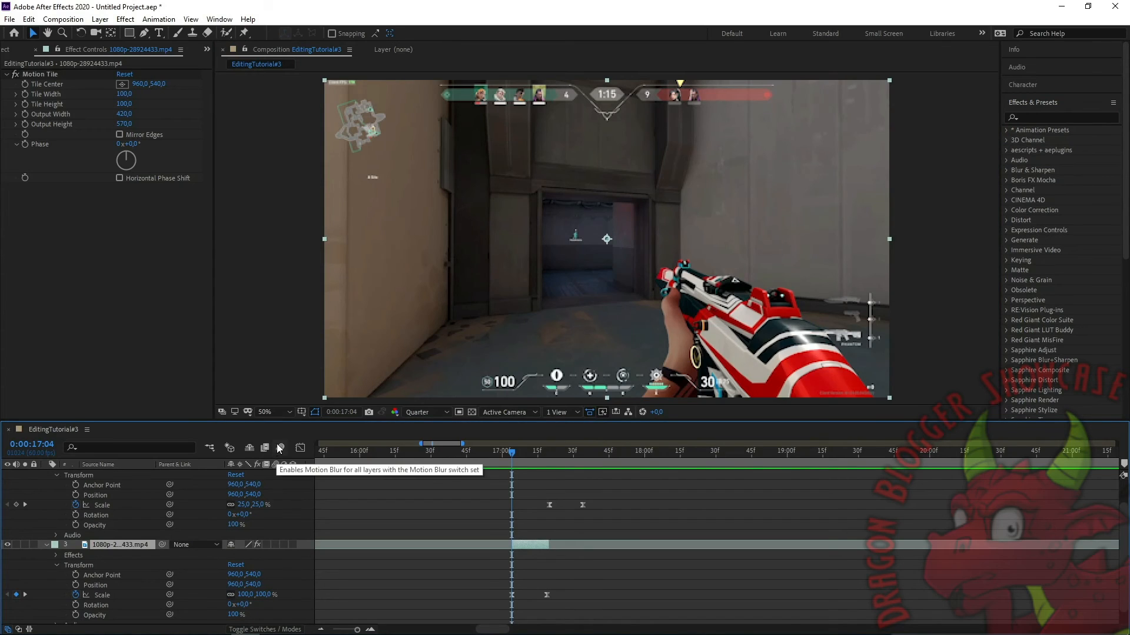
scroll(116, 568, "up", 1)
left_click(45, 483)
left_click(46, 494)
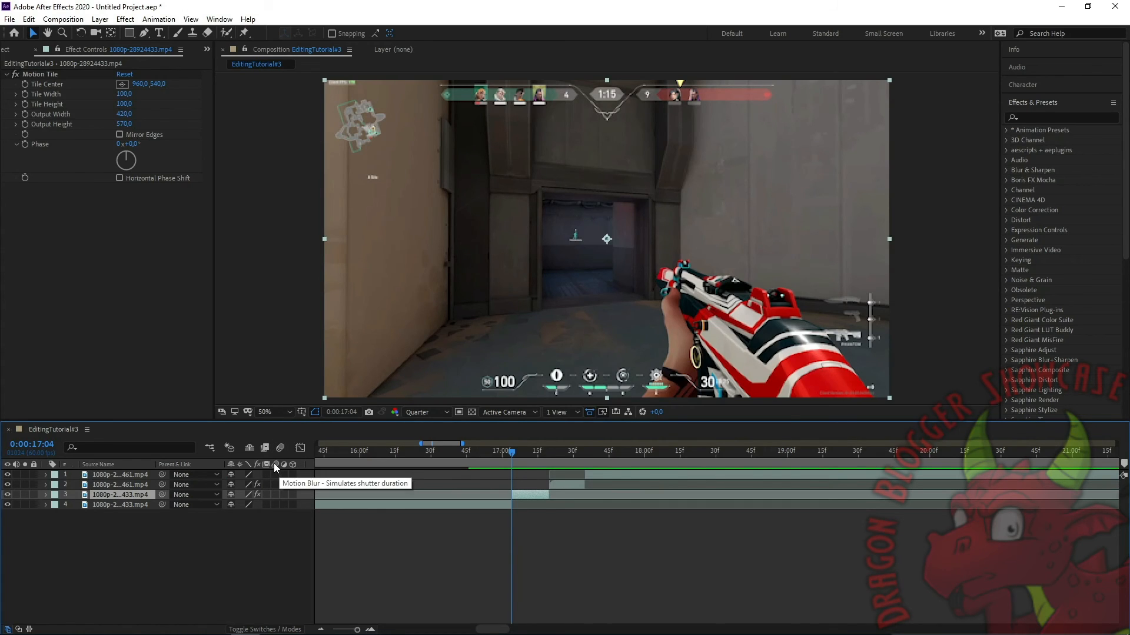
- Enable motion blur for the composition and both short transition pieces, and move the playhead to 0:00:17:16
left_click(275, 494)
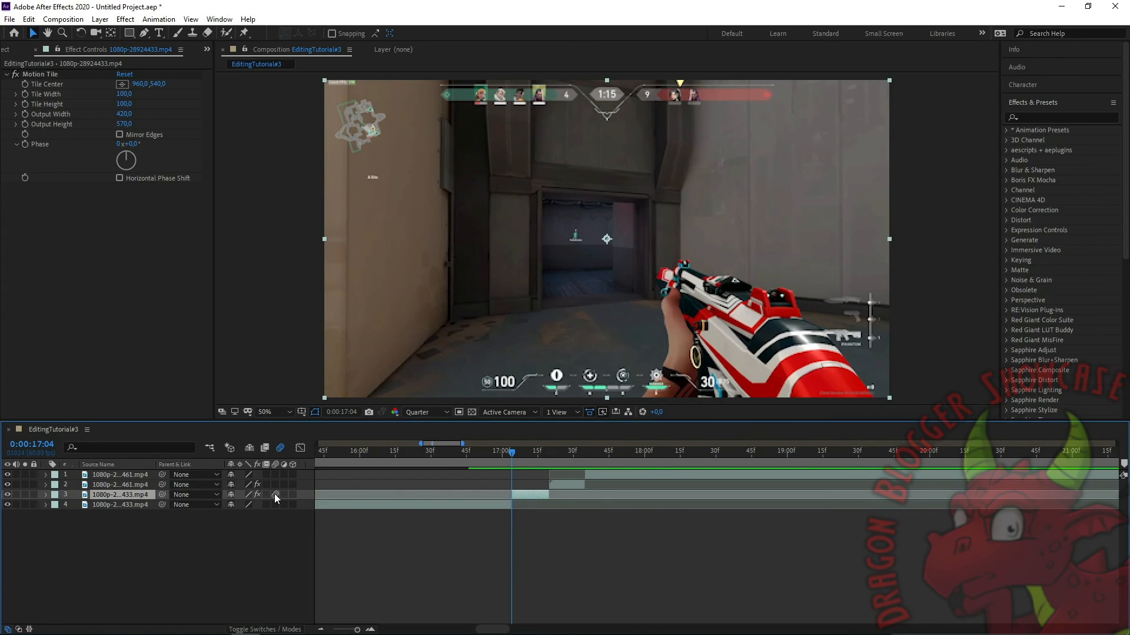
left_click(566, 486)
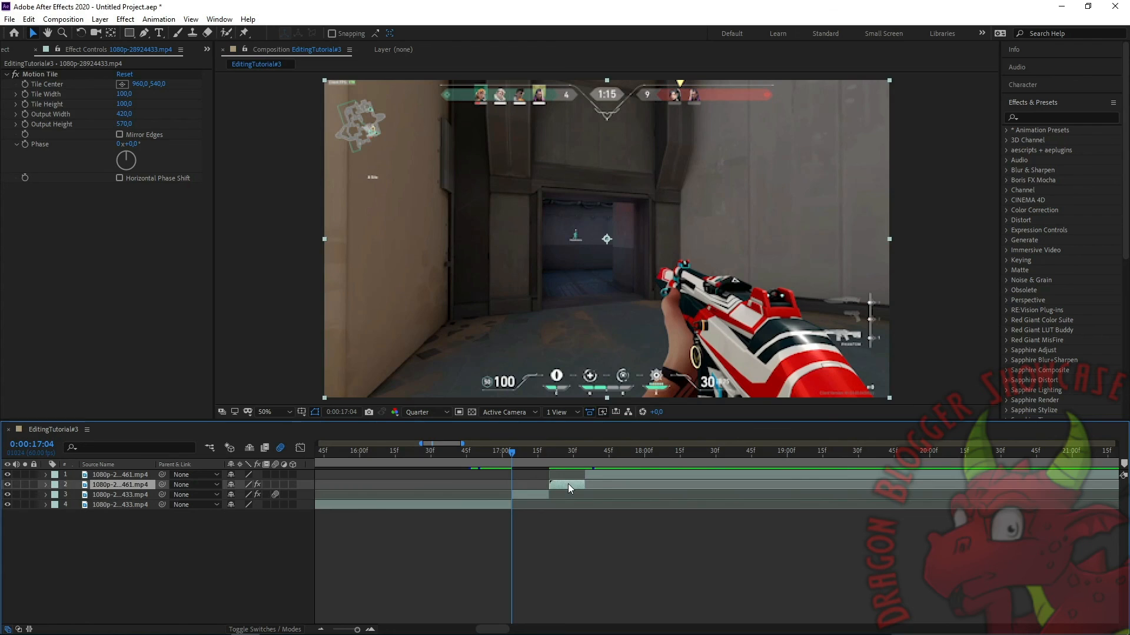
left_click(275, 484)
left_click_drag(512, 454, 539, 460)
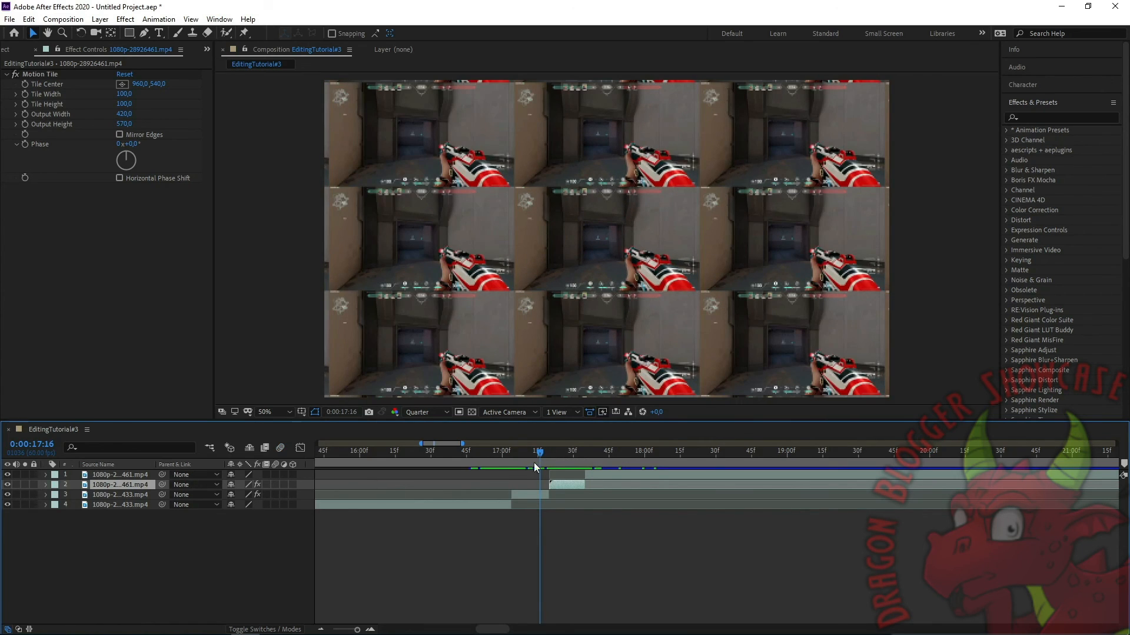
- Switch motion blur back on for both short pieces and preview the transition from 0:00:16:59
left_click(277, 494)
left_click(276, 485)
left_click_drag(541, 461, 499, 476)
key("space")
key("space")
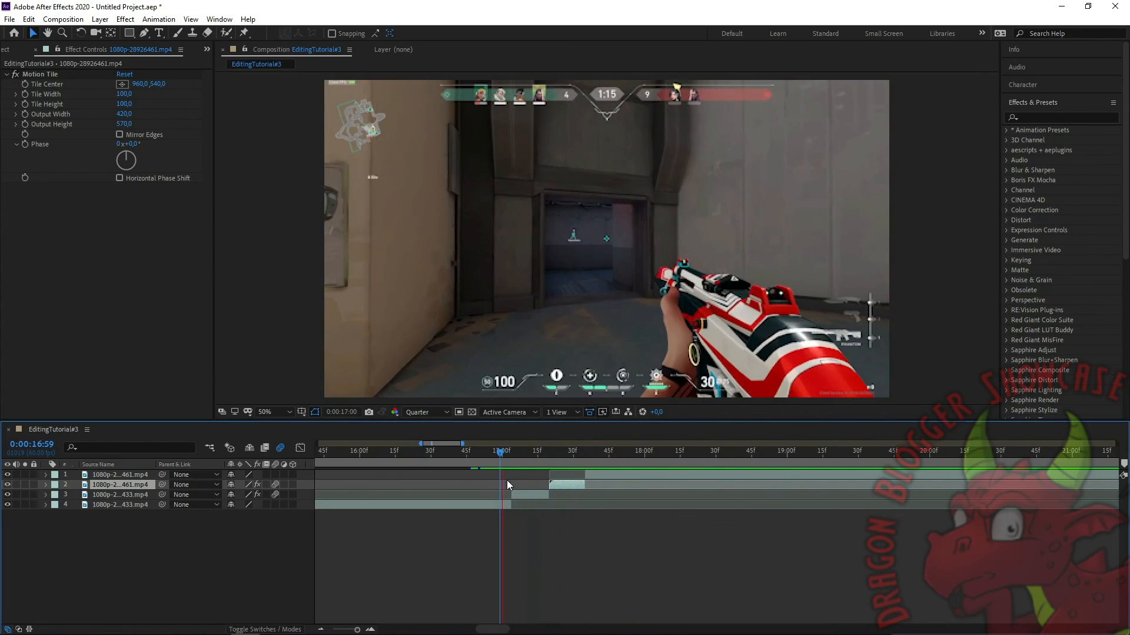